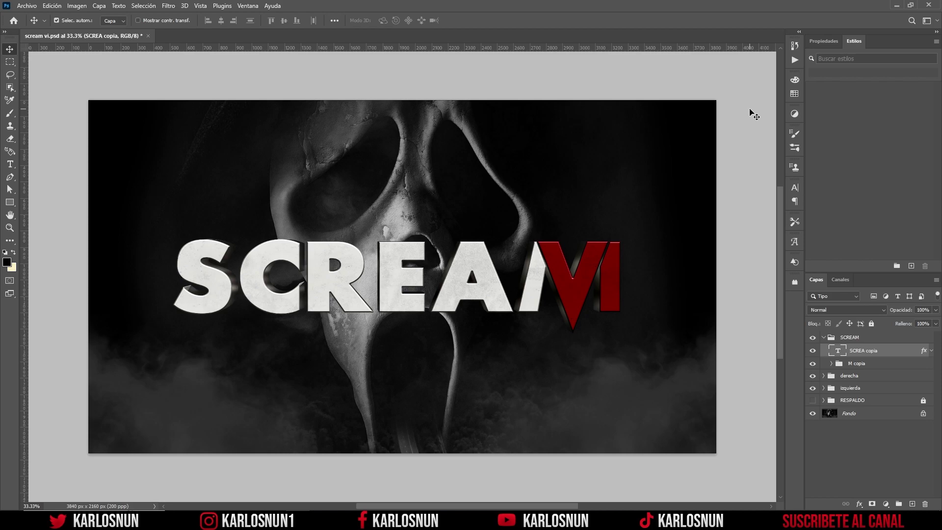
- Zoom in to inspect the reference poster's title lettering texture, then zoom back out
key(ctrl+plus)
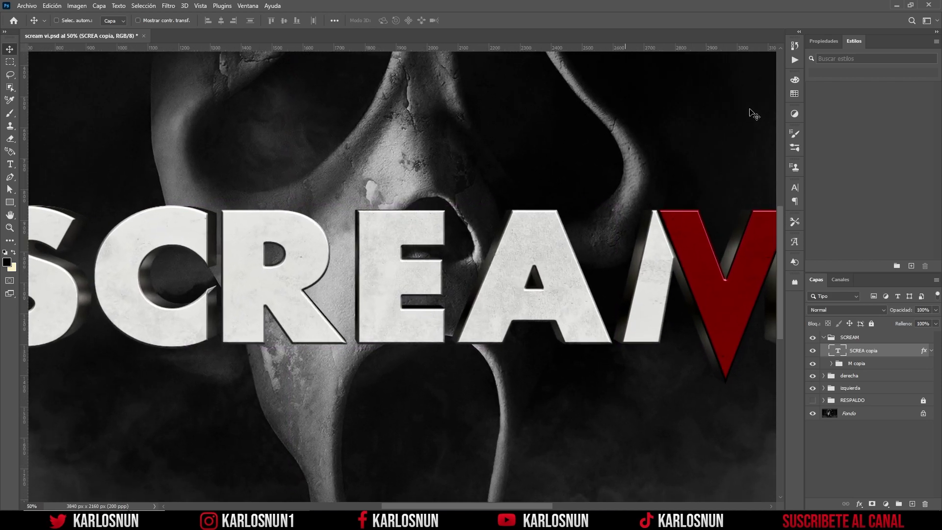
key(ctrl+plus)
key(ctrl+plus)
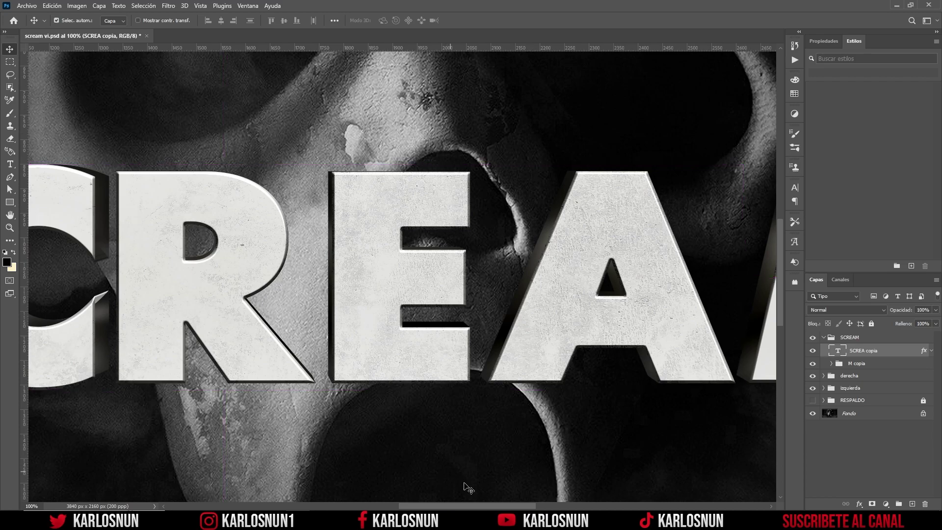
mouse_move(504, 505)
mouse_down()
mouse_move(427, 506)
mouse_move(559, 509)
mouse_up()
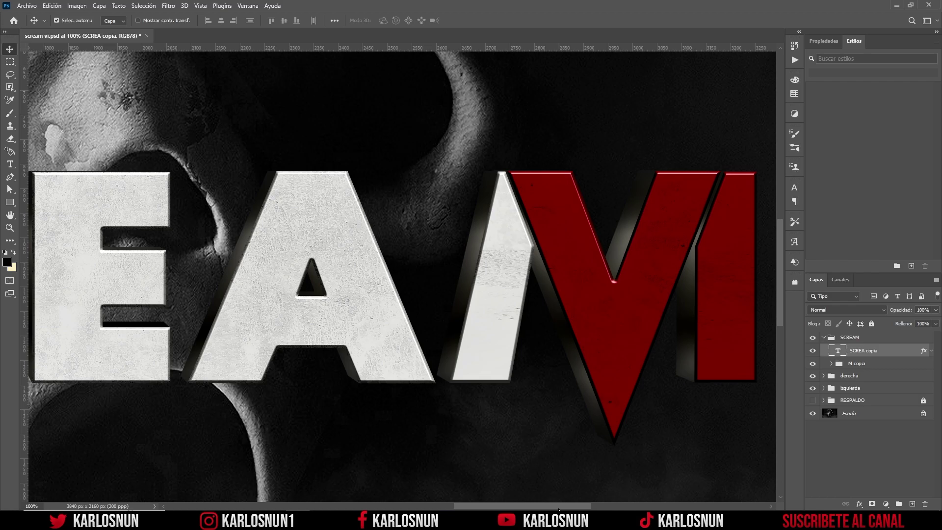
key(ctrl+minus)
key(ctrl+minus)
key(ctrl+minus)
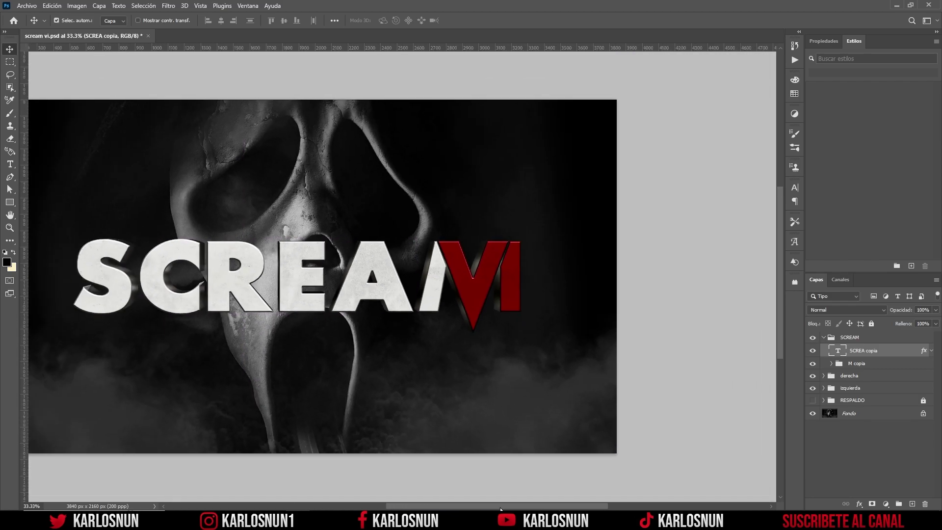
drag(505, 507, 471, 507)
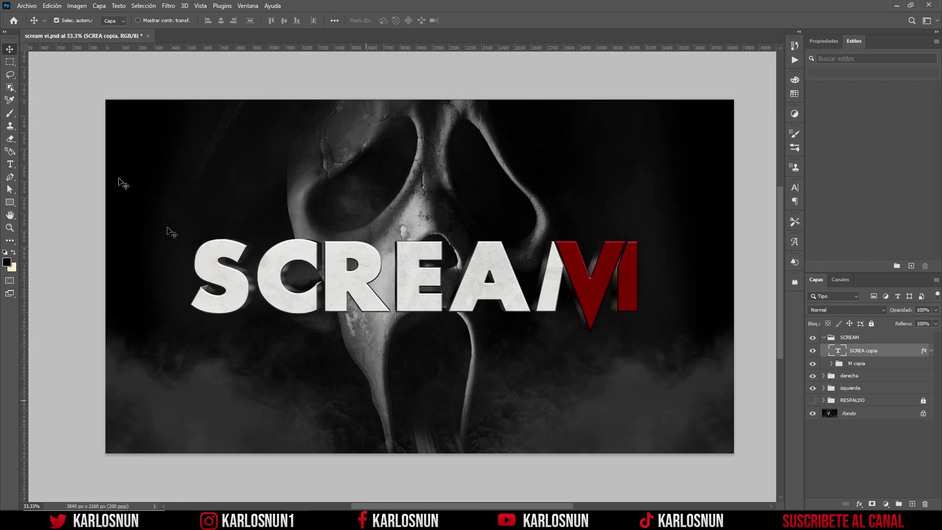
- Create a new 3840 × 2160 px, 200 ppi document with a 000000 black background
click(27, 6)
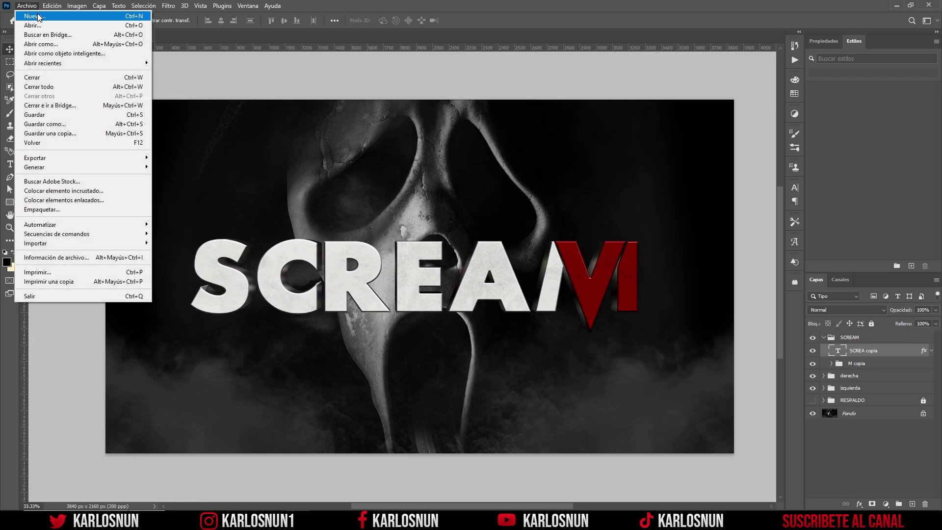
click(34, 16)
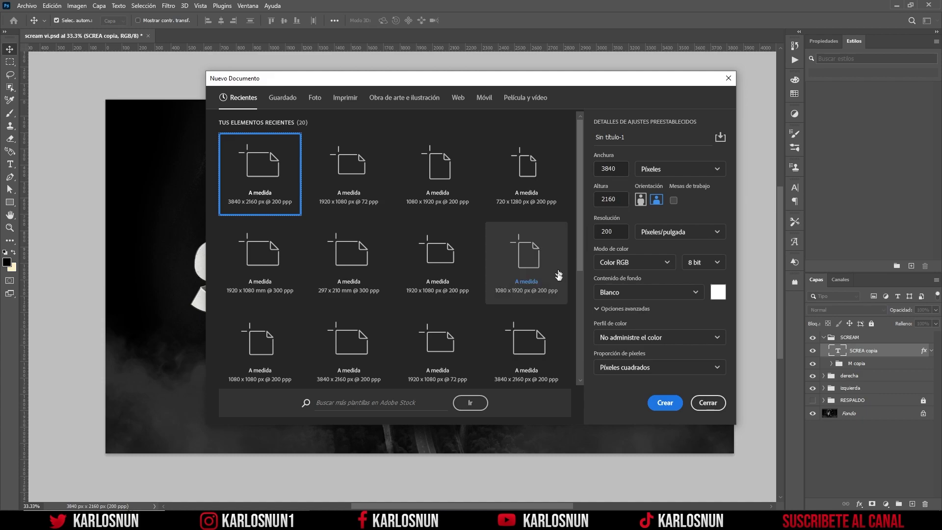
click(718, 292)
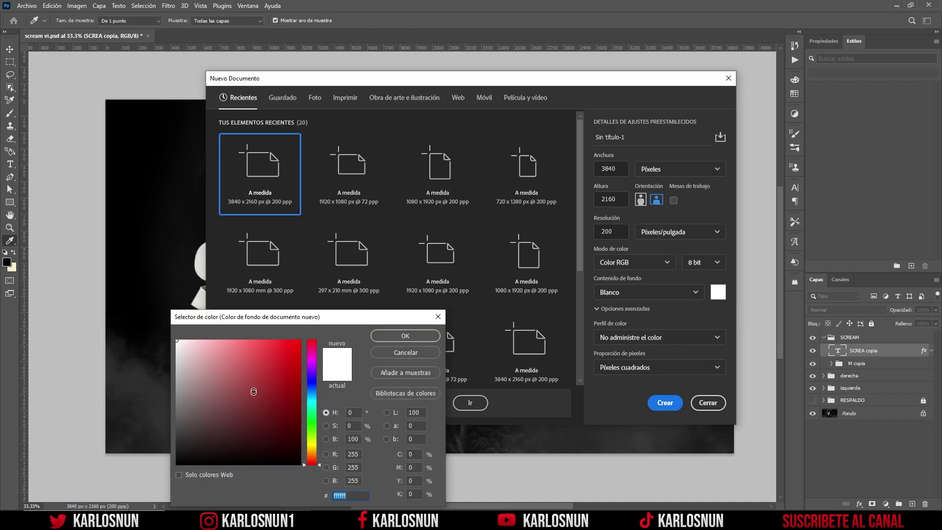
text(000000)
click(403, 336)
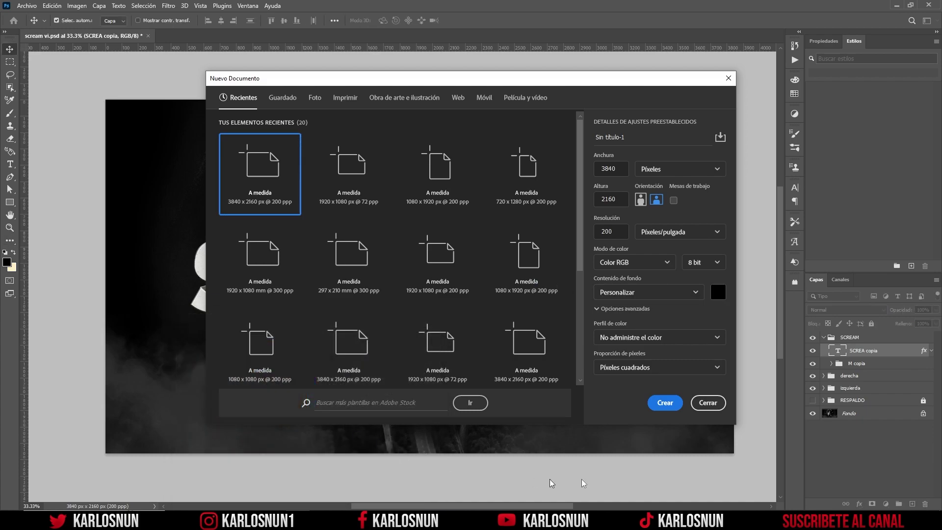
click(660, 403)
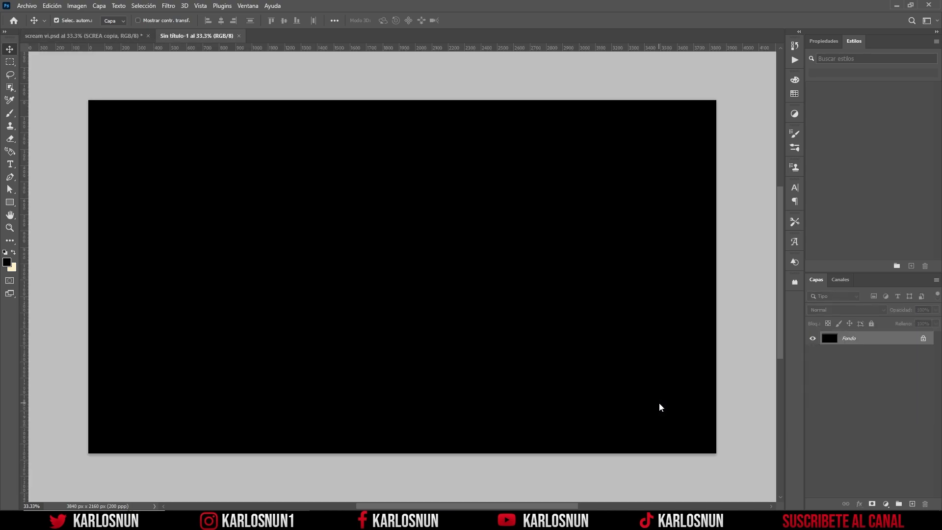
- Set the Type tool to Scream Regular 200 pt, 105% vertical and 90% horizontal scale
click(10, 165)
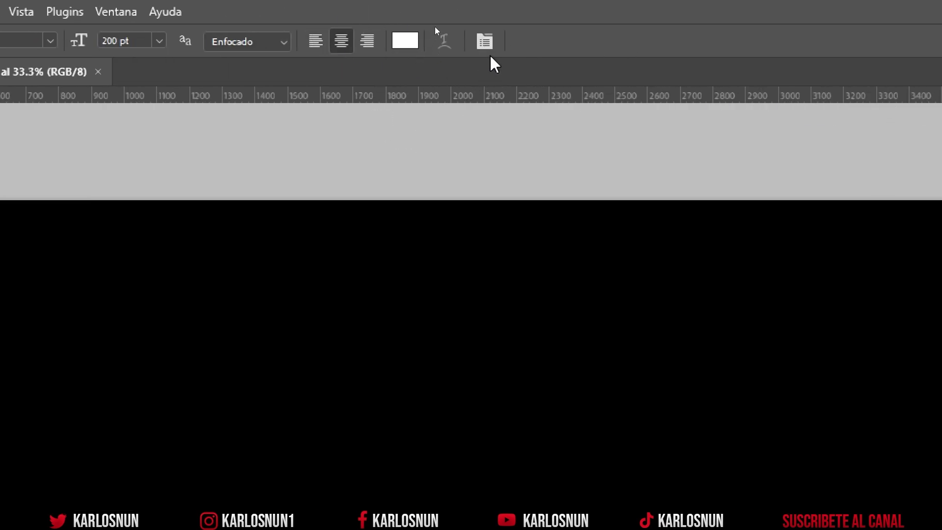
click(481, 48)
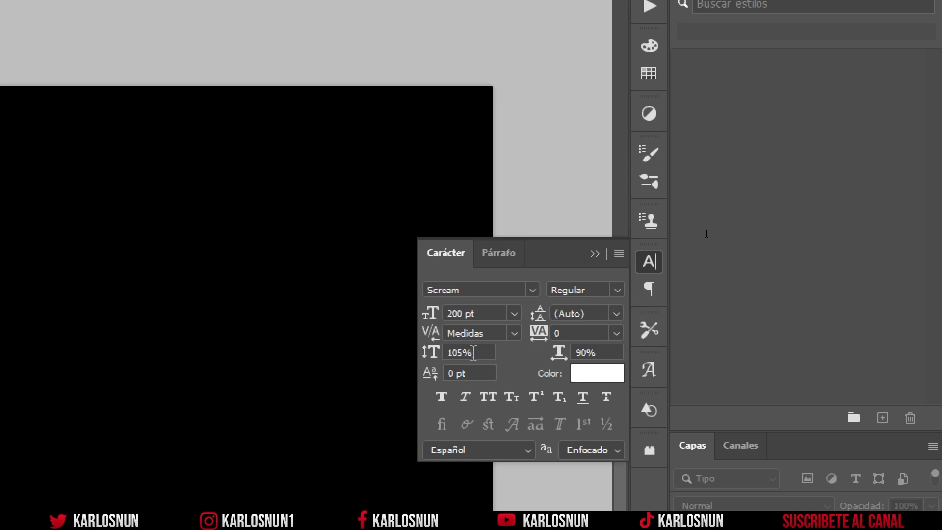
click(468, 355)
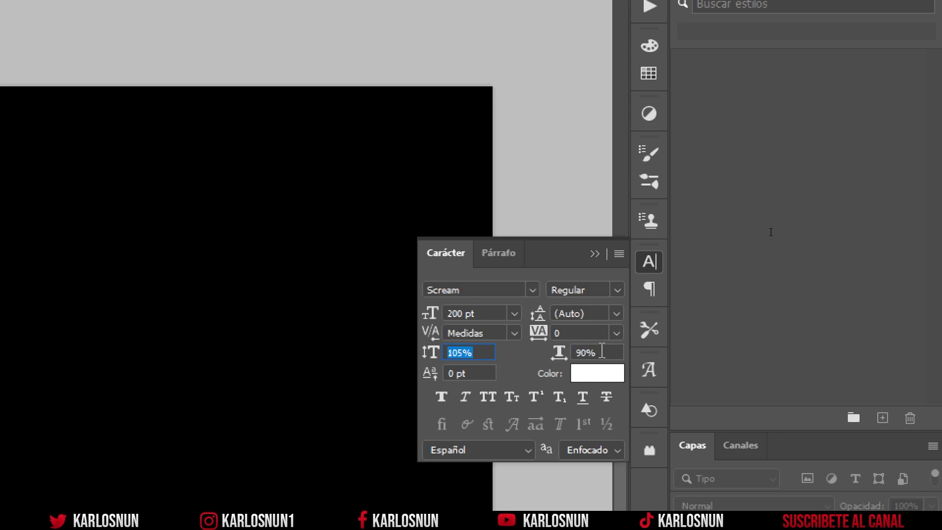
click(578, 353)
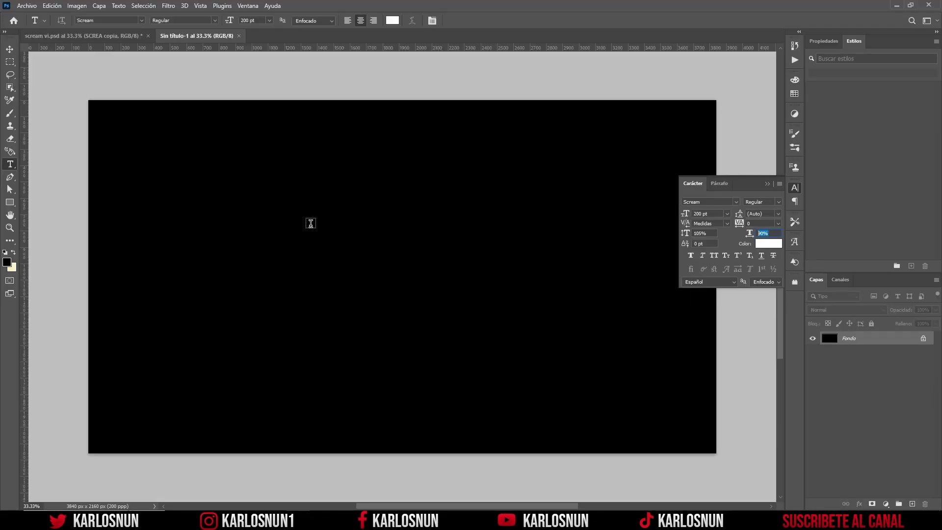
- Type white SCREA on the canvas and move it right and down toward the centre
click(258, 264)
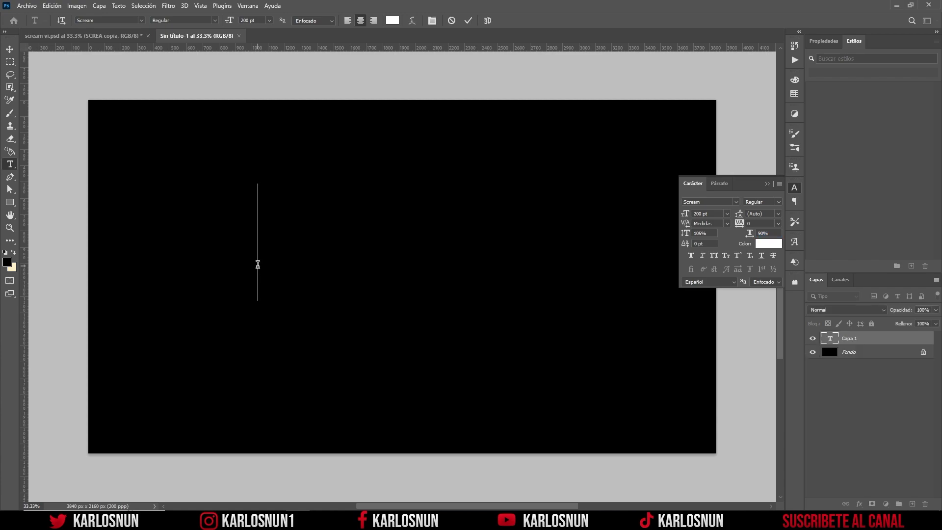
text(scre)
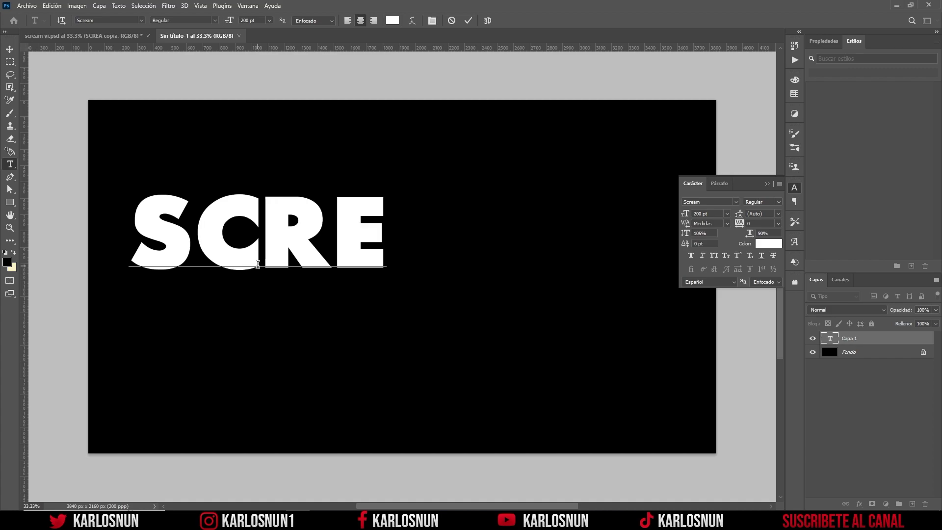
text(a)
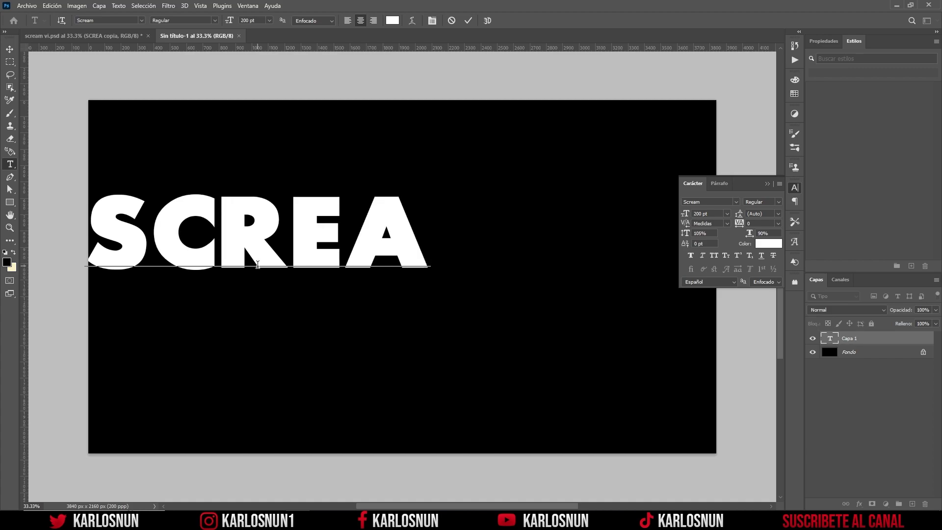
click(469, 21)
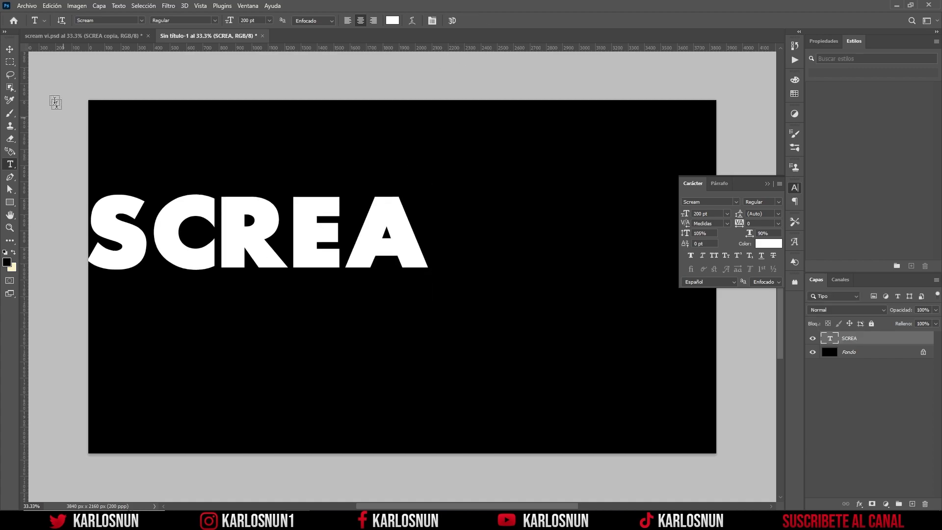
click(9, 49)
drag(250, 254, 316, 295)
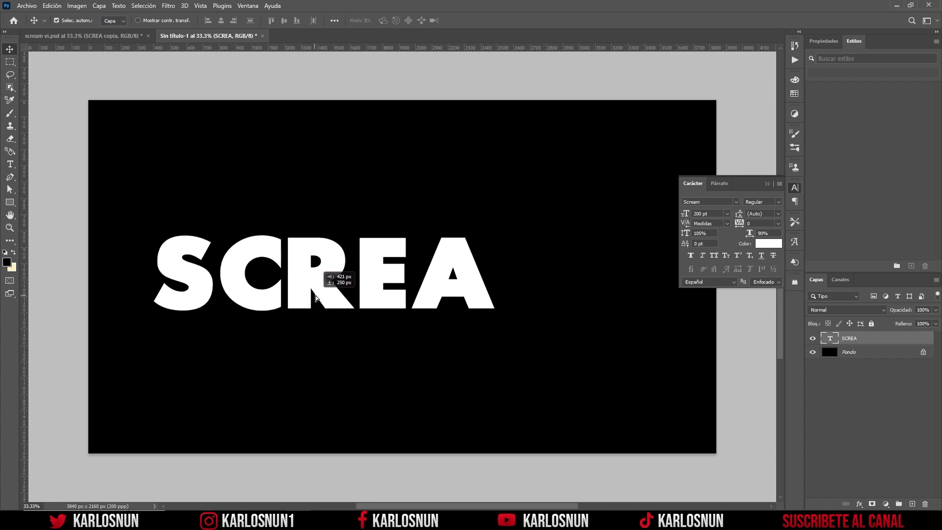
- Check the finished poster, then return and select the Fondo background layer
click(98, 36)
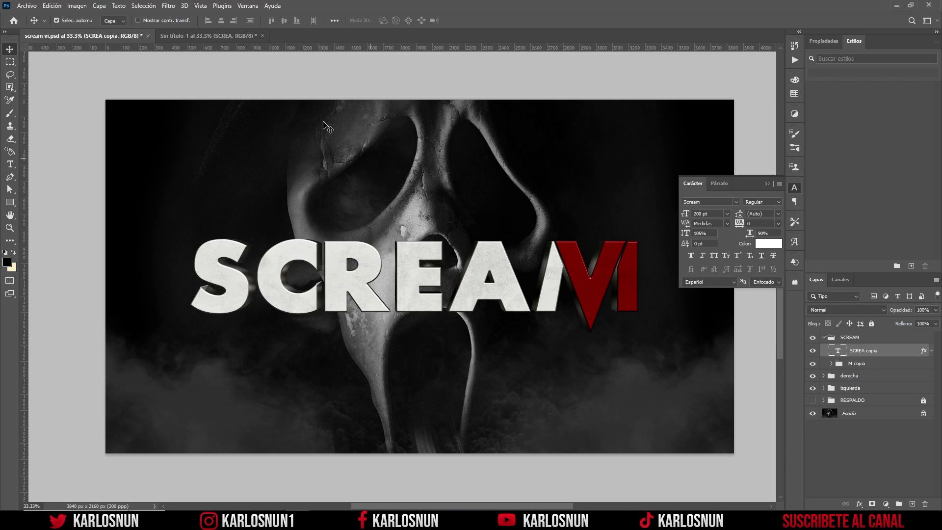
click(242, 37)
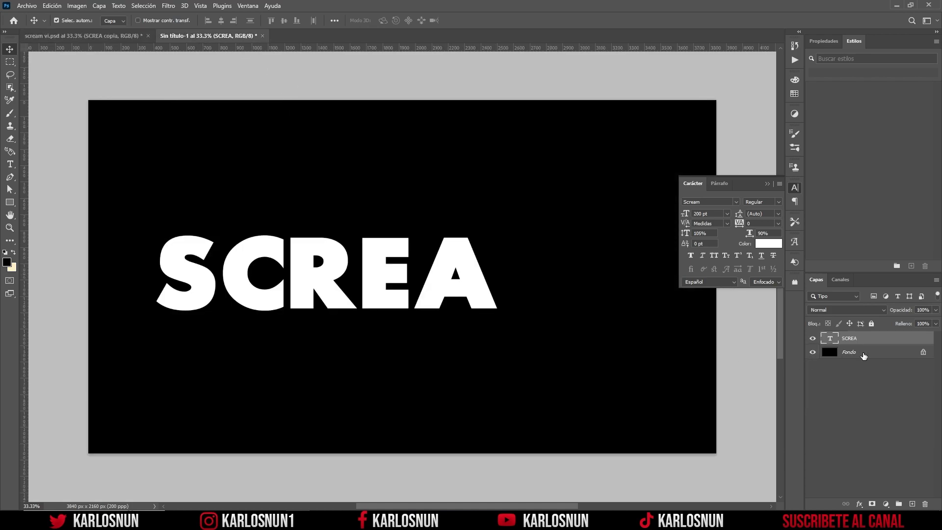
click(865, 356)
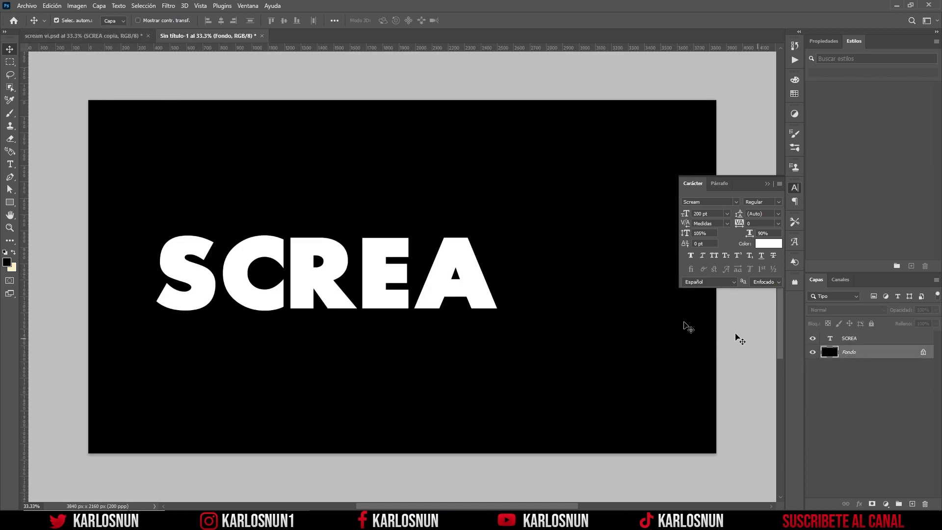
- Add a white V text layer right of SCREA, aligned with SCREA's top
click(12, 166)
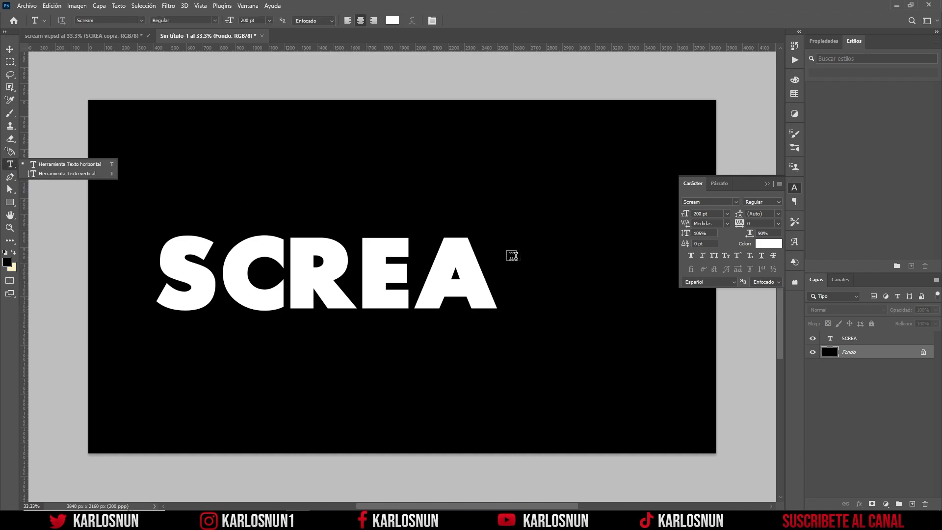
click(575, 266)
text(V)
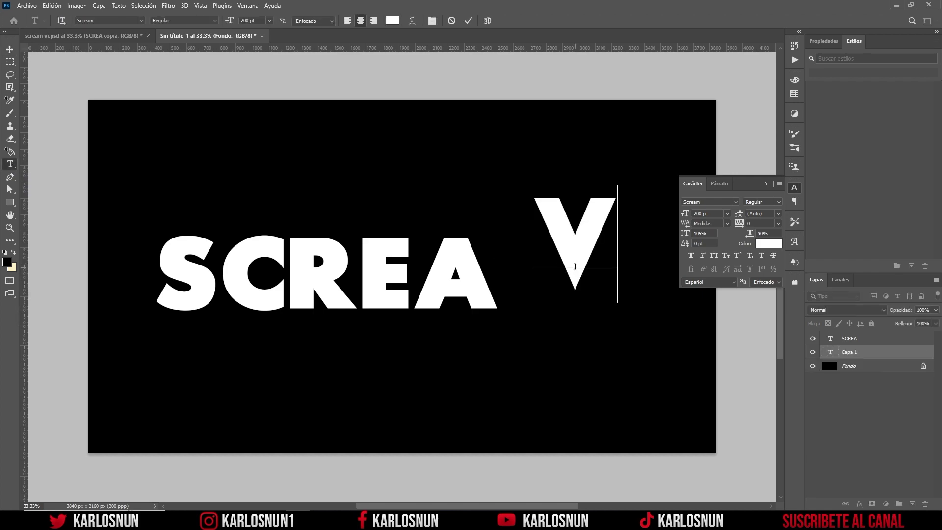
click(469, 21)
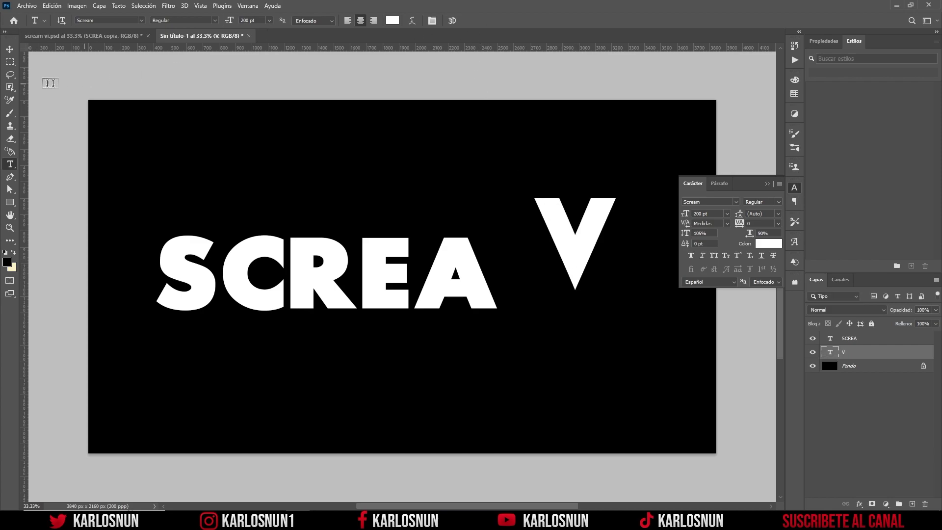
click(9, 50)
drag(566, 242, 567, 277)
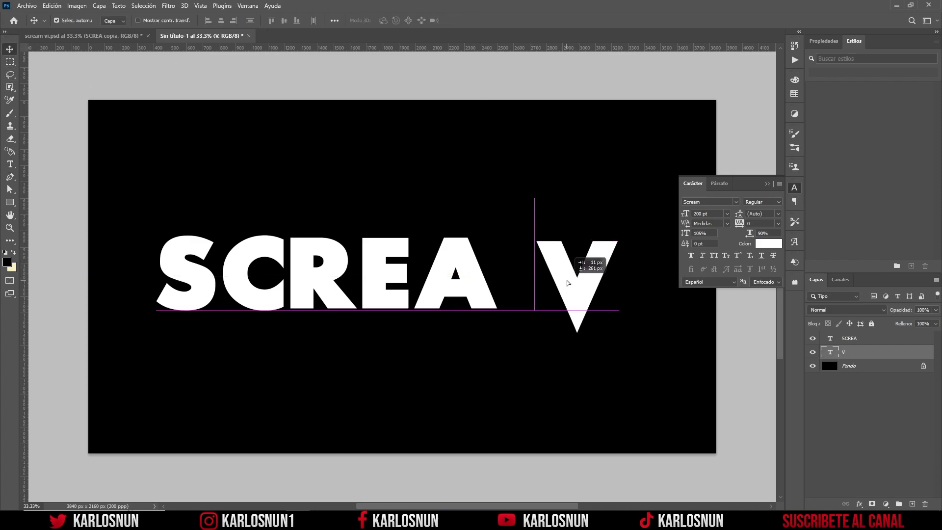
- Compare with the finished poster, close the Character panel, and return to the lettering document
scroll(567, 275, up, 4)
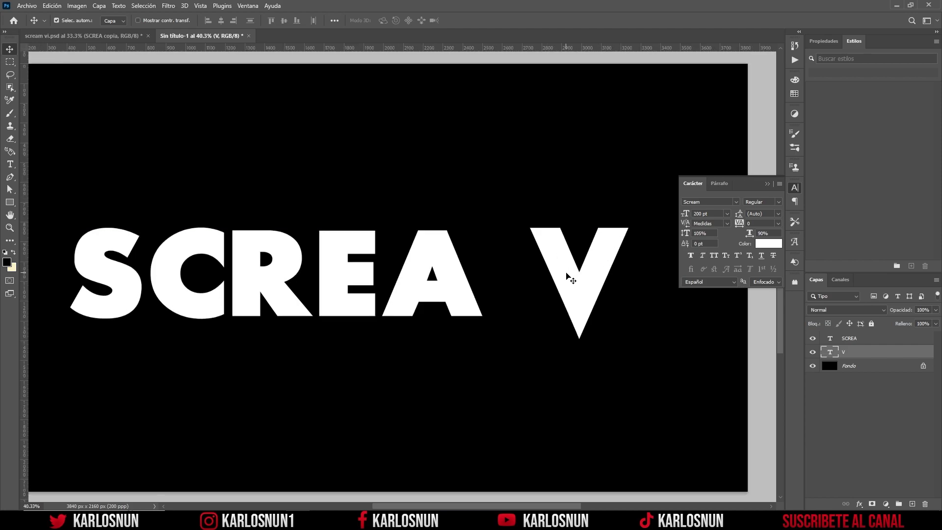
click(84, 36)
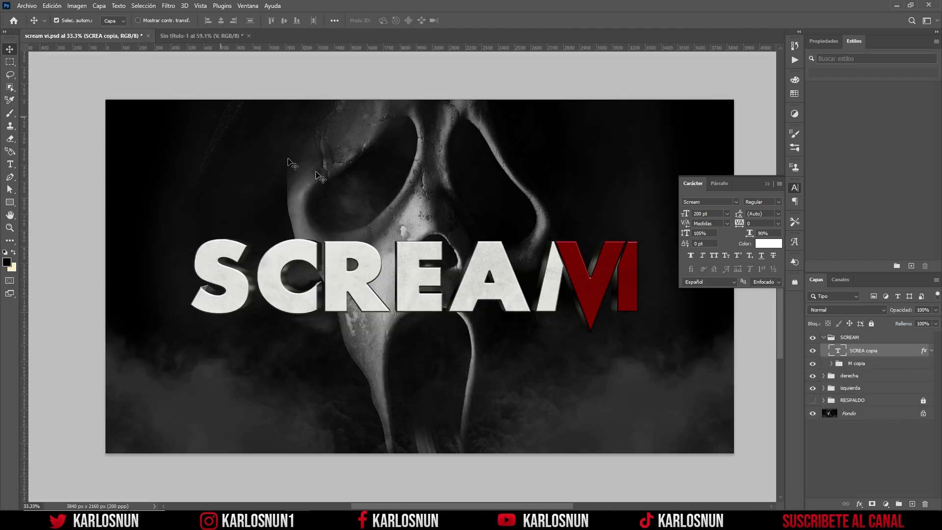
scroll(577, 289, up, 2)
scroll(577, 290, up, 2)
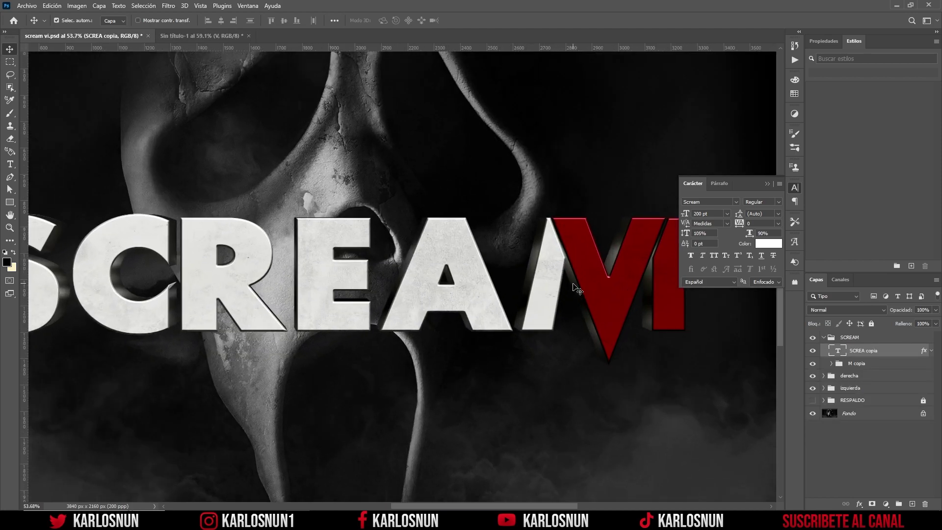
click(794, 189)
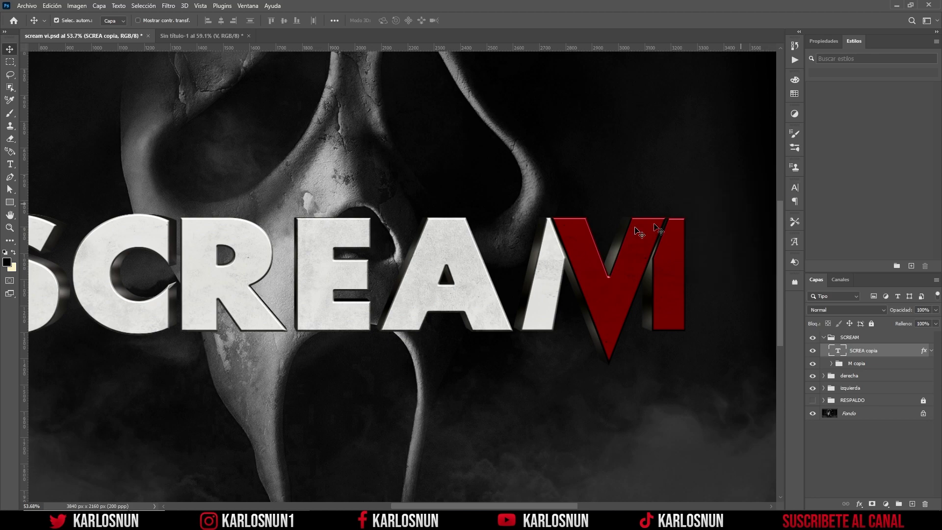
click(216, 38)
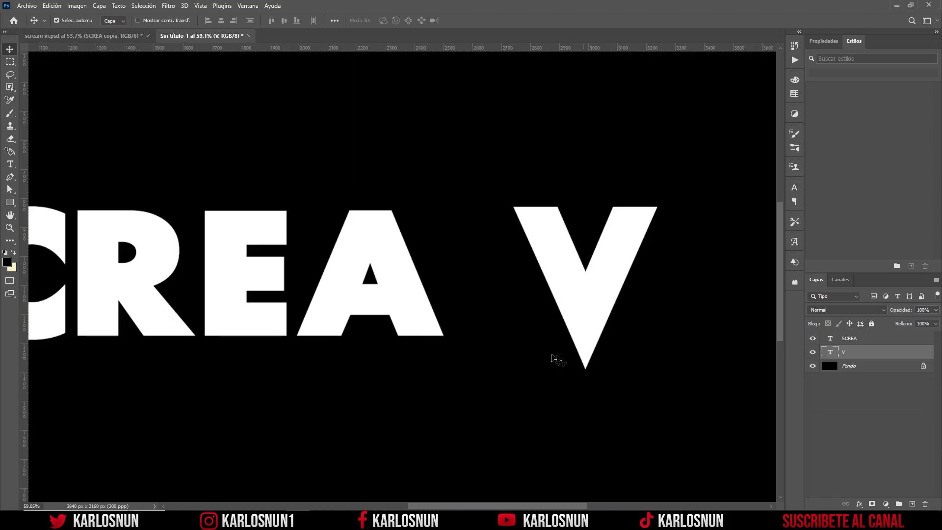
- Zoom in and draw a tall rectangle over the A's right leg
click(8, 205)
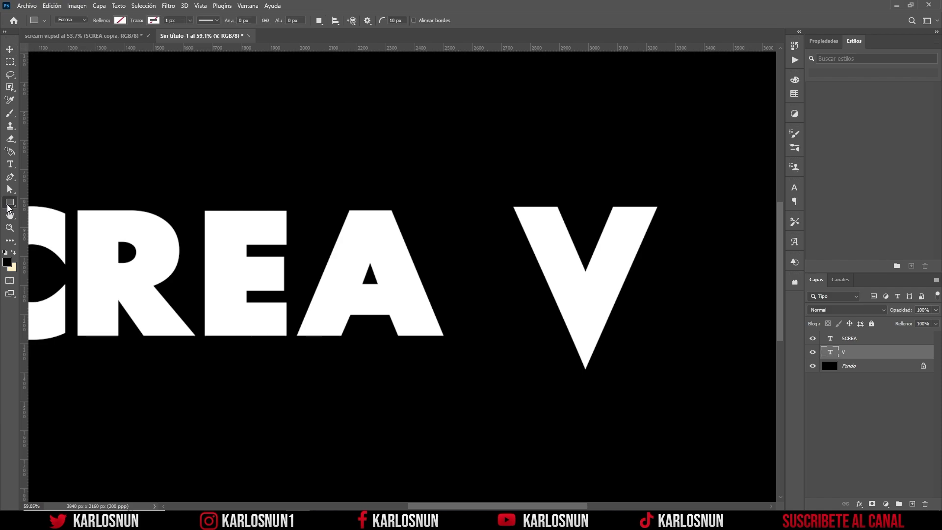
scroll(403, 302, up, 1)
scroll(403, 301, up, 1)
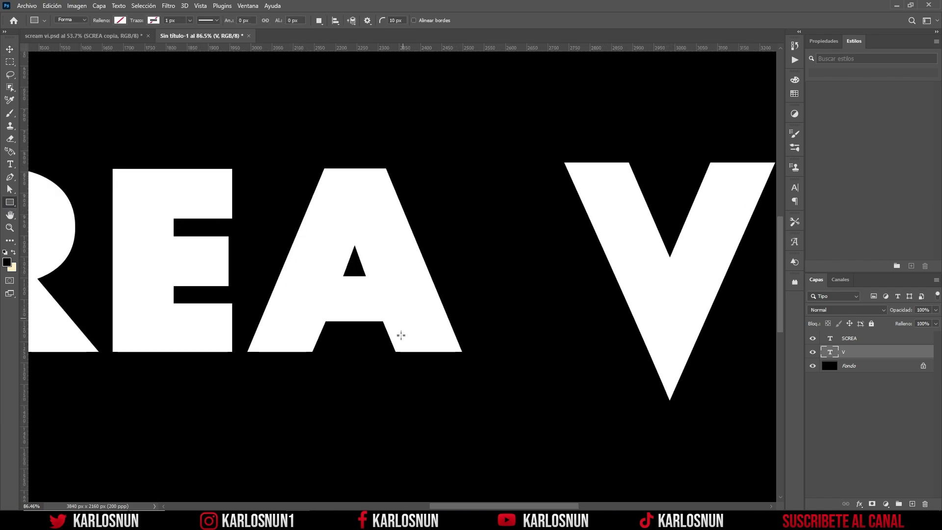
scroll(404, 352, up, 1)
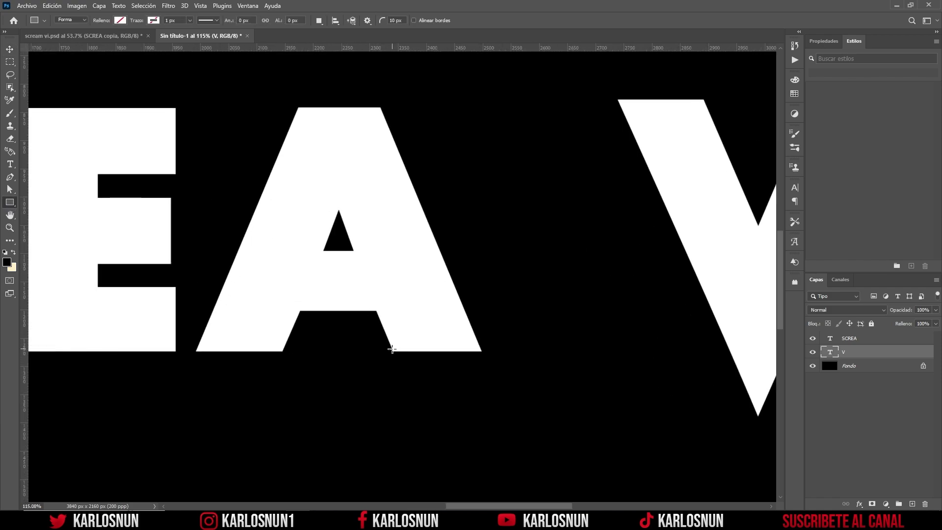
mouse_move(392, 351)
mouse_down()
mouse_move(483, 340)
mouse_move(470, 101)
mouse_move(482, 107)
mouse_up()
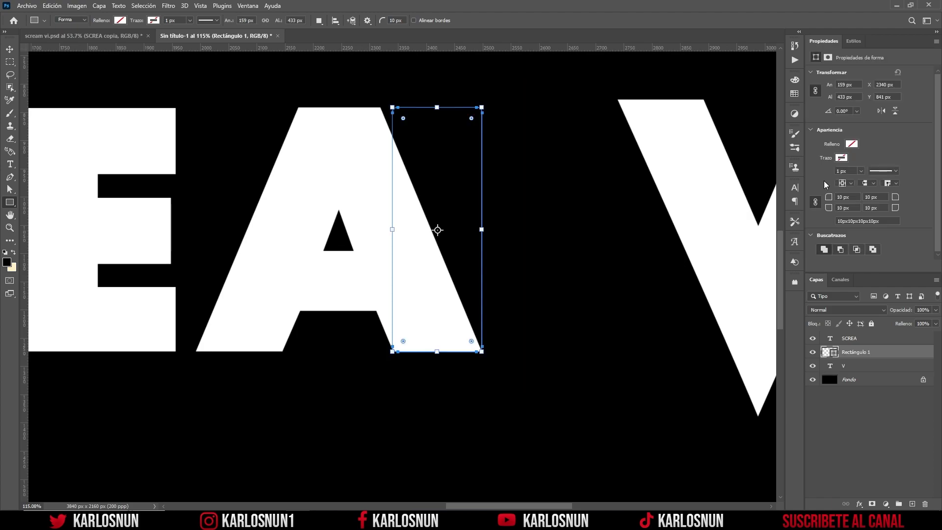
- Give the rectangle a white fill and a 0 px corner radius
click(852, 144)
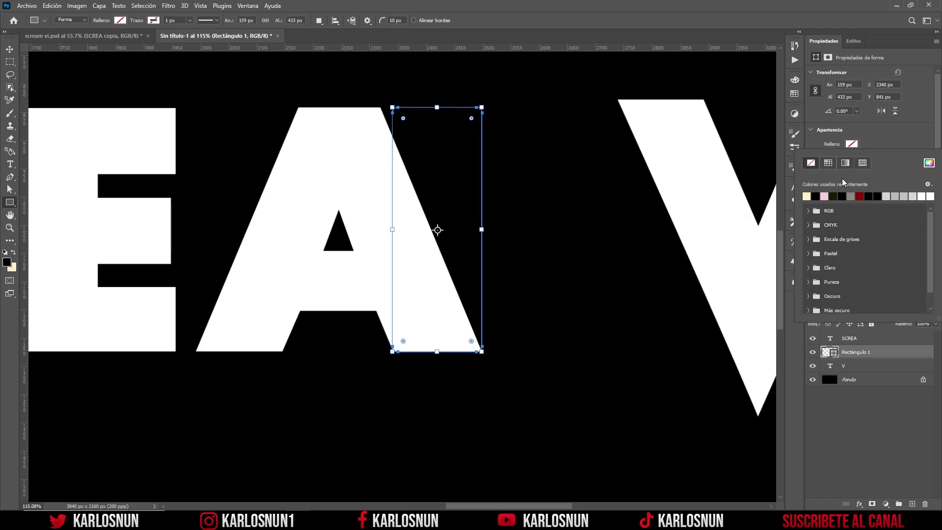
click(931, 196)
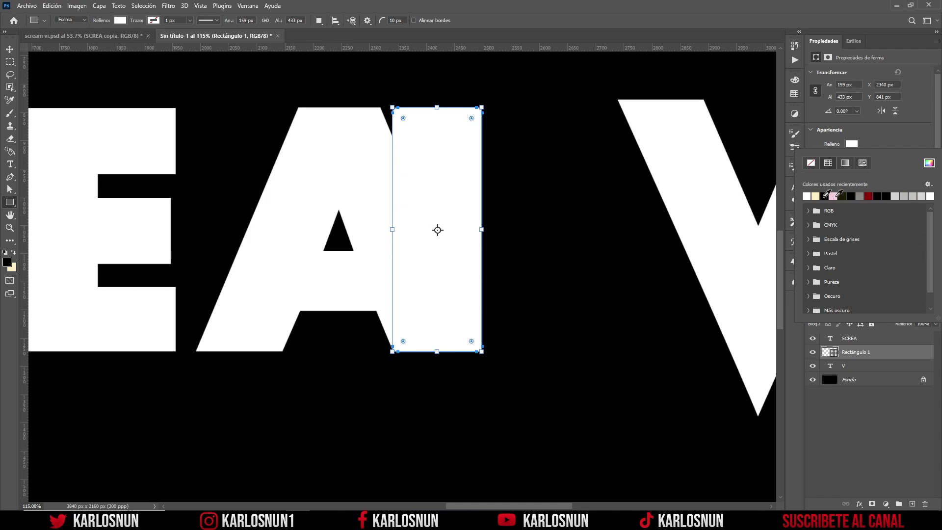
click(873, 144)
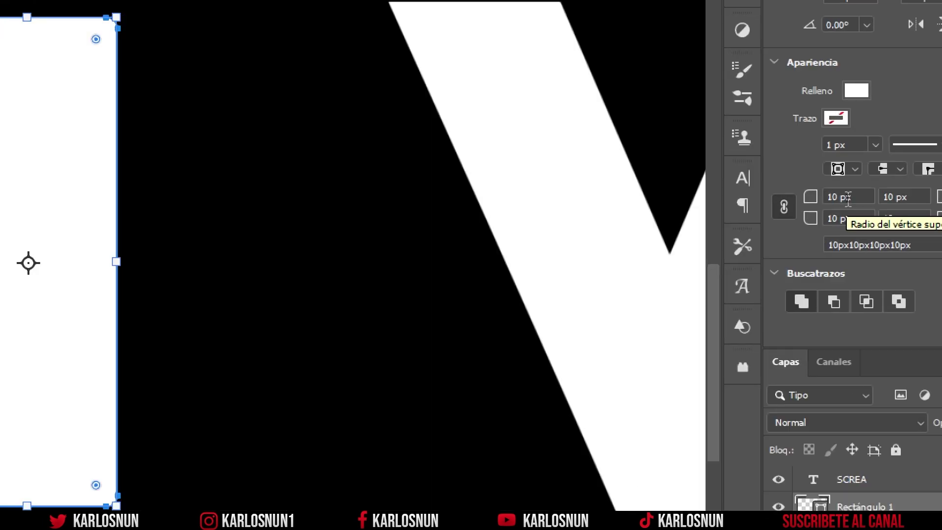
double_click(847, 198)
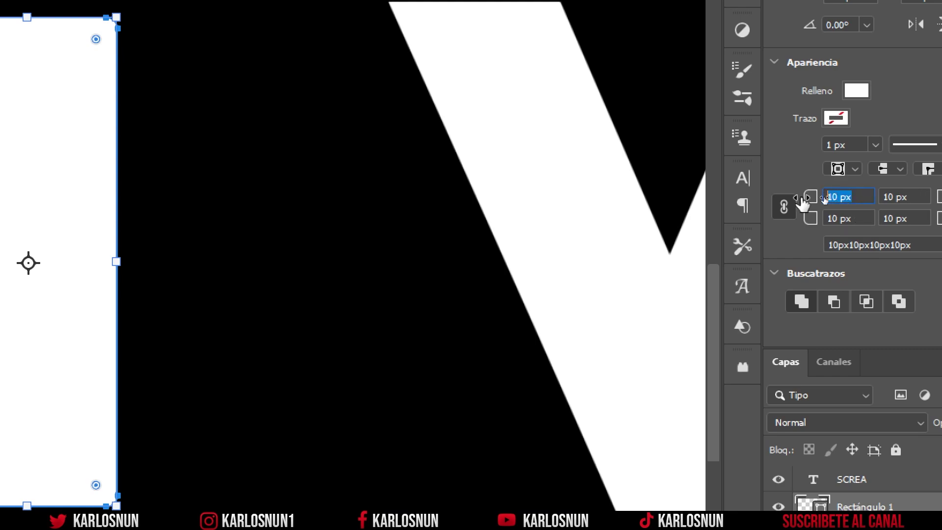
text(0)
key(Return)
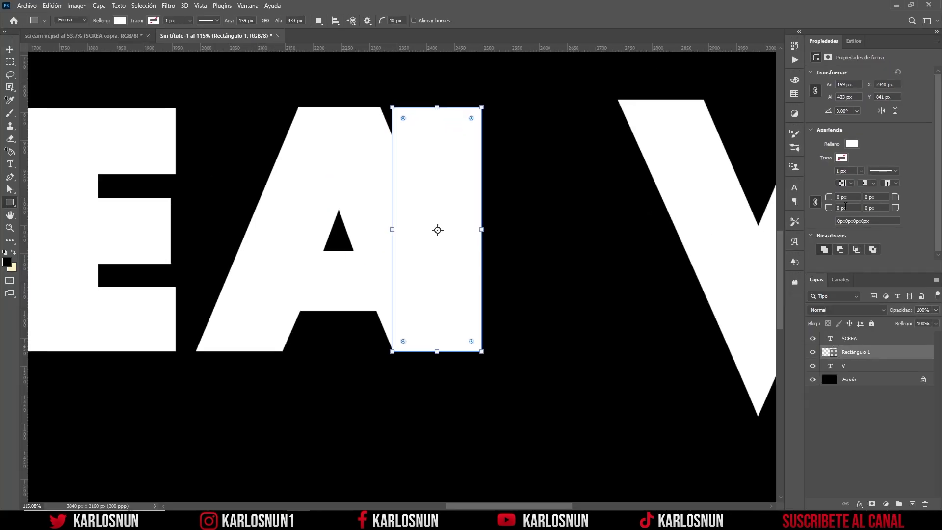
click(10, 49)
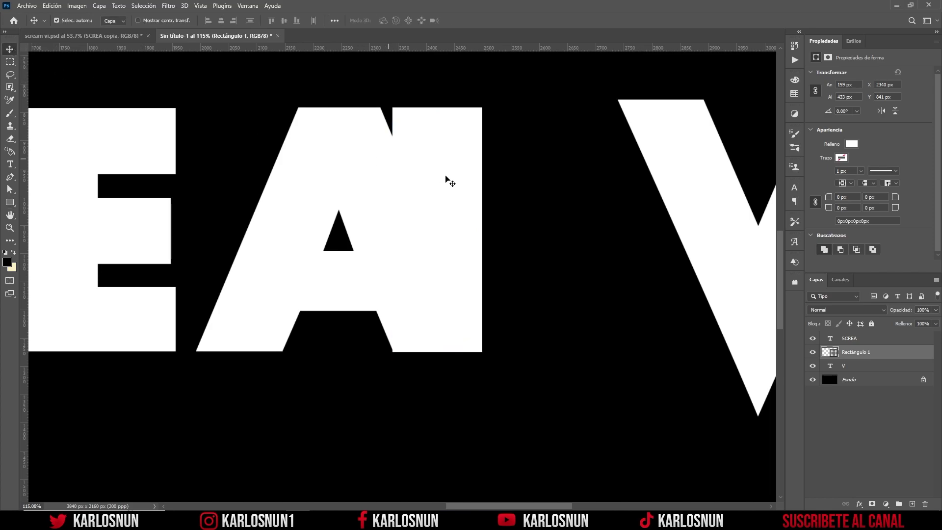
- Move the white bar between A and V and place a copy right of the V
drag(441, 177, 520, 178)
scroll(300, 248, down, 1)
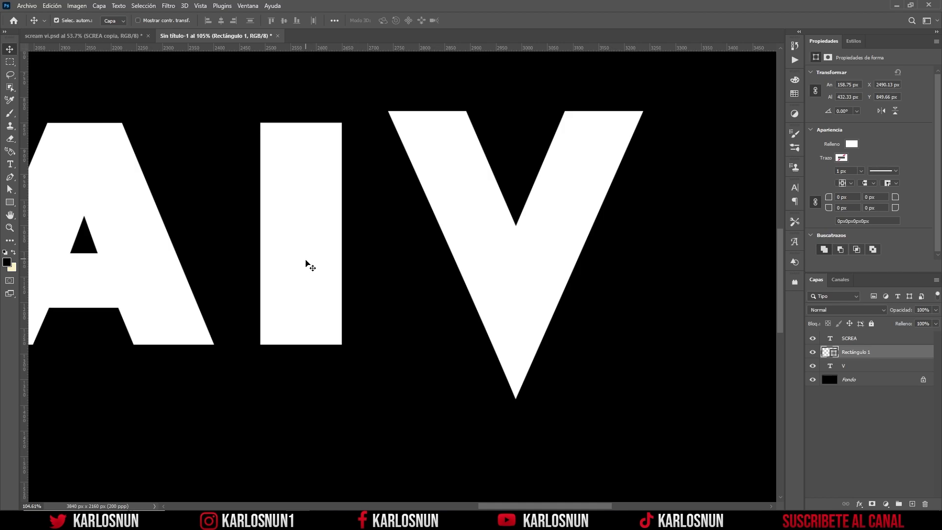
drag(309, 273, 692, 280)
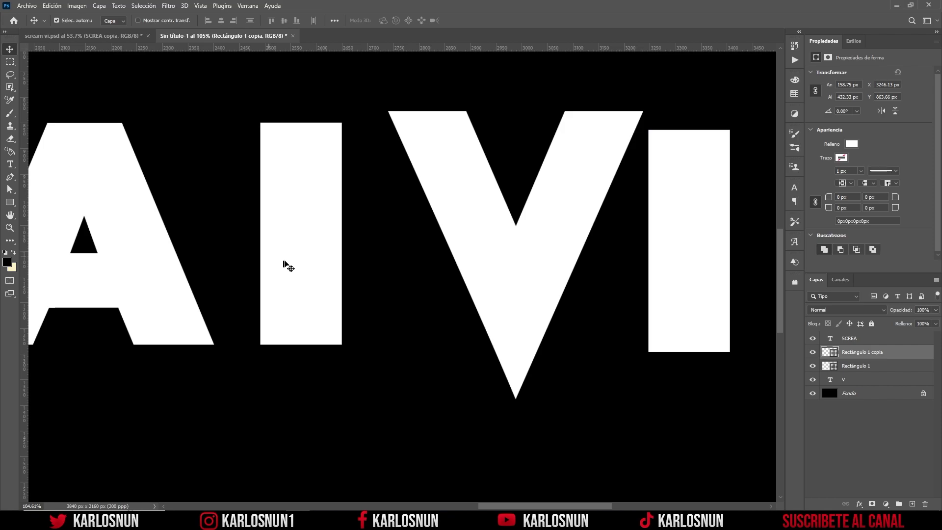
drag(295, 265, 367, 259)
- Check the Scream VI reference, then raise Rectángulo 1 against the V, tops level
click(122, 38)
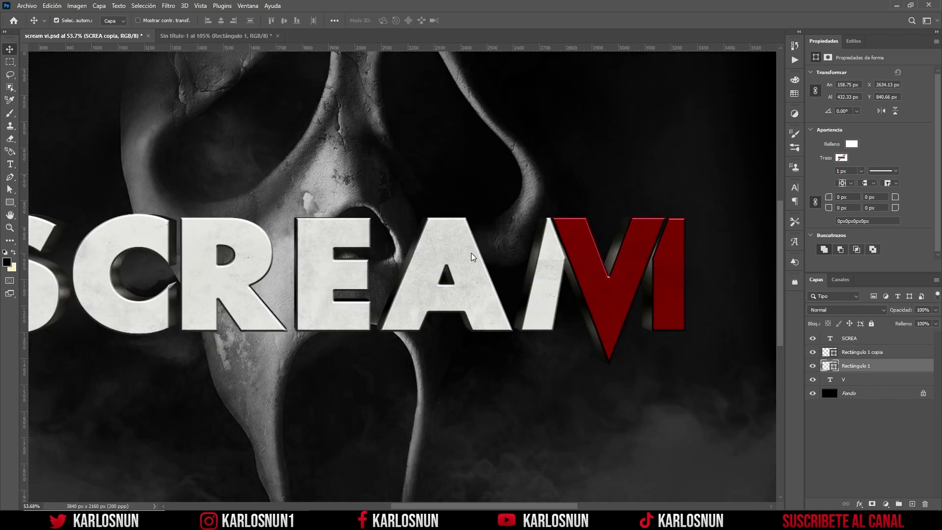
scroll(576, 271, up, 2)
scroll(576, 271, up, 2)
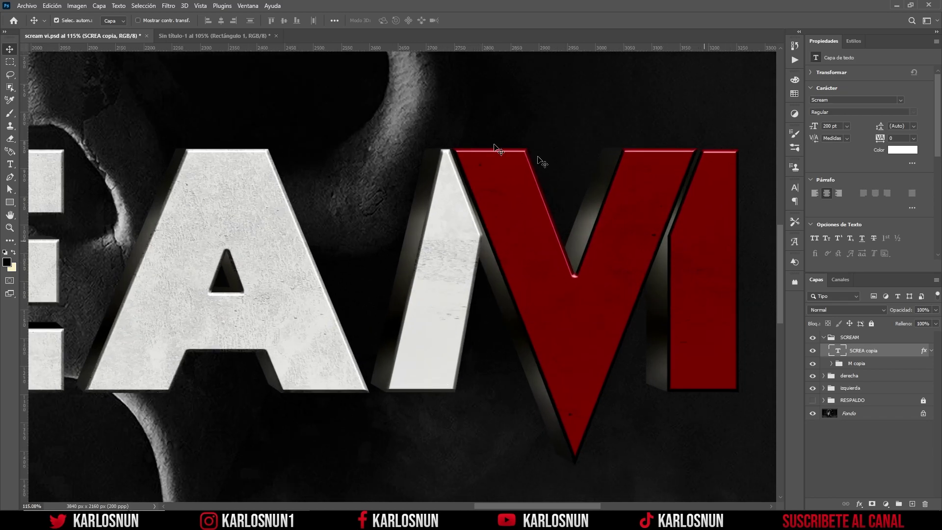
click(206, 36)
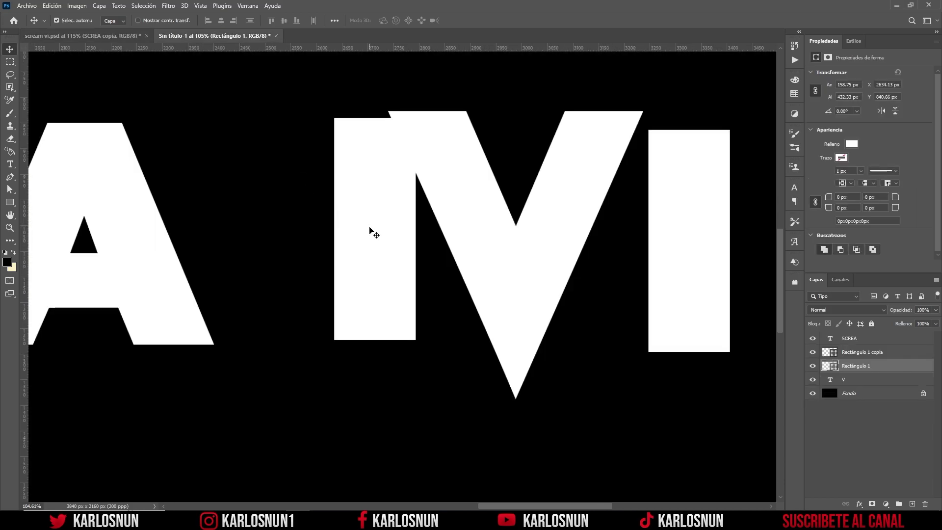
drag(374, 234, 371, 228)
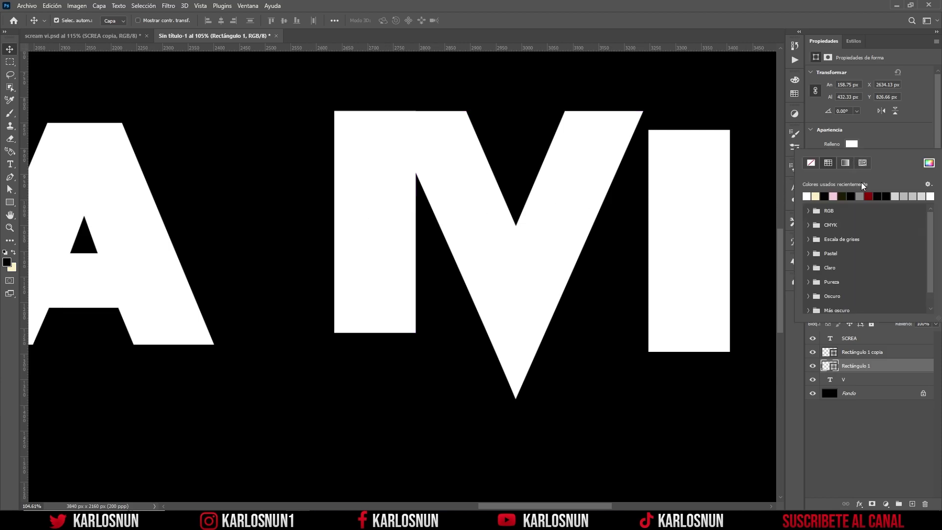
- Fill Rectángulo 1 and Rectángulo 1 copia with the dark red recent colour
click(868, 196)
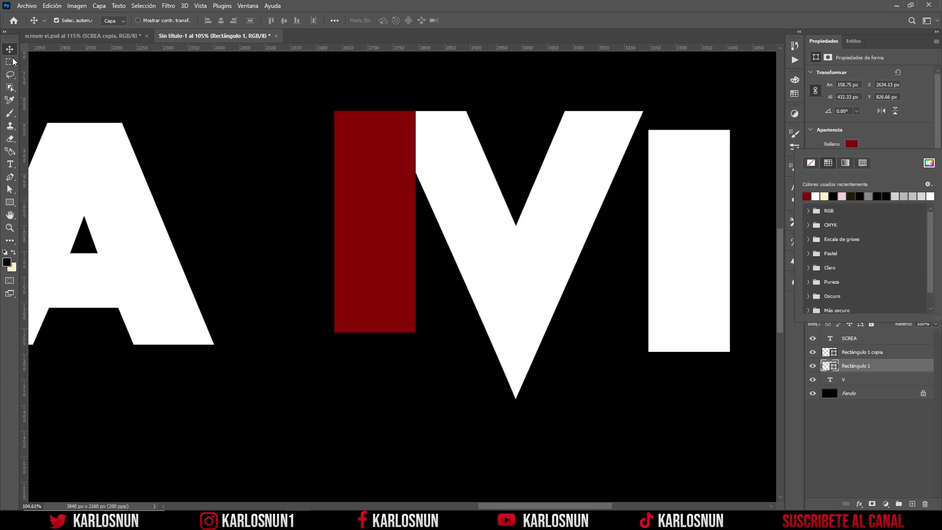
click(710, 270)
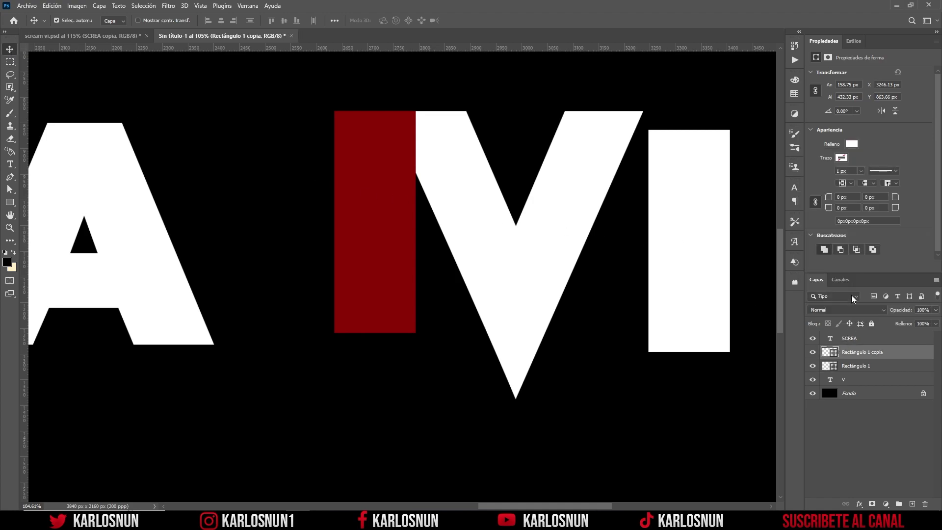
click(854, 144)
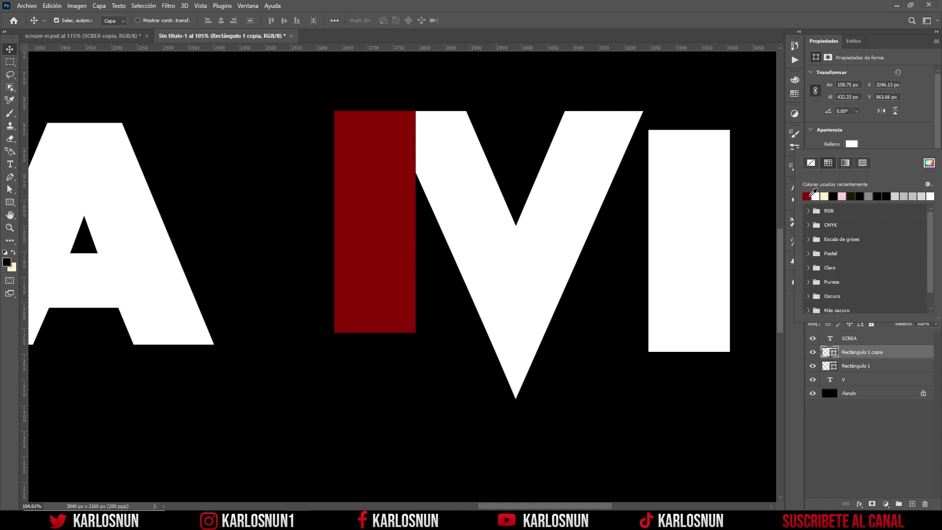
click(810, 195)
click(880, 141)
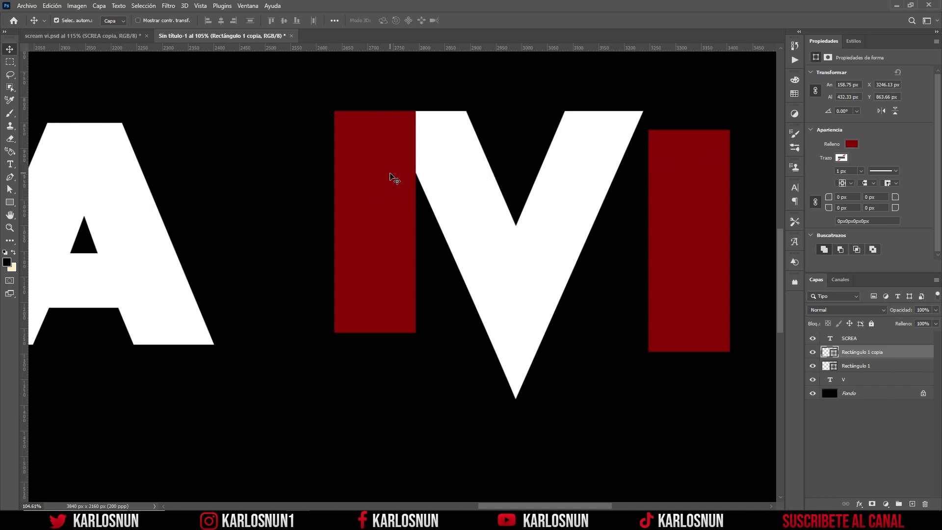
- Nudge the left red bar with arrow keys until it sits flush against the V
key(Right)
key(Right)
key(Right)
click(390, 176)
key(Right)
key(Right)
key(Right)
key(Right)
key(Right)
key(Right)
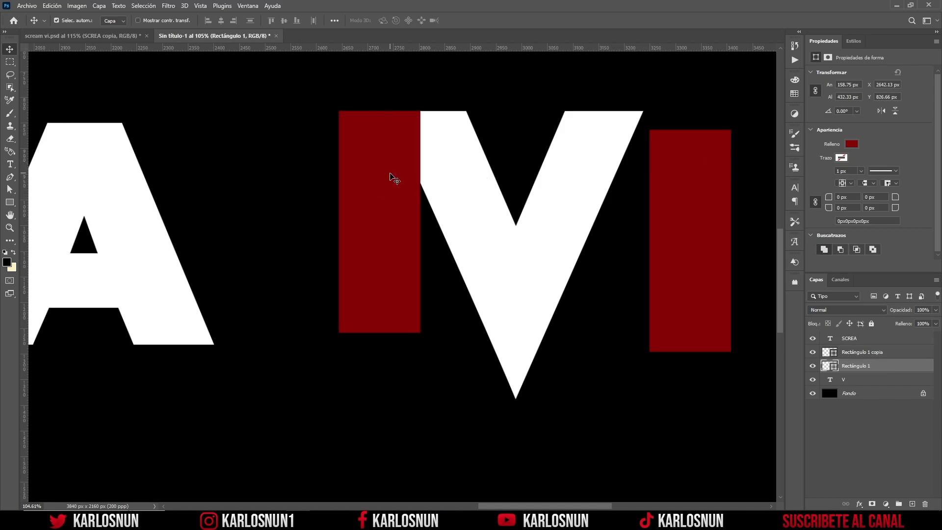
key(Right)
key(Right)
key(Right)
key(Right)
key(Right)
key(Right)
key(Right)
key(Right)
key(Right)
key(Right)
key(Right)
key(Right)
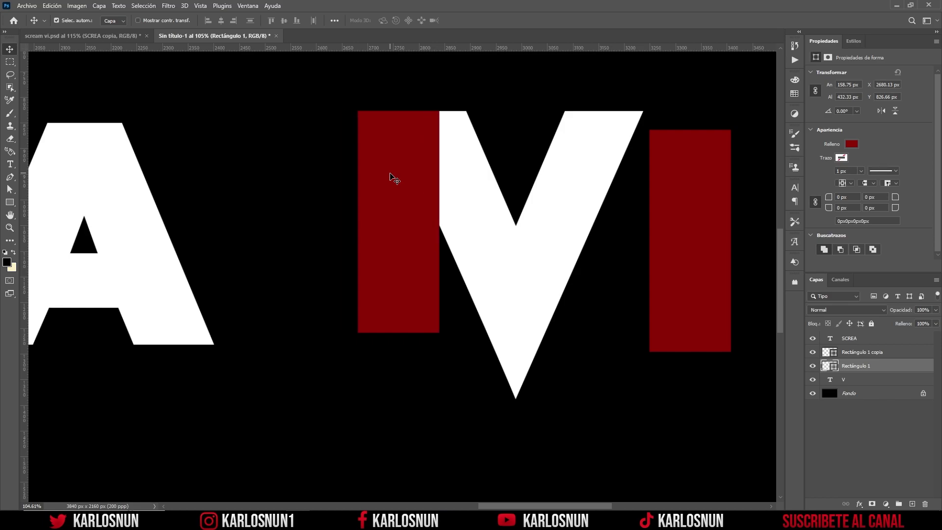
key(Right)
key(Right)
key(Right)
key(Down)
key(Down)
key(Right)
key(Right)
key(Right)
key(Right)
key(Right)
key(Right)
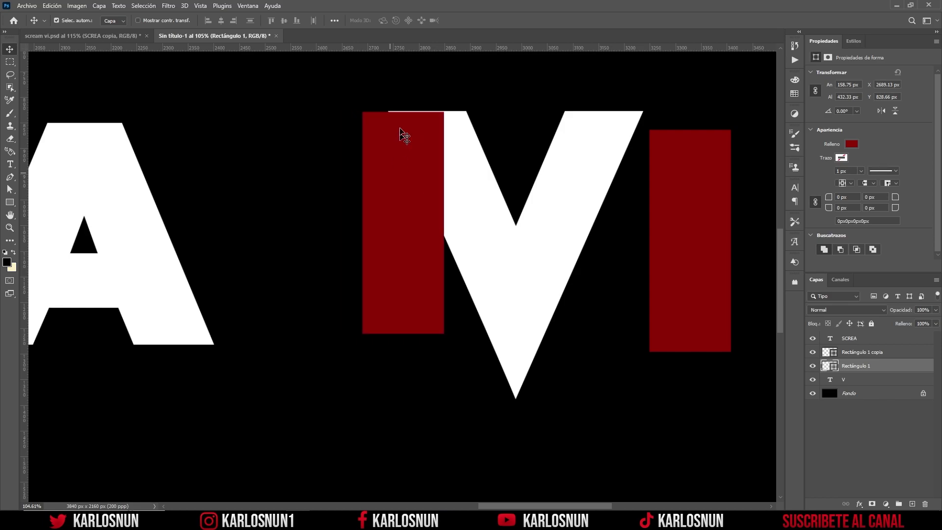
scroll(395, 103, up, 3)
key(Right)
key(Right)
key(Right)
key(Right)
key(Right)
key(Right)
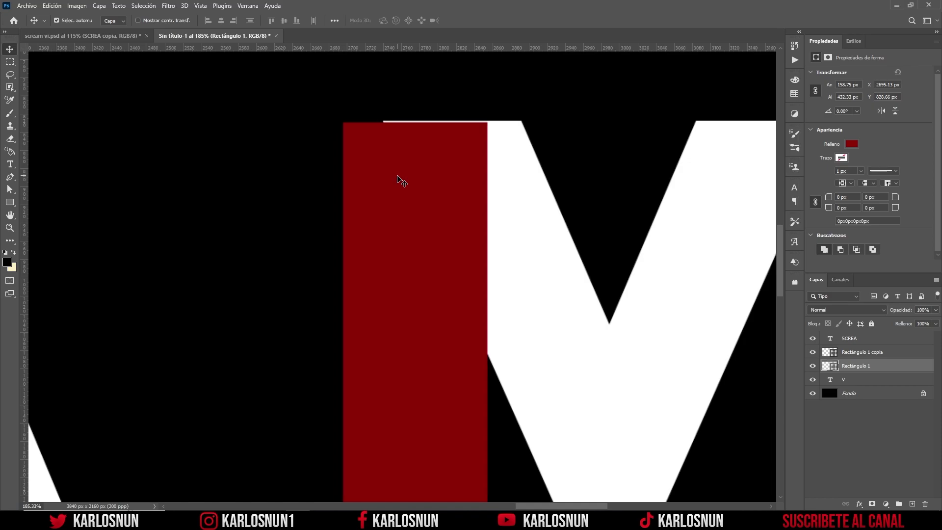
key(Right)
key(Right)
key(Right)
key(Right)
key(Right)
key(Right)
key(Right)
key(Right)
key(Right)
key(Right)
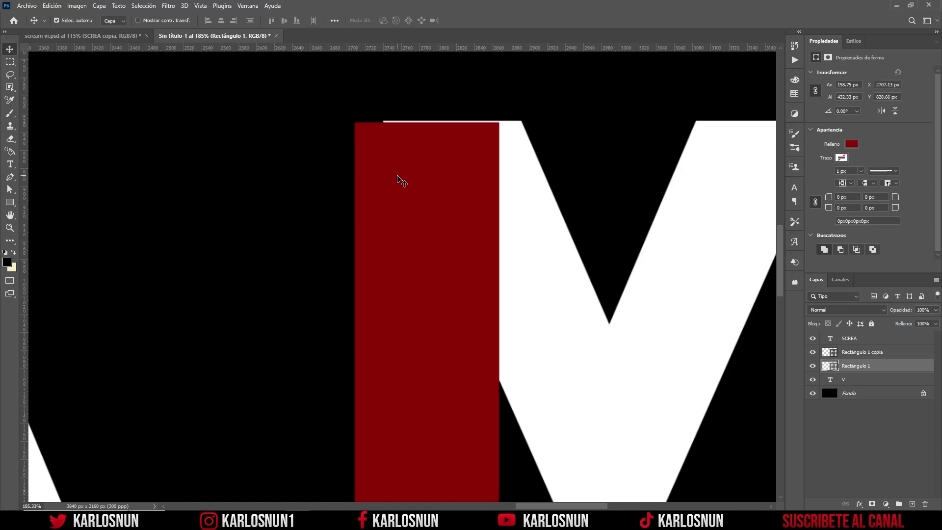
key(Right)
key(Right)
key(Up)
key(Up)
key(Down)
key(Up)
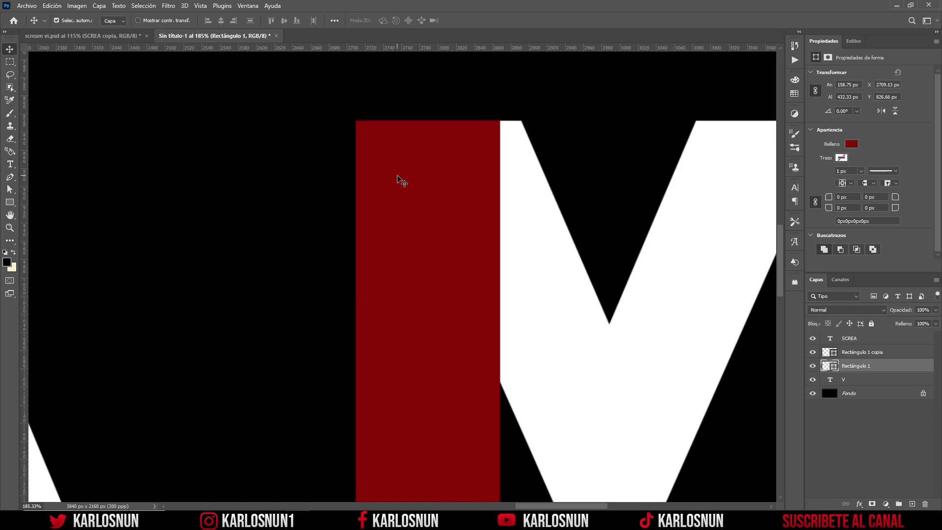
drag(576, 505, 622, 505)
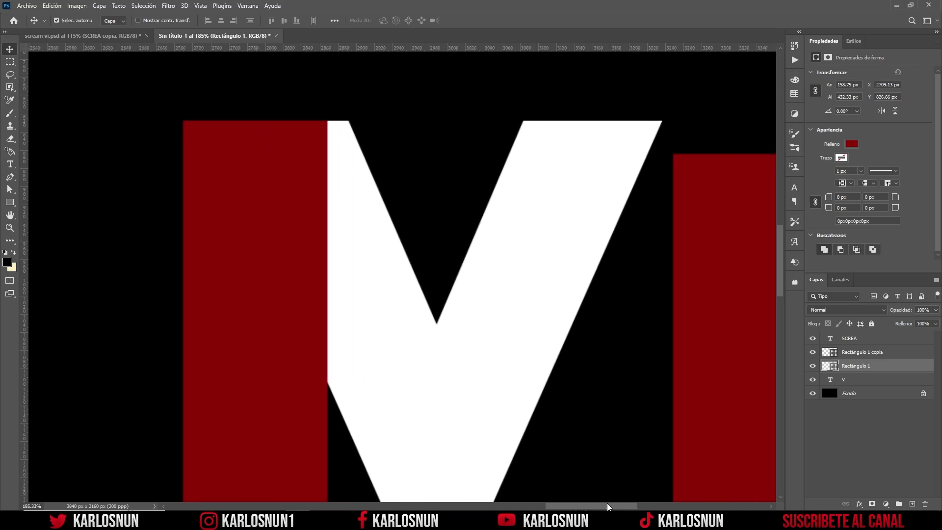
mouse_move(564, 379)
mouse_down()
mouse_move(520, 358)
mouse_move(454, 346)
mouse_up()
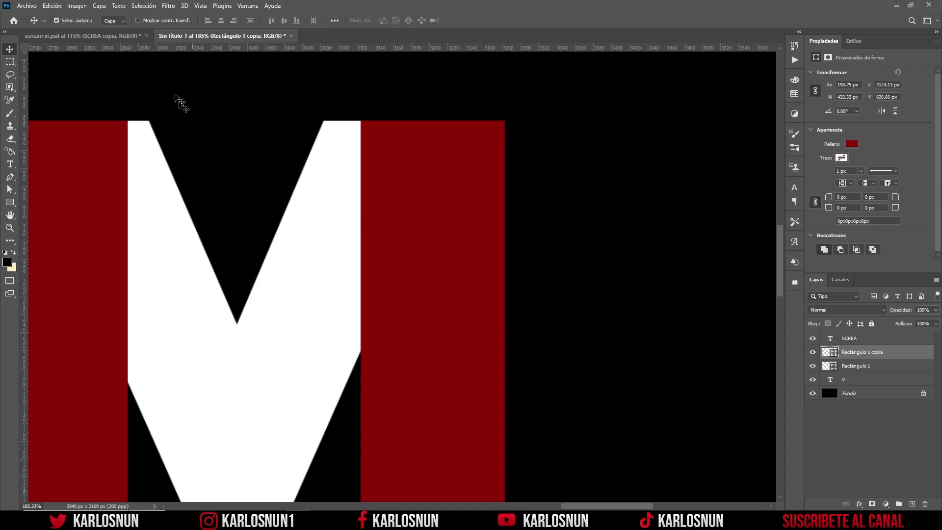
- Compare with the reference M, push the right bar against the V, then view scream vi.psd
click(134, 36)
scroll(600, 174, up, 3)
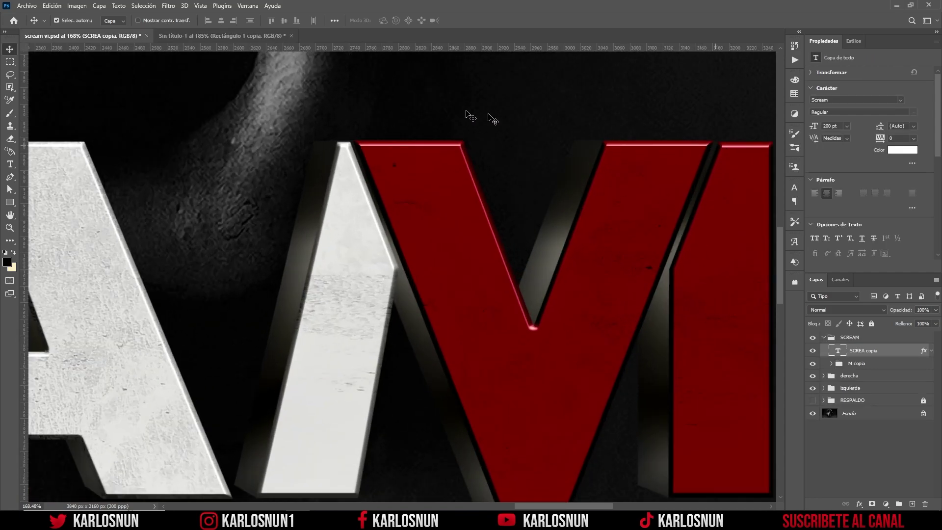
click(241, 37)
drag(456, 274, 456, 274)
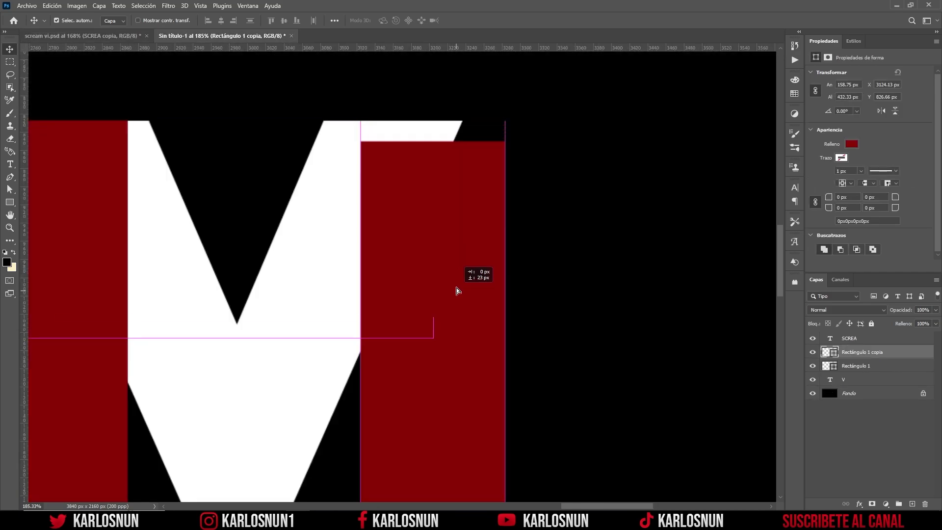
key(Right)
key(Right)
key(Right)
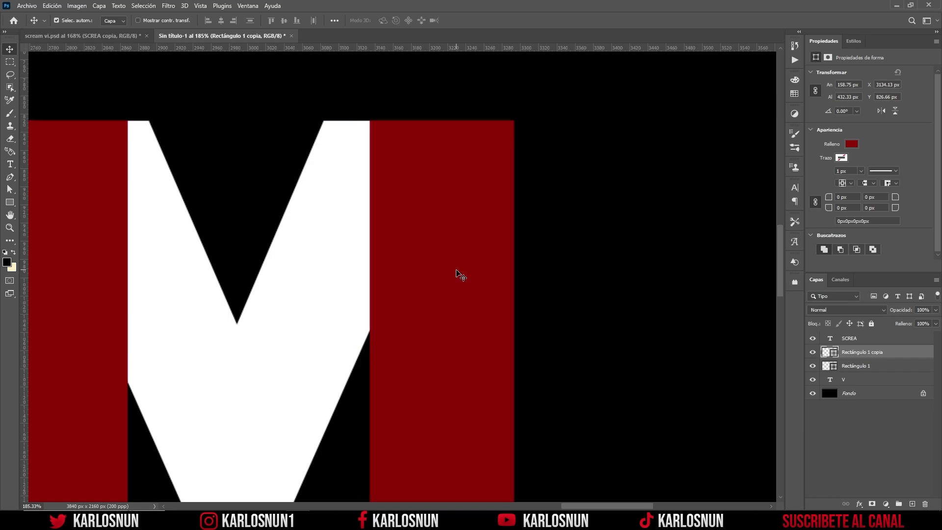
key(Right)
key(Right)
key(Right)
scroll(158, 312, down, 3)
drag(158, 311, 311, 304)
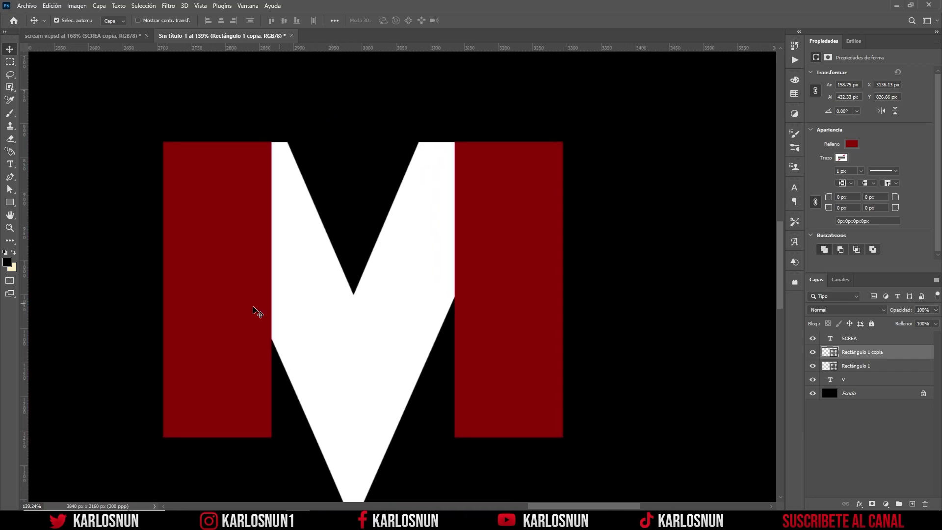
drag(225, 309, 132, 325)
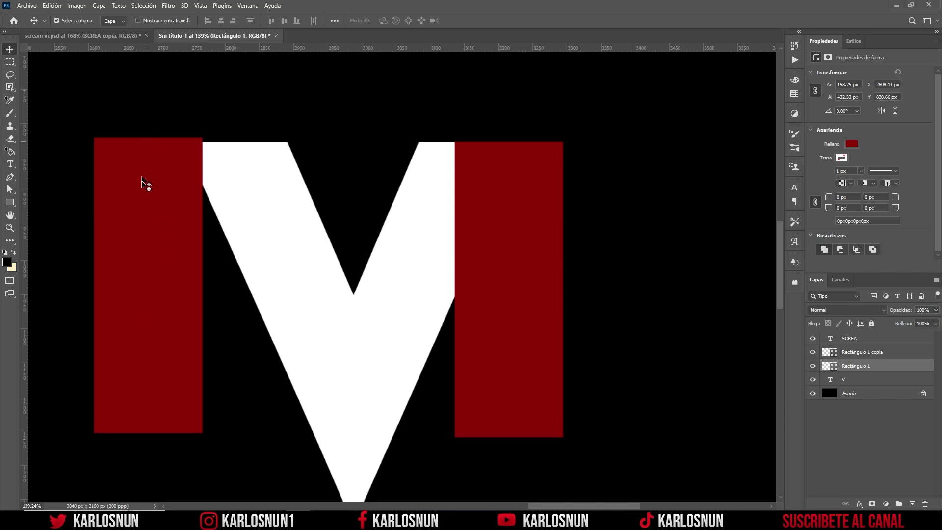
click(135, 35)
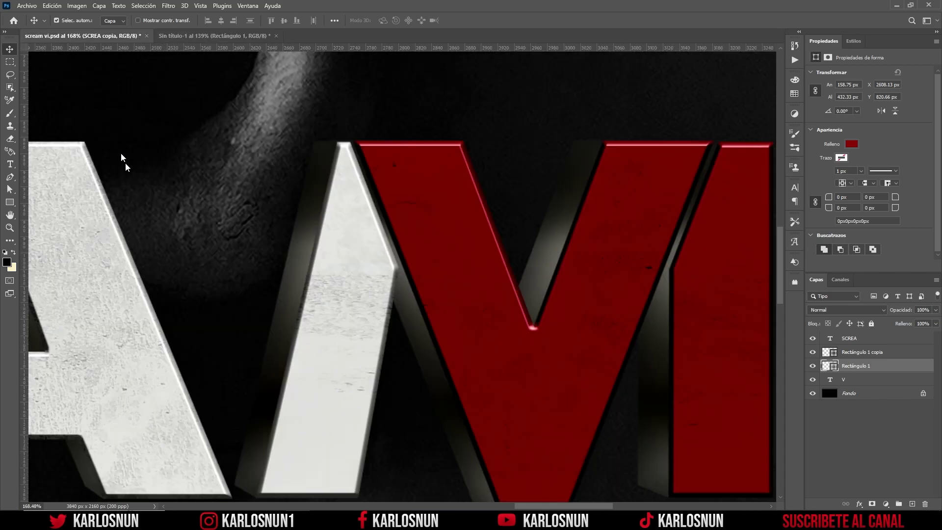
scroll(326, 337, down, 3)
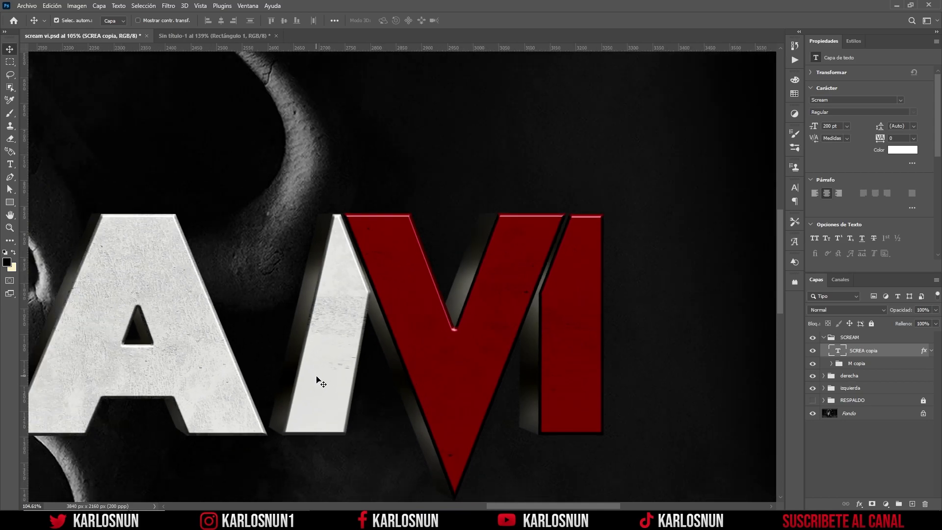
- Back in the M sketch, move the left red bar against the A's diagonal
click(219, 37)
scroll(253, 270, down, 2)
scroll(253, 270, down, 2)
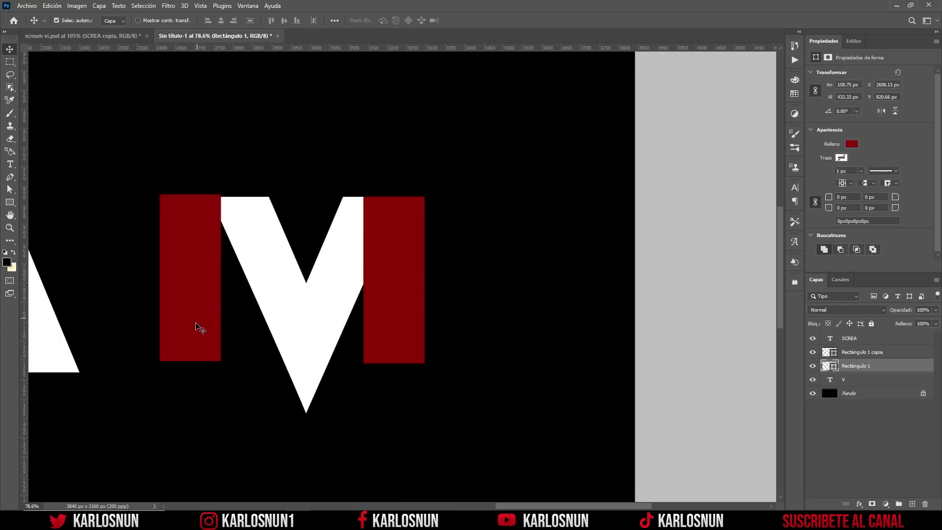
drag(536, 508, 469, 508)
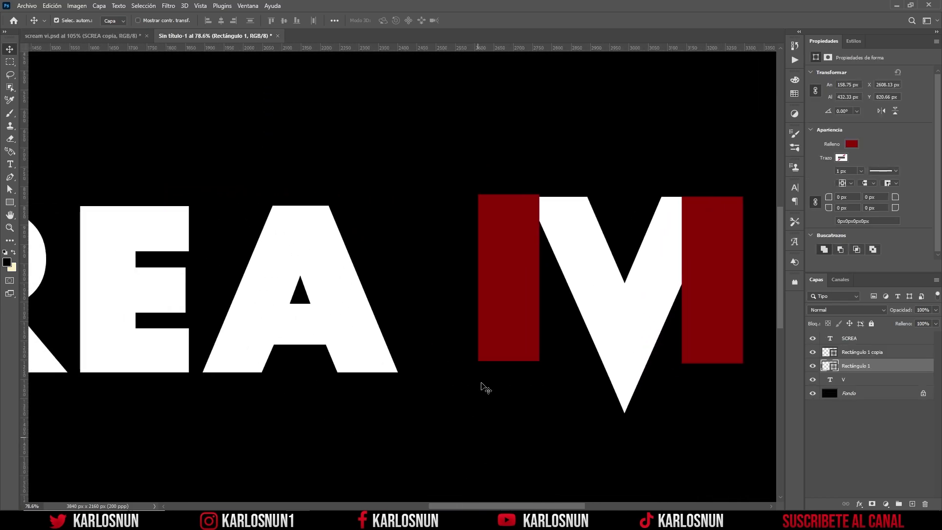
drag(502, 326, 225, 337)
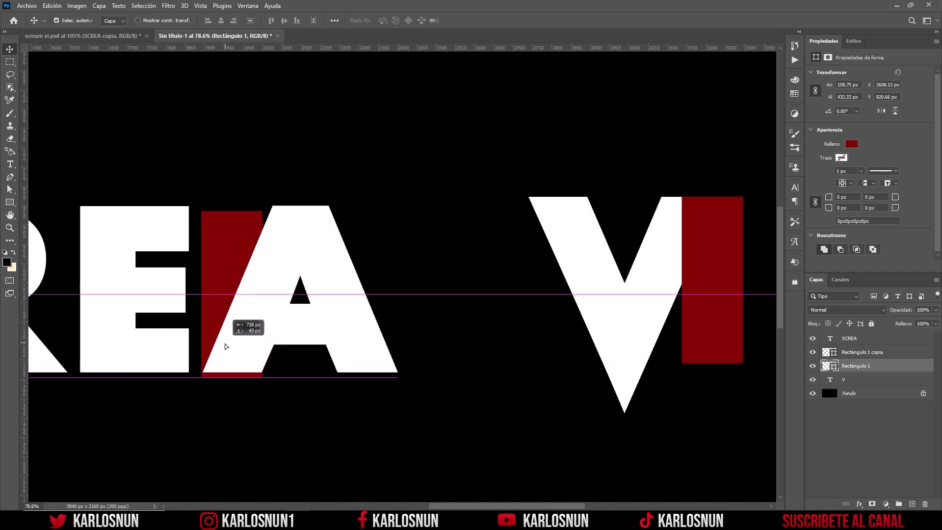
scroll(215, 293, up, 1)
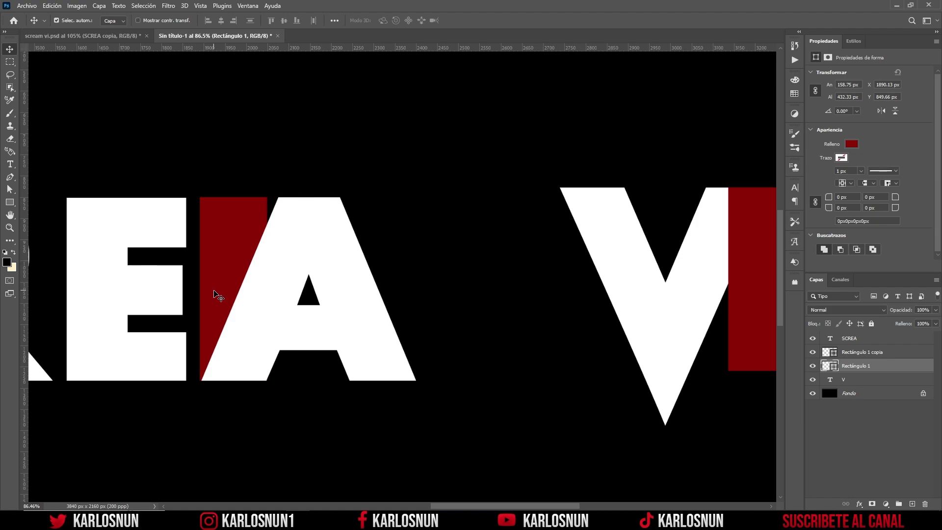
- Skew the left red bar about -11° with Sesgar to match the A's angle
key(ctrl+t)
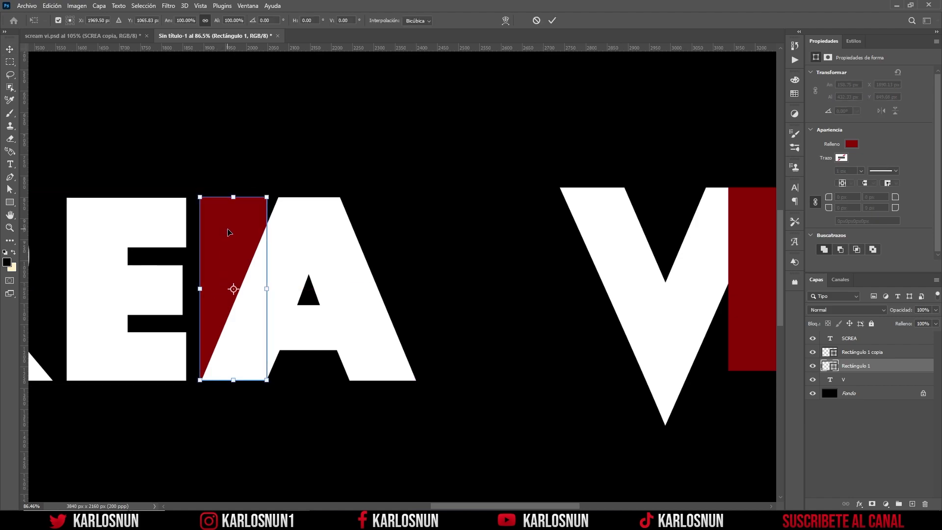
right_click(228, 232)
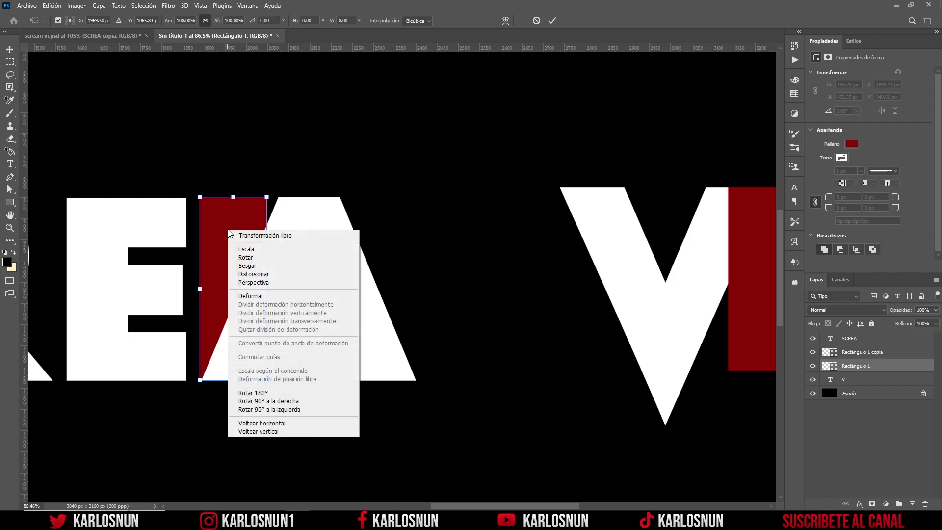
click(269, 266)
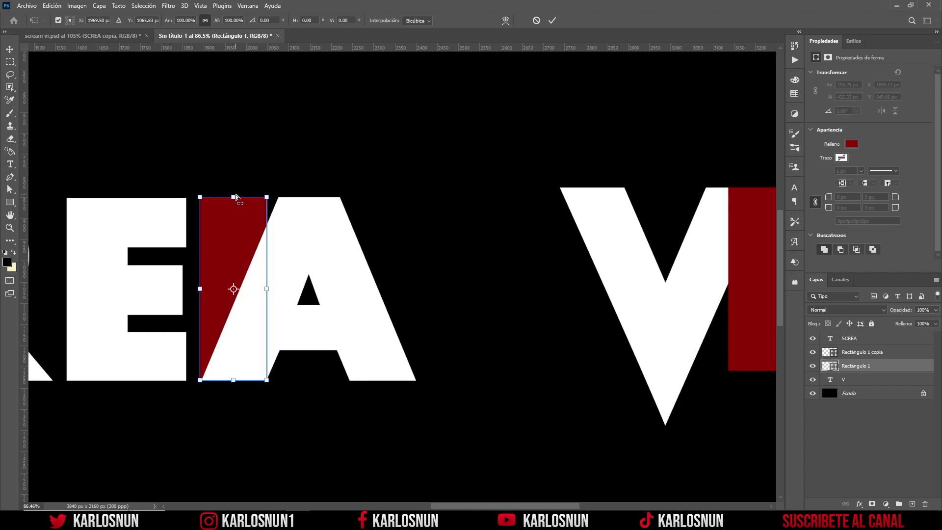
scroll(235, 194, up, 2)
scroll(235, 194, up, 1)
drag(232, 201, 290, 208)
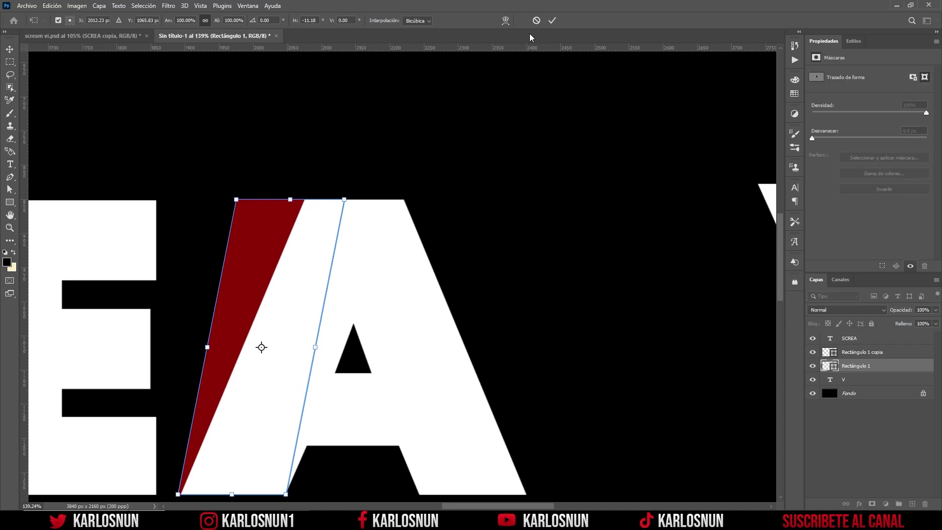
click(551, 22)
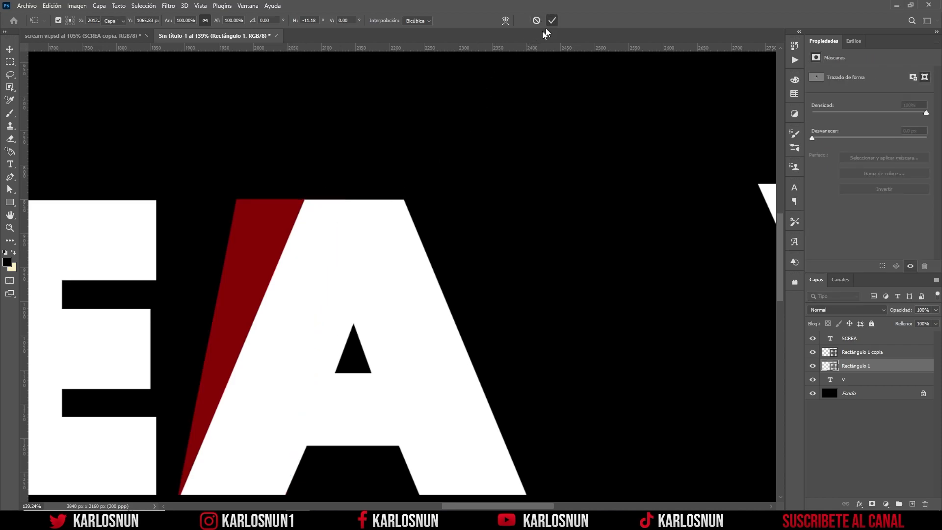
scroll(312, 244, down, 2)
scroll(308, 246, down, 1)
scroll(294, 221, right, 5)
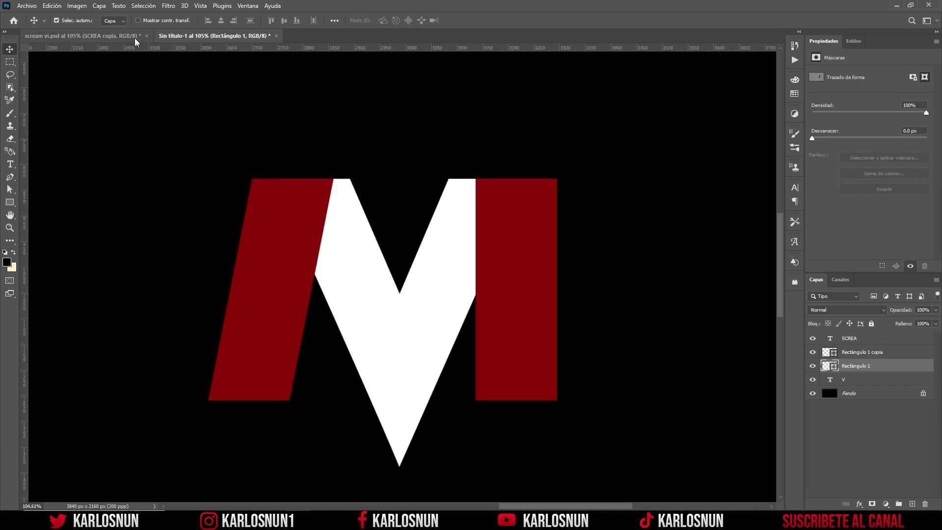
- Glance at the finished scream vi.psd artwork, then make the V text layer active in Sin título-1
click(83, 36)
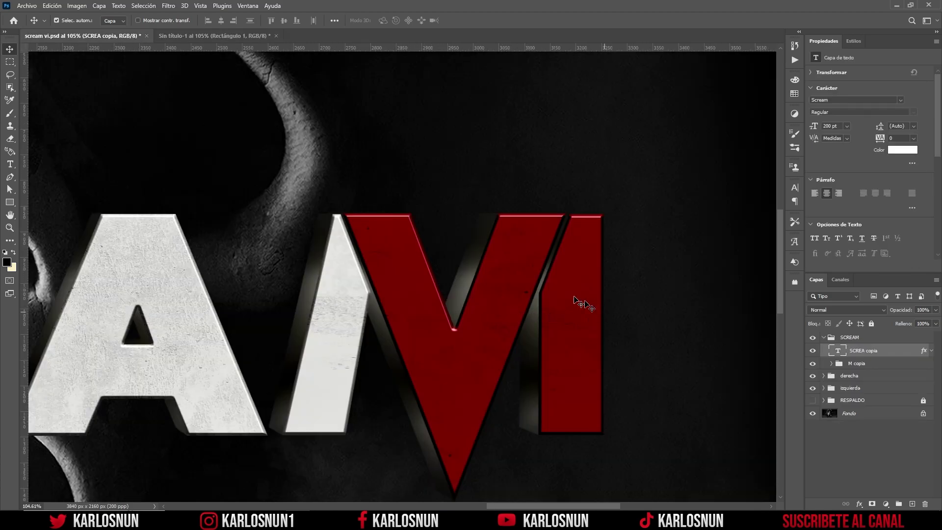
click(197, 39)
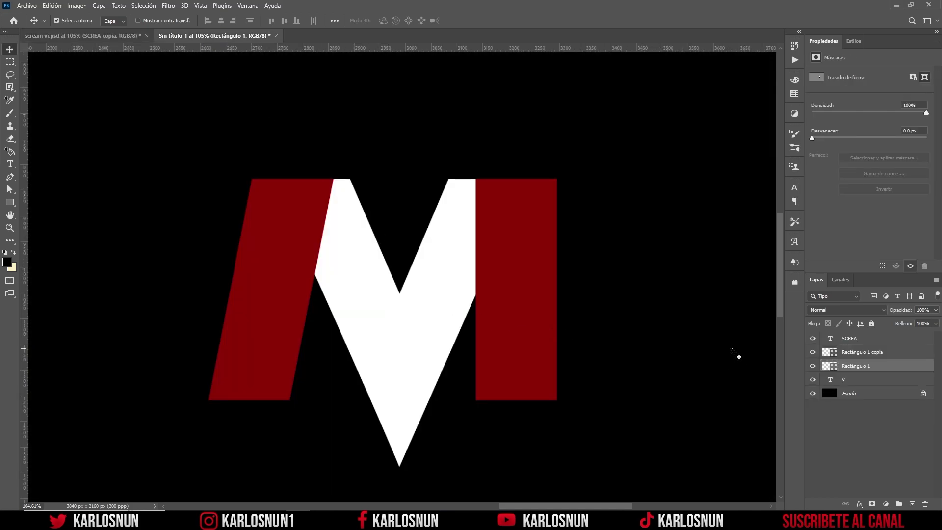
click(857, 380)
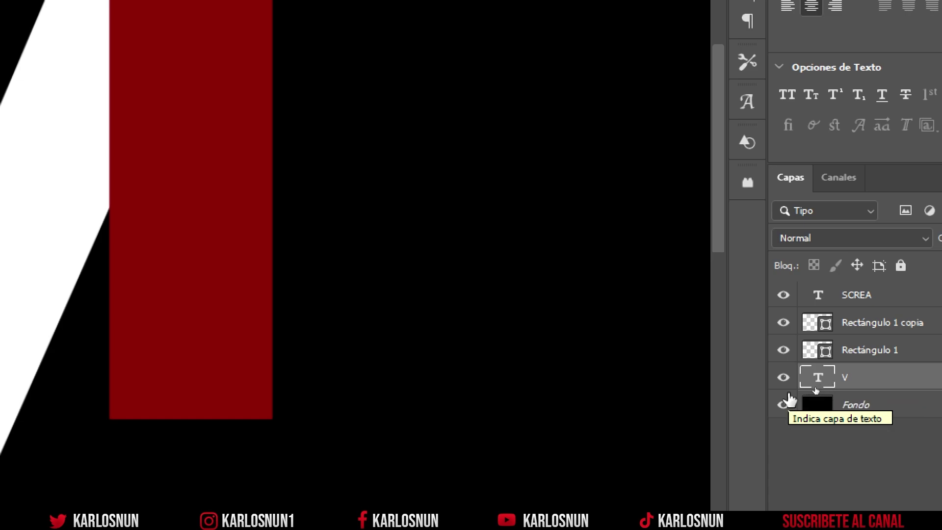
- Load the V's outline as a selection, target Rectángulo 1, and invert the selection
drag(823, 387, 821, 386)
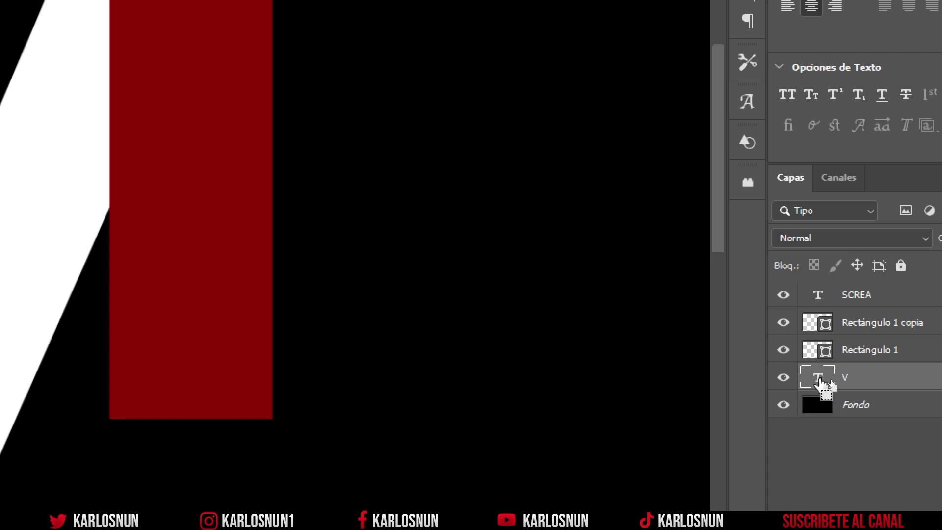
ctrl+click(821, 385)
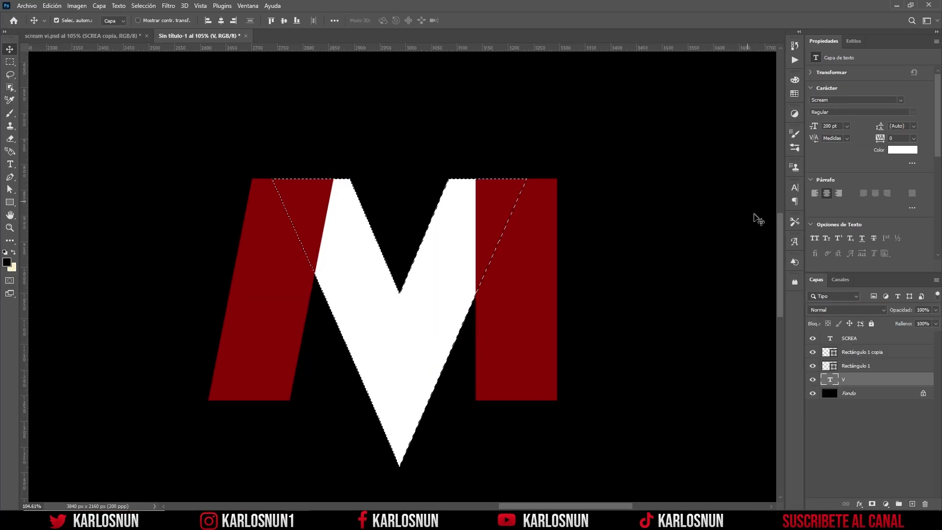
click(883, 370)
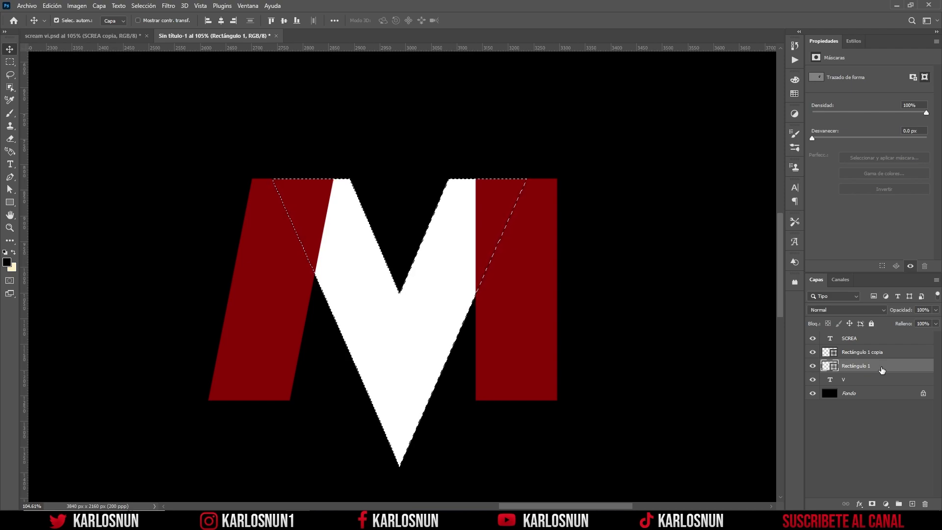
click(152, 6)
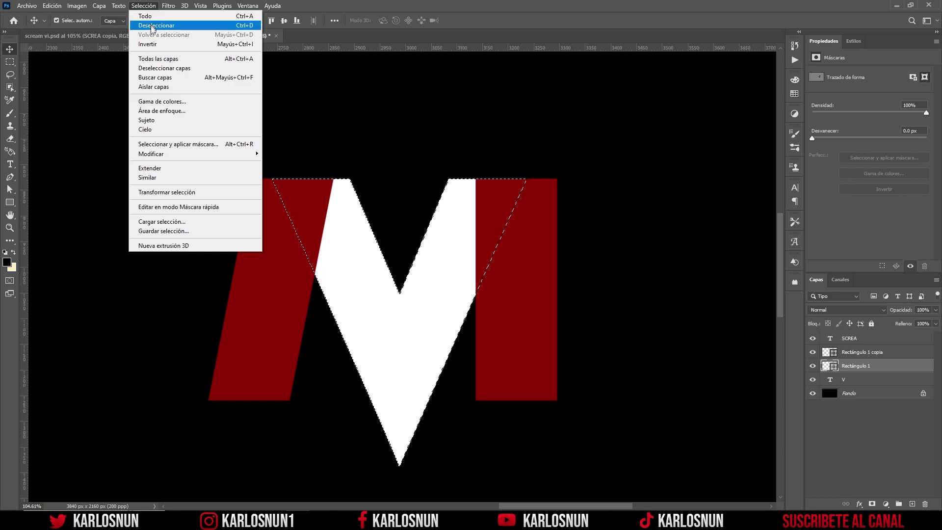
click(172, 44)
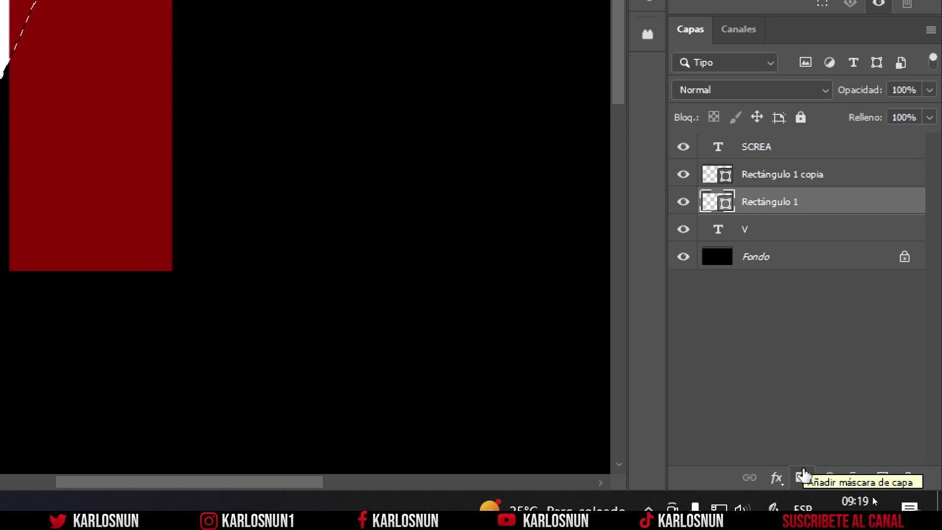
- Add a layer mask to Rectángulo 1 from the inverted V selection, then reload the V's outline
click(803, 478)
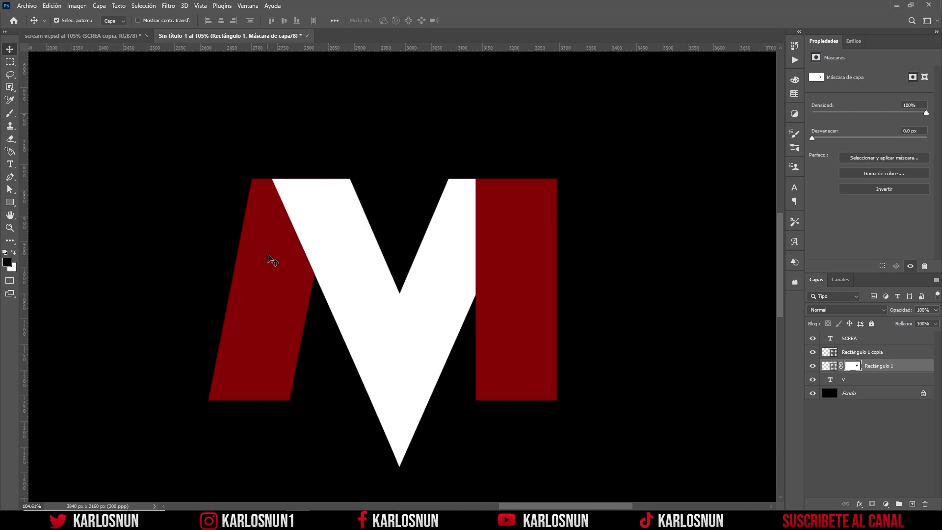
click(854, 382)
key(ctrl+plus)
key(ctrl+plus)
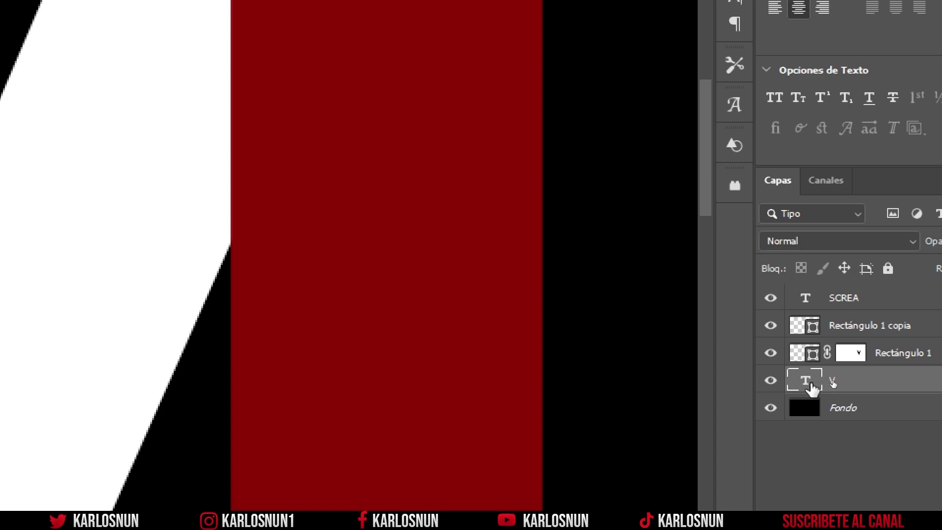
drag(811, 388, 810, 389)
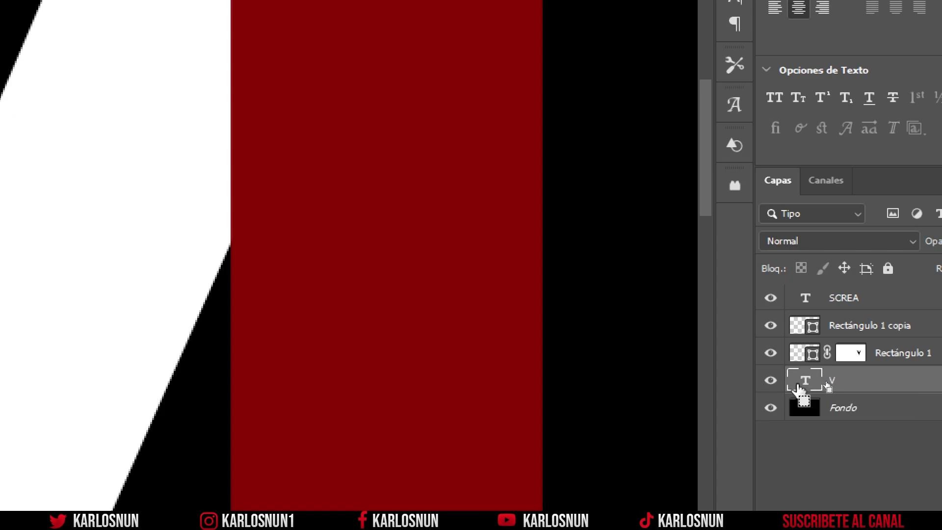
ctrl+click(809, 387)
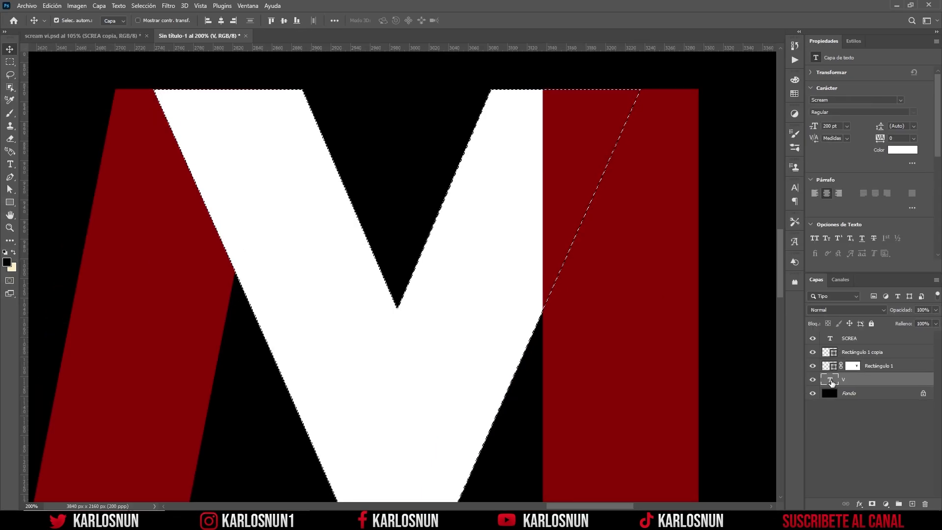
- Invert the V selection and mask Rectángulo 1 copia so the right bar stops at the V
key(ctrl+minus)
key(ctrl)
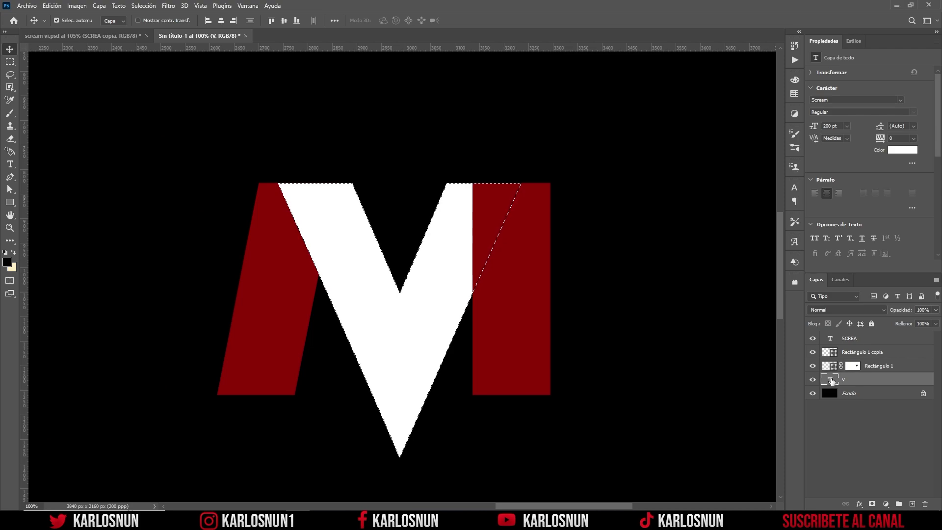
click(147, 6)
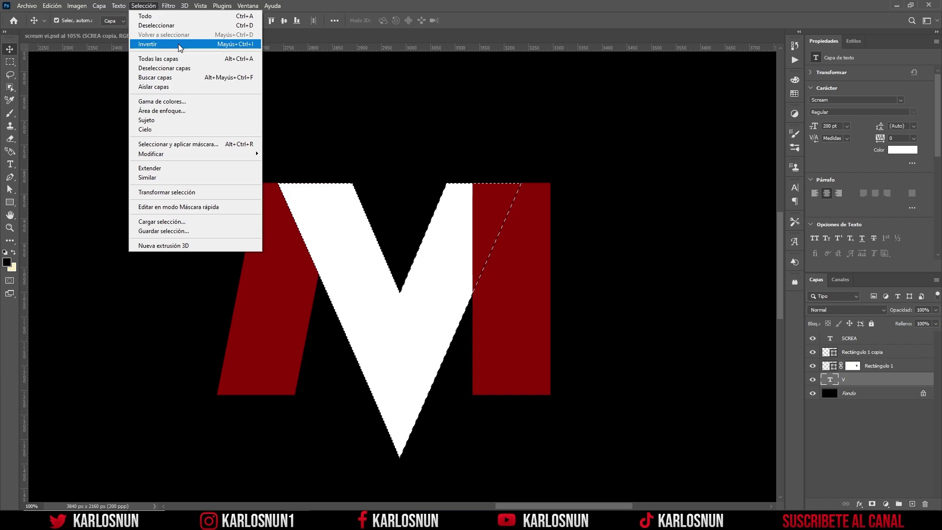
click(178, 43)
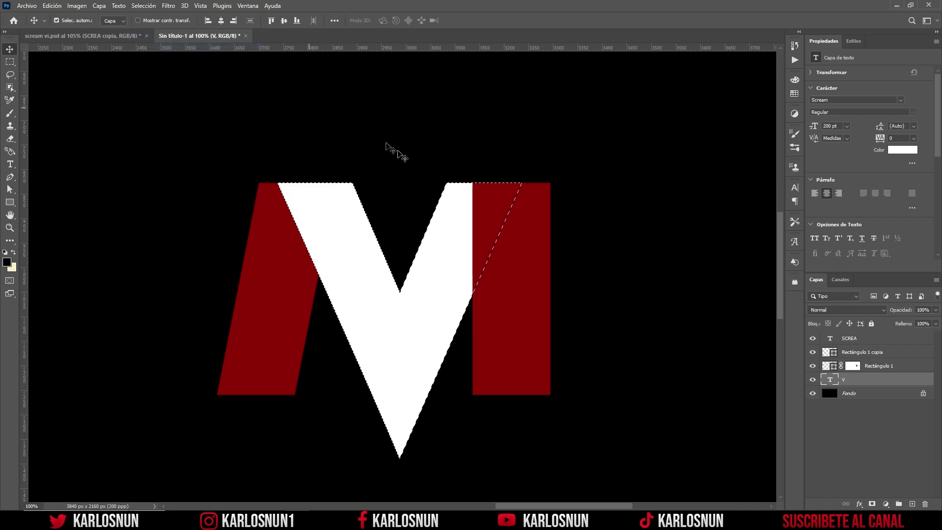
click(888, 353)
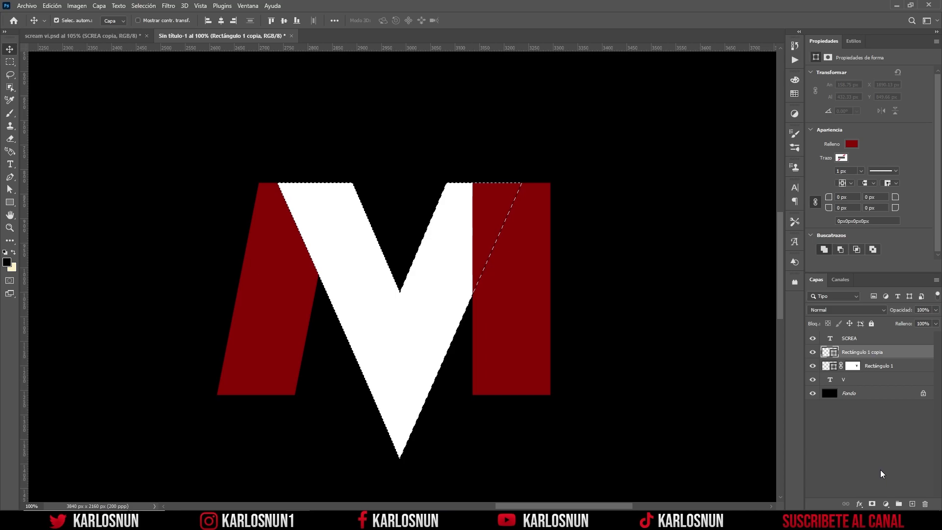
click(873, 504)
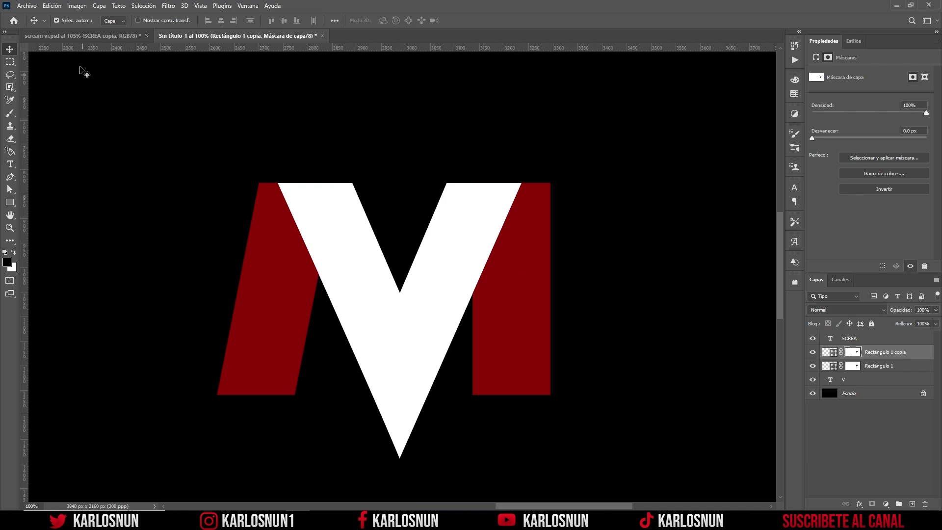
- Nudge the left bar one step left and the right bar two steps right, then select both bars and the V together
click(902, 367)
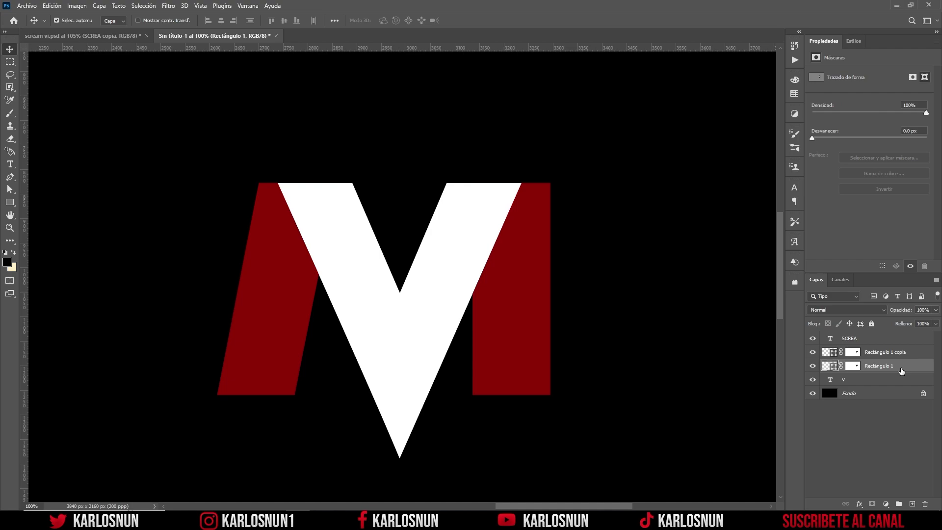
key(Left)
key(Left)
key(Left)
key(Left)
key(Left)
key(Left)
key(Left)
key(Left)
key(Left)
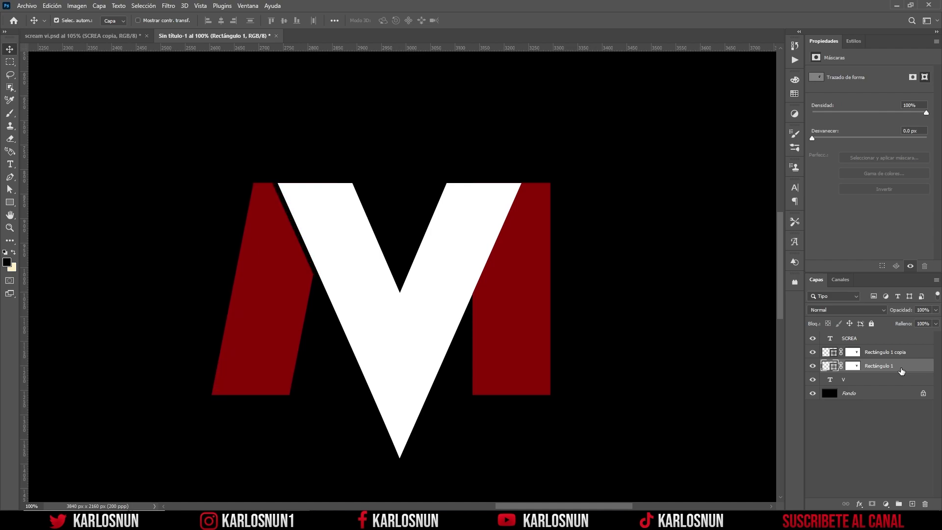
click(907, 353)
key(Right)
key(Right)
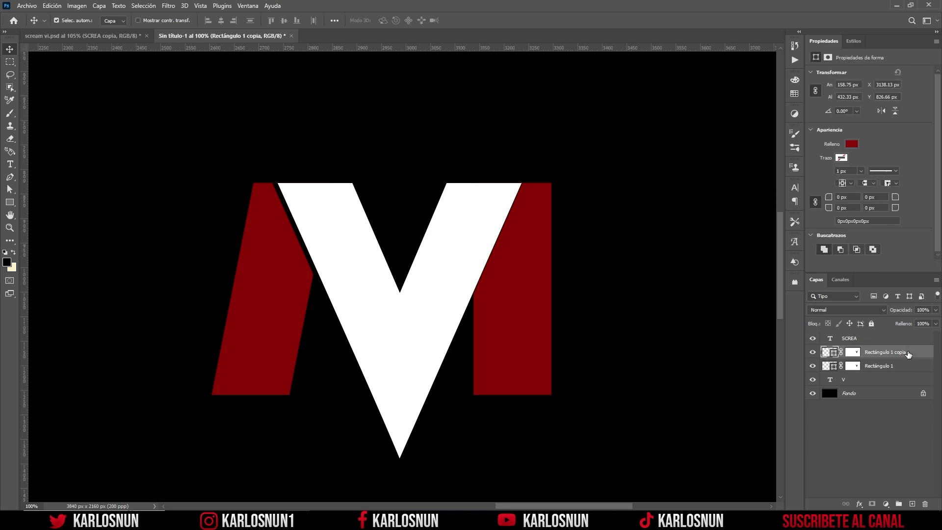
key(Right)
key(Right)
key(Right)
key(Right)
key(Right)
key(Right)
key(Right)
key(Right)
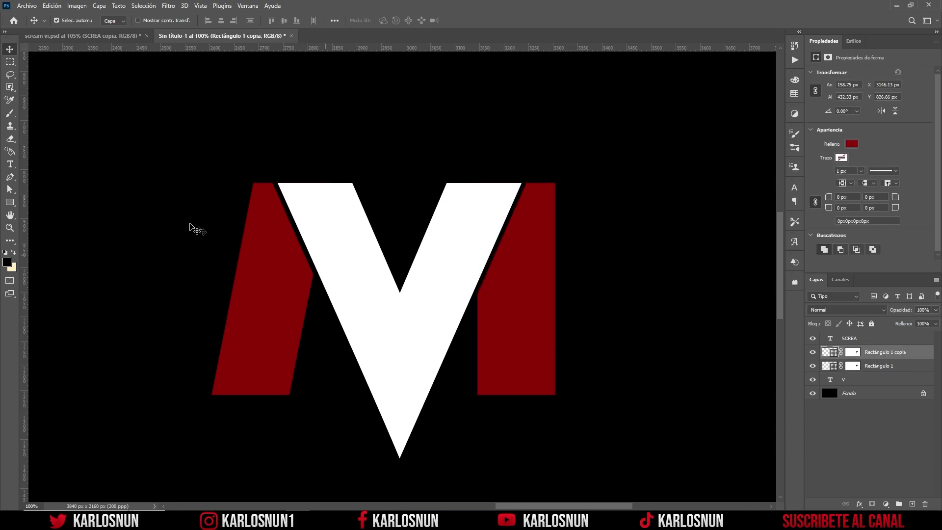
scroll(246, 248, up, 4)
scroll(290, 270, up, 1)
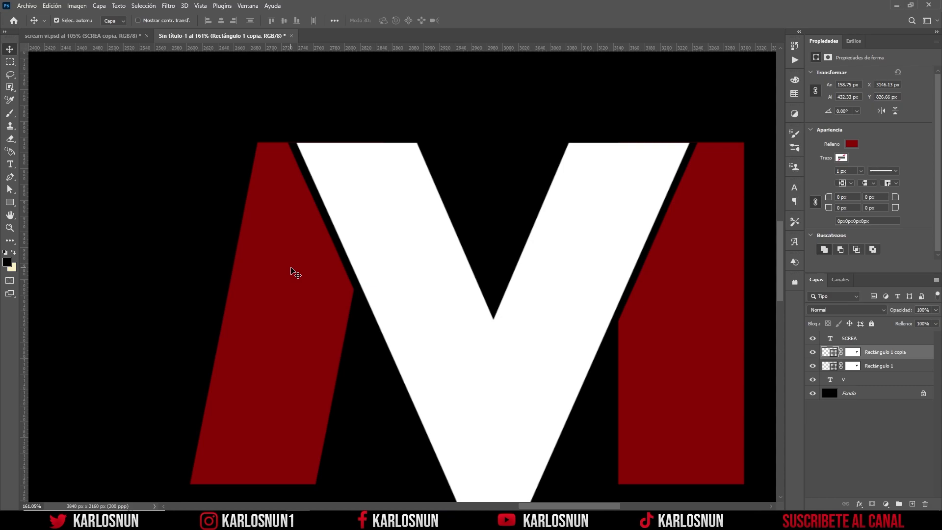
scroll(396, 254, down, 5)
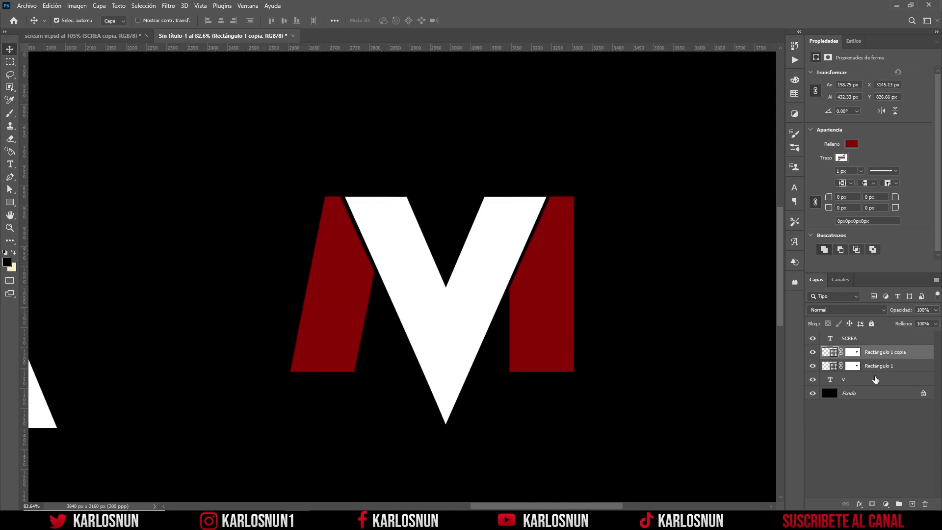
shift+click(871, 383)
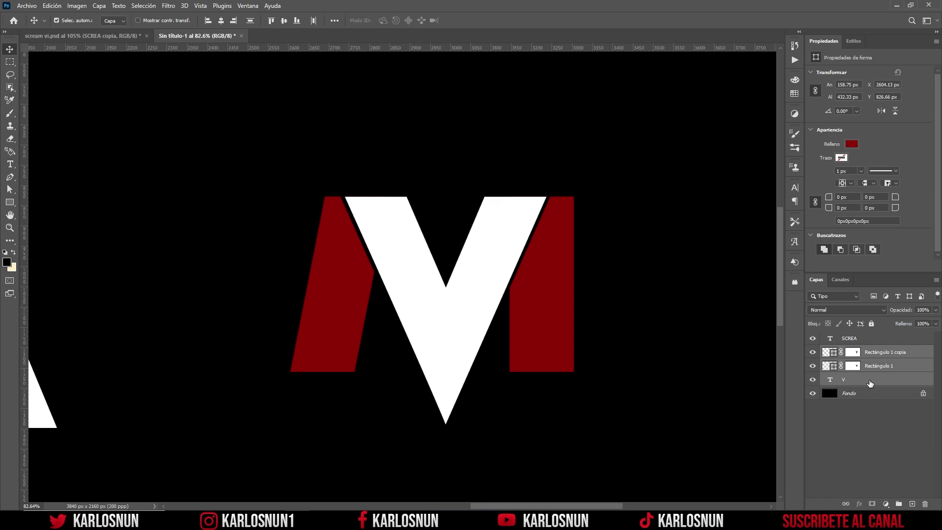
- Group the V and both red bars into a group named M
key(ctrl+g)
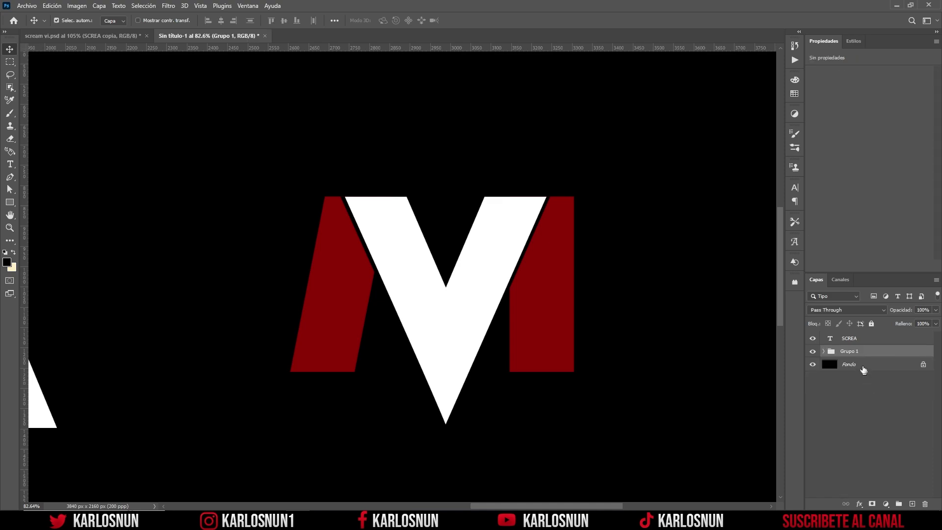
double_click(850, 352)
text(M)
key(Return)
- Drag the SCREA text beside the M so the canvas reads SCREAM
scroll(579, 396, down, 3)
scroll(579, 395, down, 2)
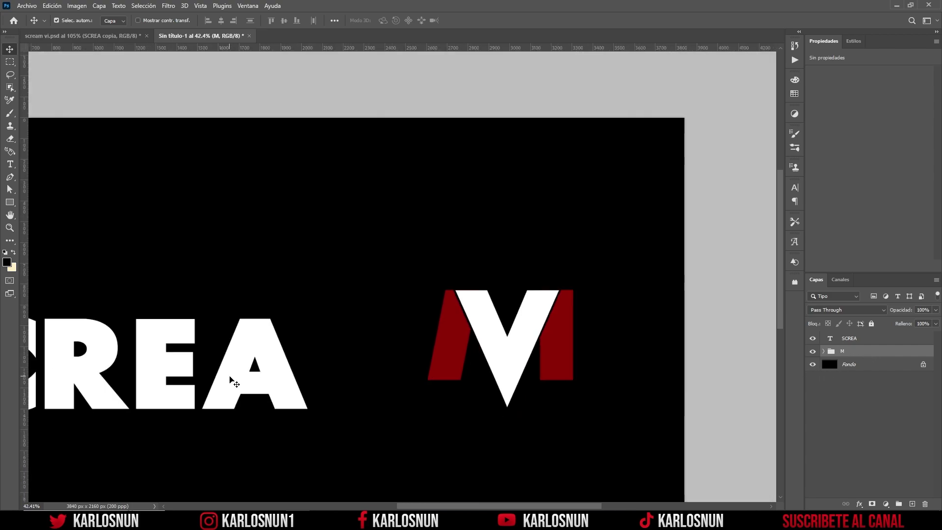
drag(230, 384, 304, 344)
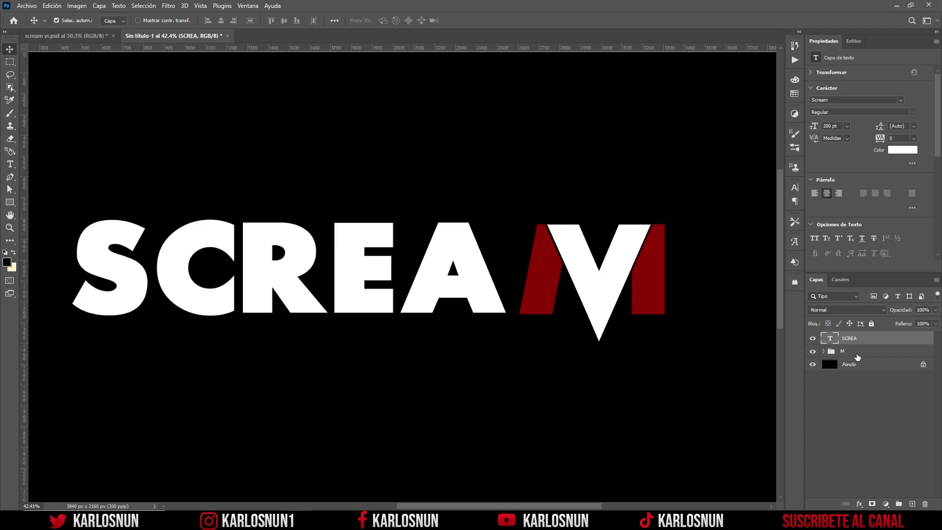
click(857, 354)
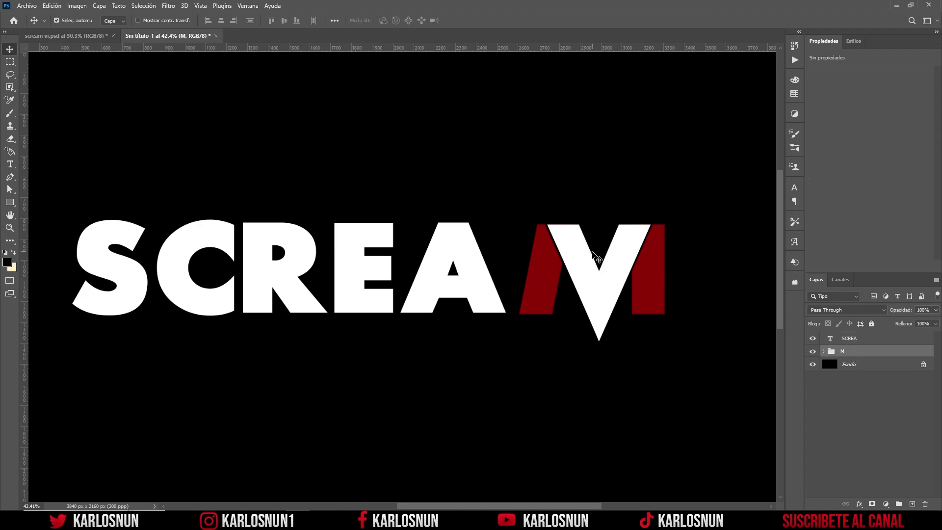
scroll(594, 258, up, 2)
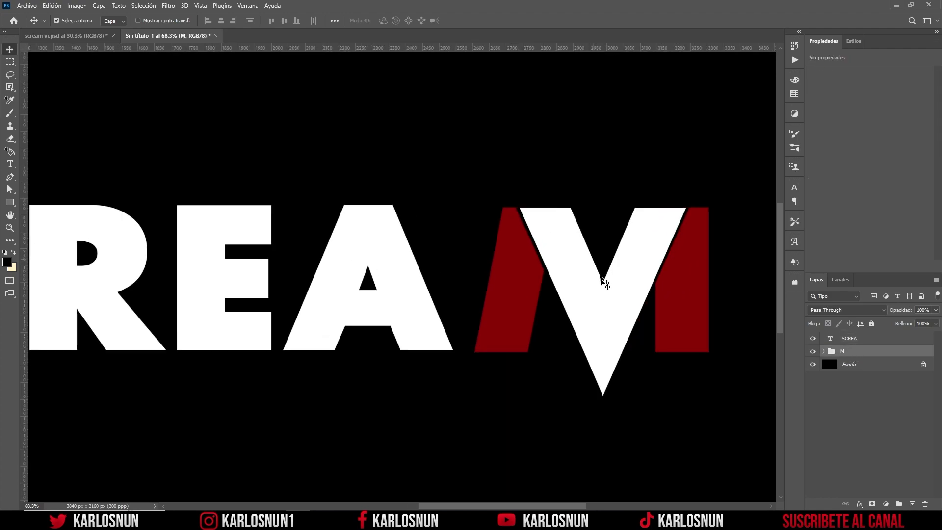
- Transform the M group to about 95% width
key(ctrl+t)
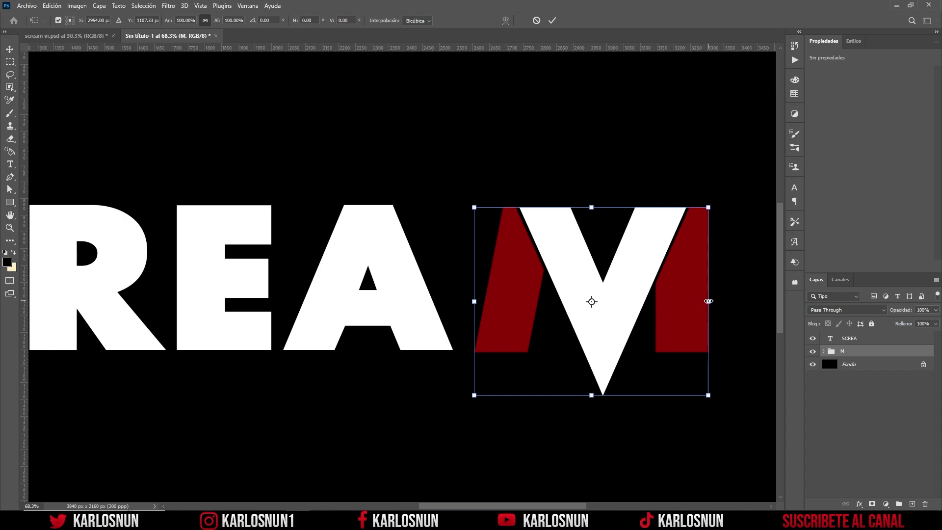
drag(709, 301, 695, 301)
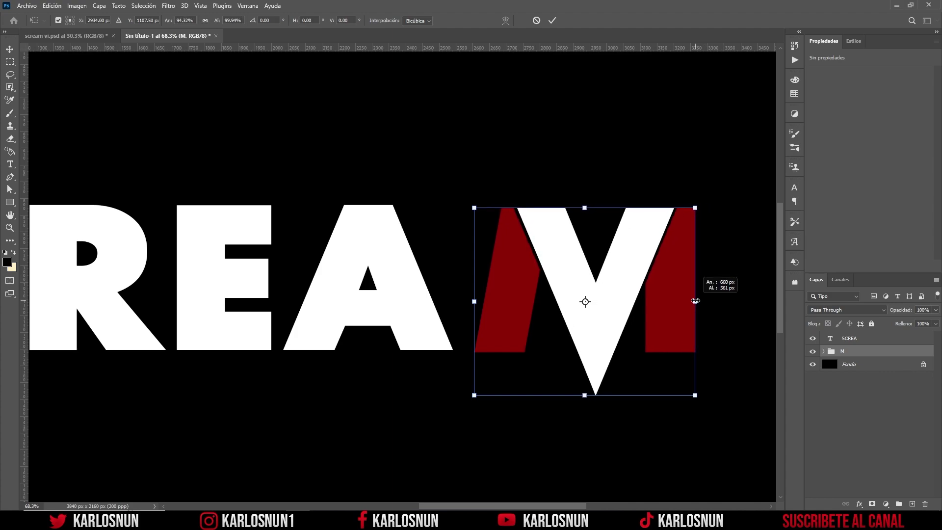
click(553, 20)
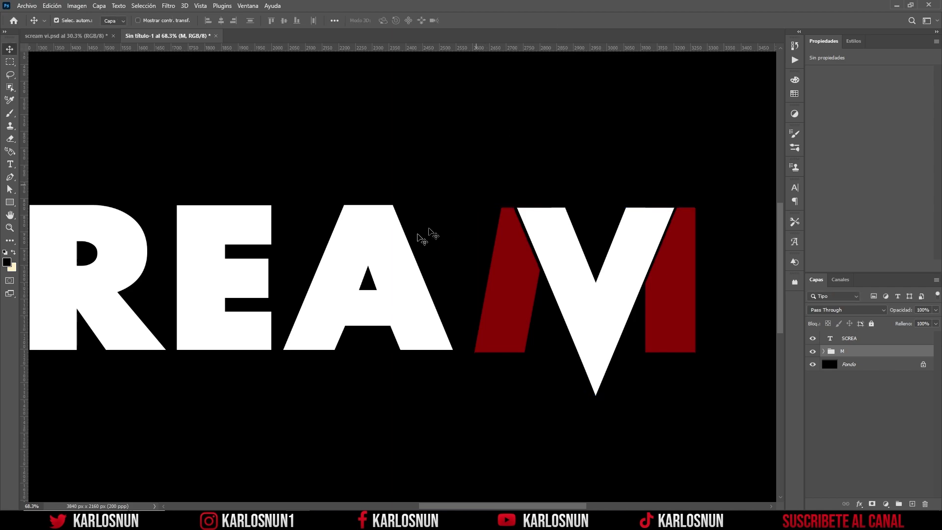
- Nudge the SCREA text slightly right and compare against the finished Scream poster
scroll(423, 238, down, 2)
scroll(378, 257, down, 1)
click(265, 267)
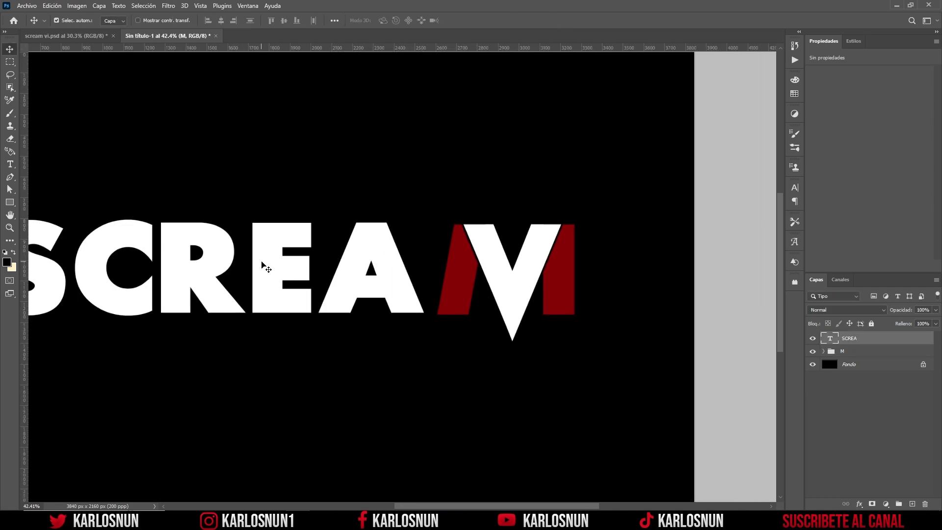
key(shift+Right)
key(shift+Right)
key(shift+Right)
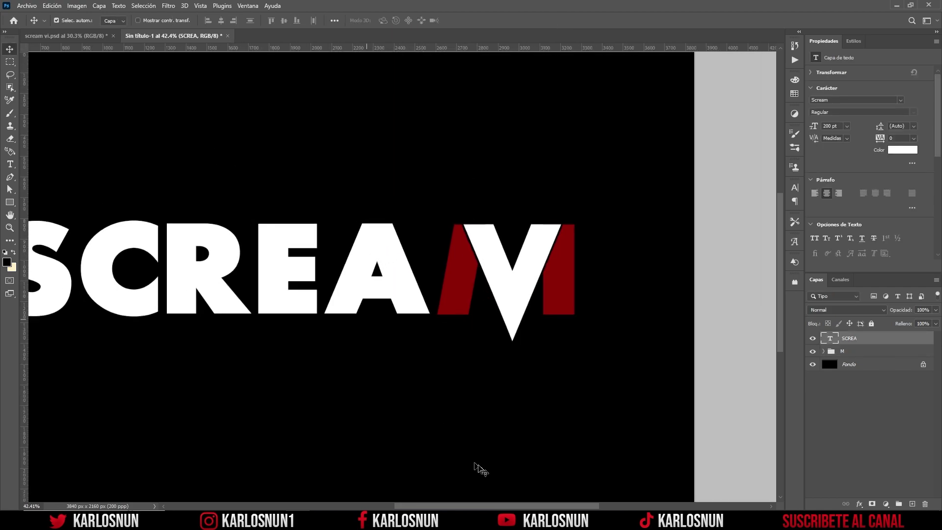
drag(530, 506, 488, 506)
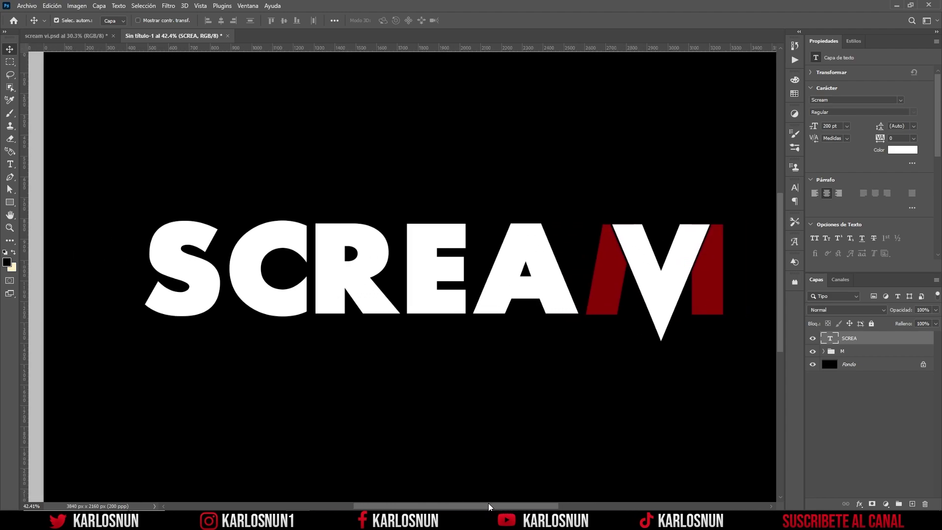
click(94, 35)
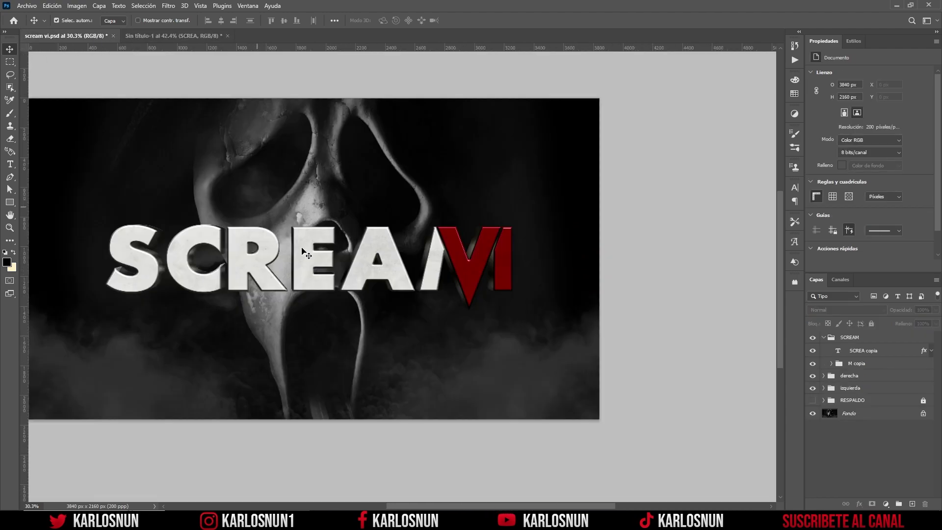
click(202, 36)
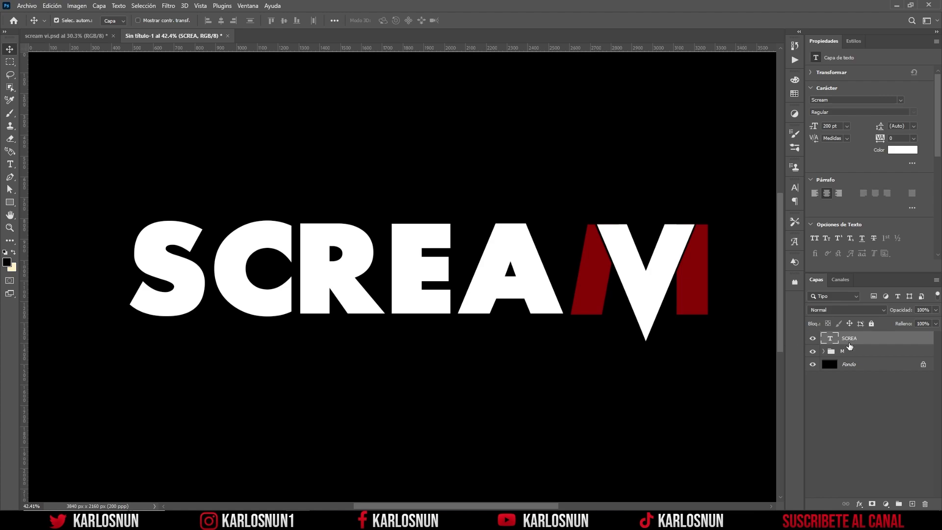
- Import the SCREAM VI .asl styles file into the Estilos panel and expand its group
click(854, 41)
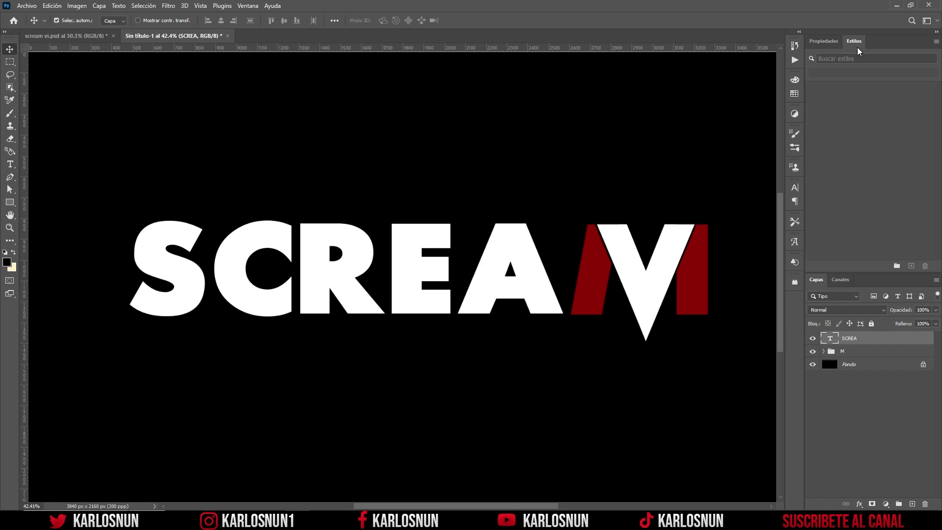
click(248, 5)
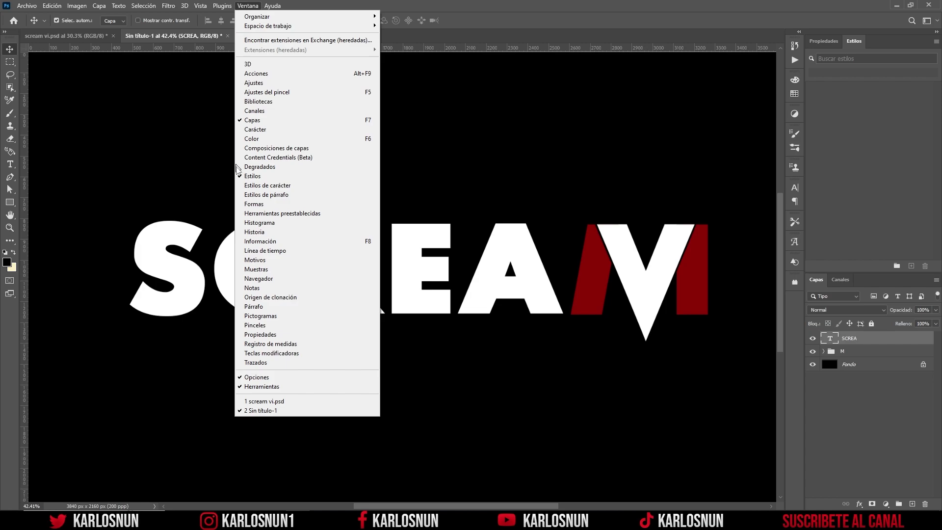
click(633, 4)
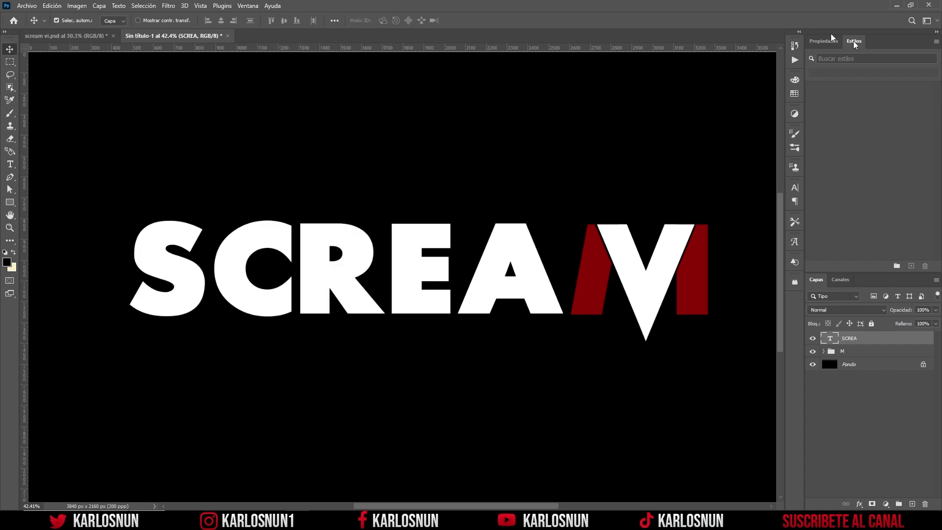
click(937, 41)
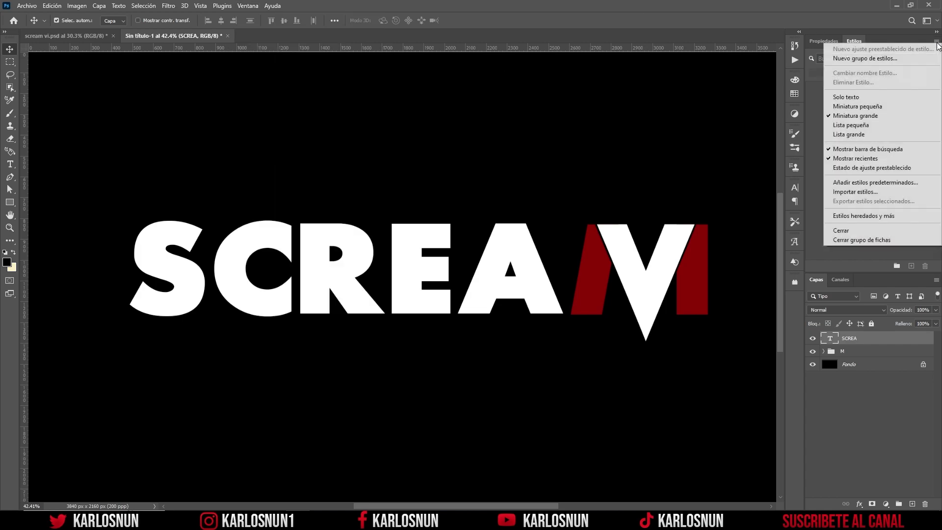
click(862, 192)
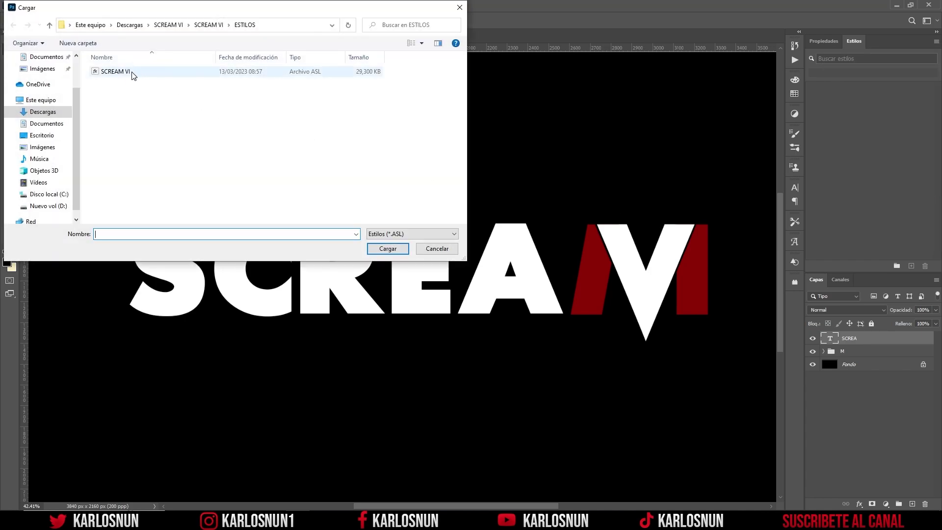
click(132, 74)
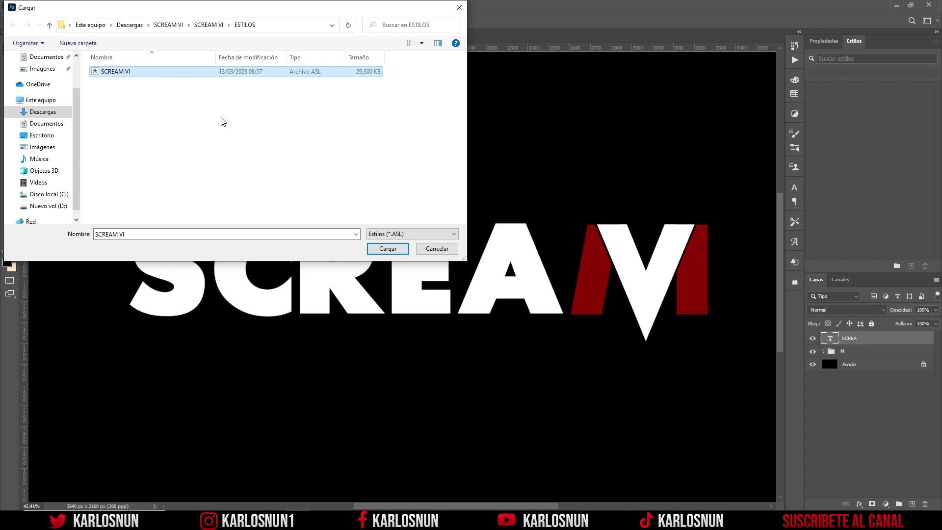
click(395, 249)
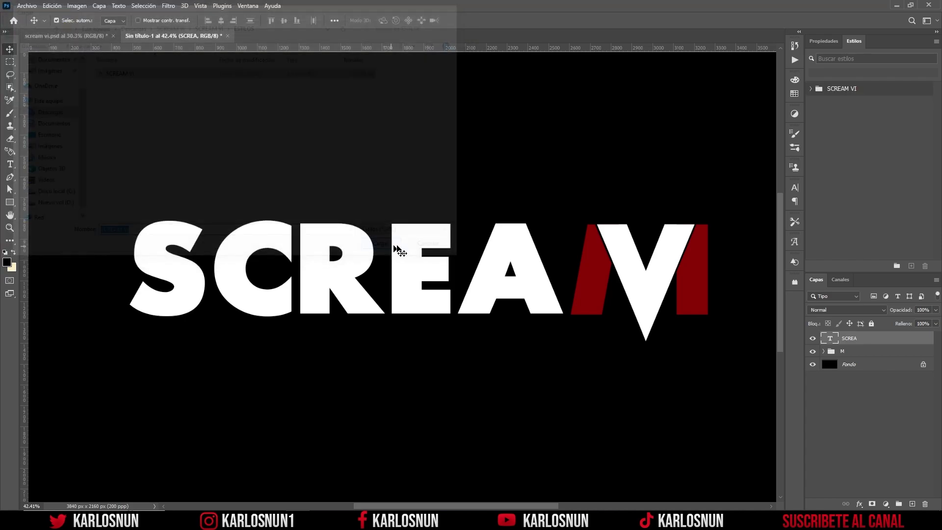
click(812, 89)
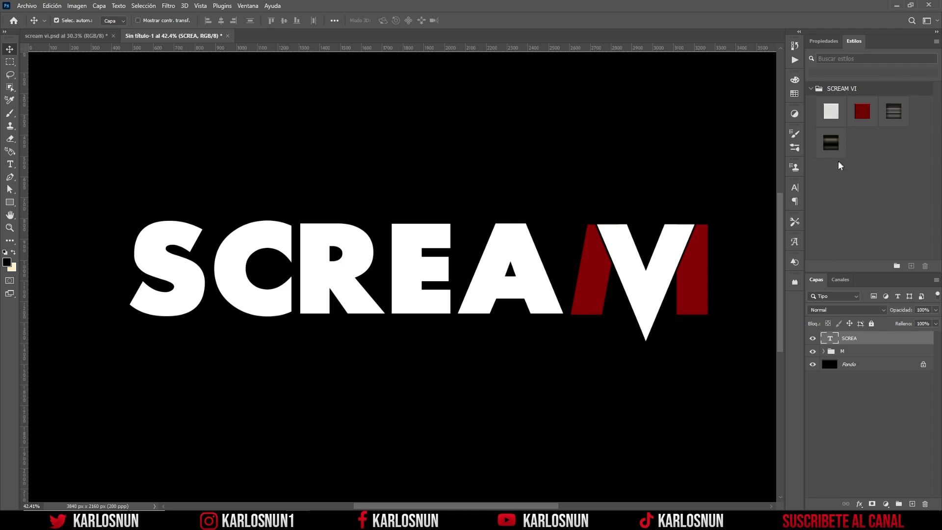
- Compare the working SCREAM document against the finished poster twice
click(99, 42)
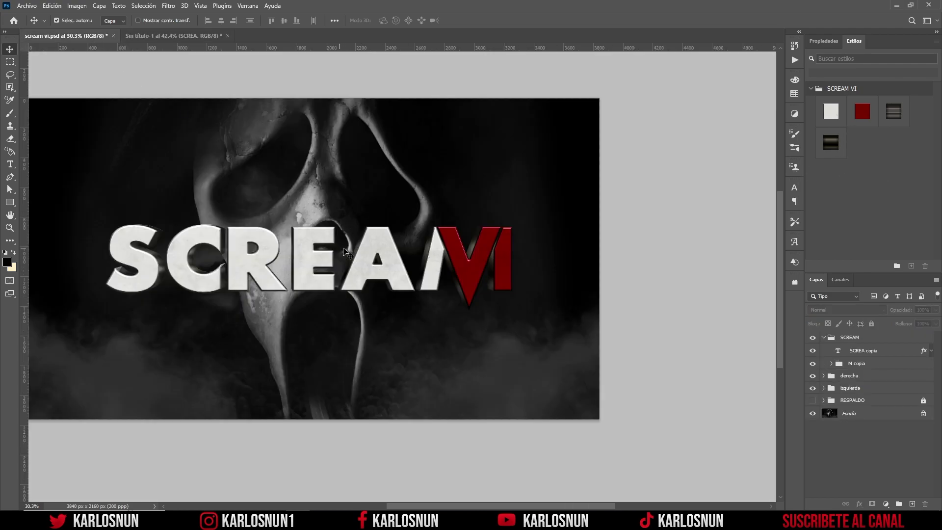
click(197, 36)
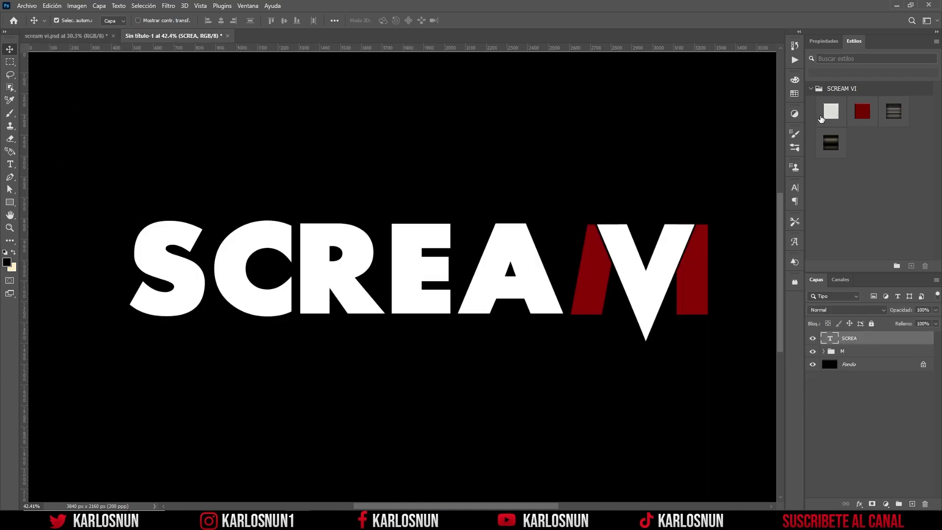
click(93, 37)
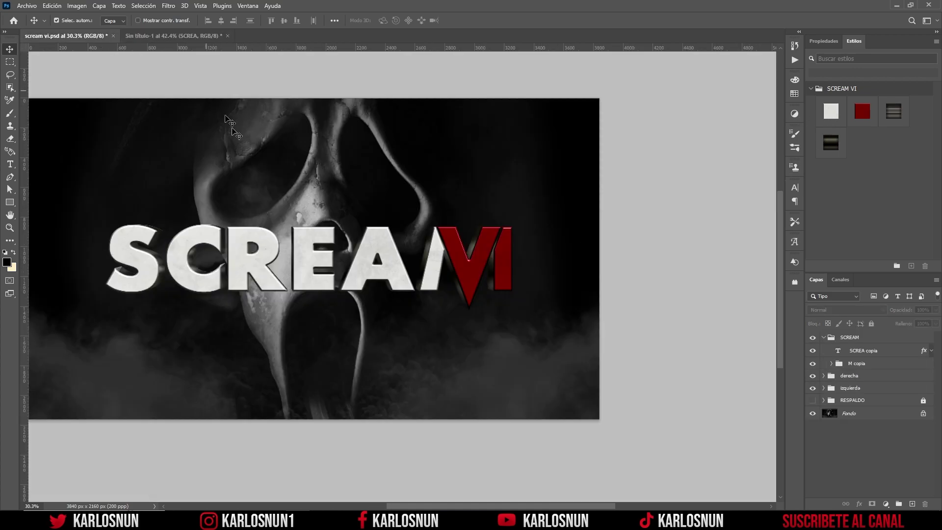
click(166, 37)
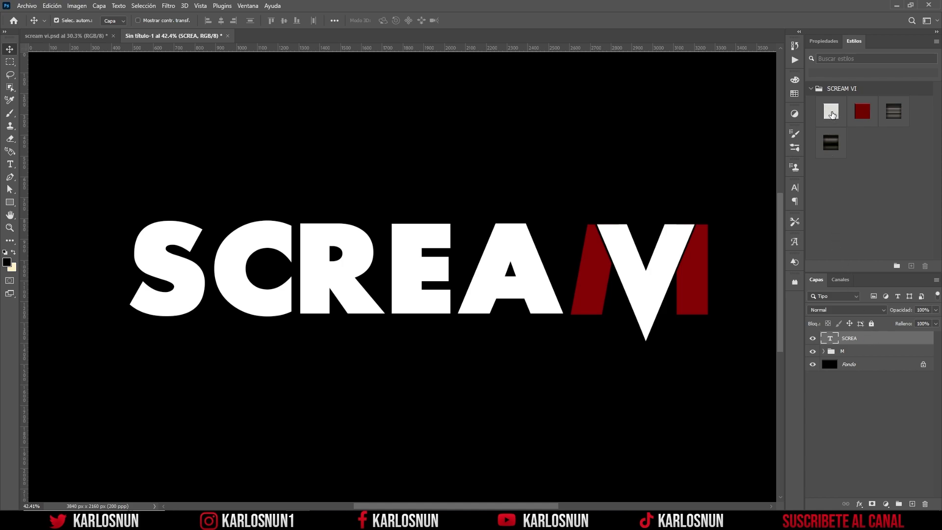
click(832, 115)
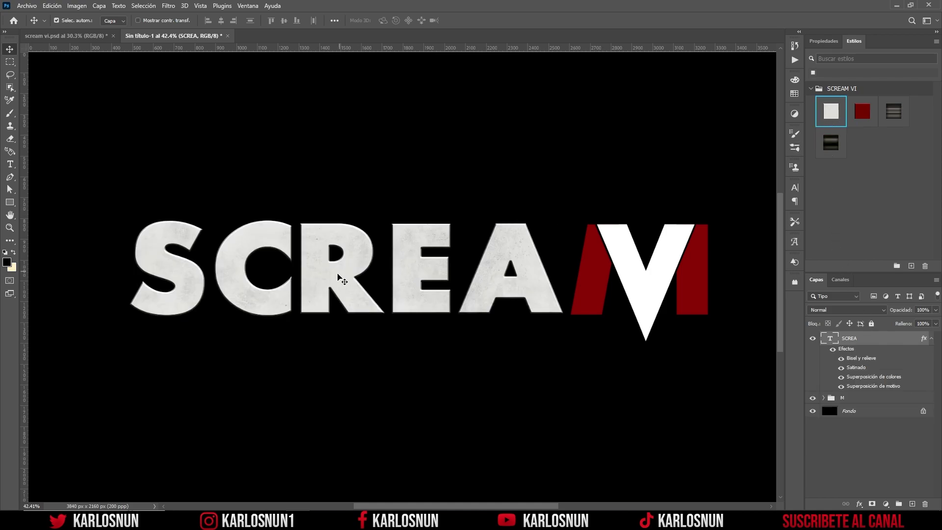
scroll(339, 278, up, 3)
scroll(342, 280, up, 2)
scroll(342, 280, up, 1)
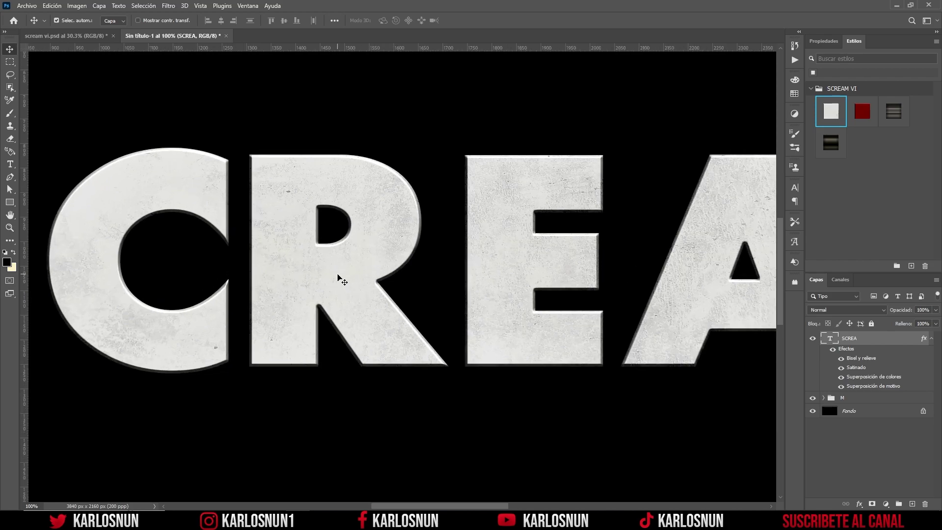
scroll(342, 280, down, 1)
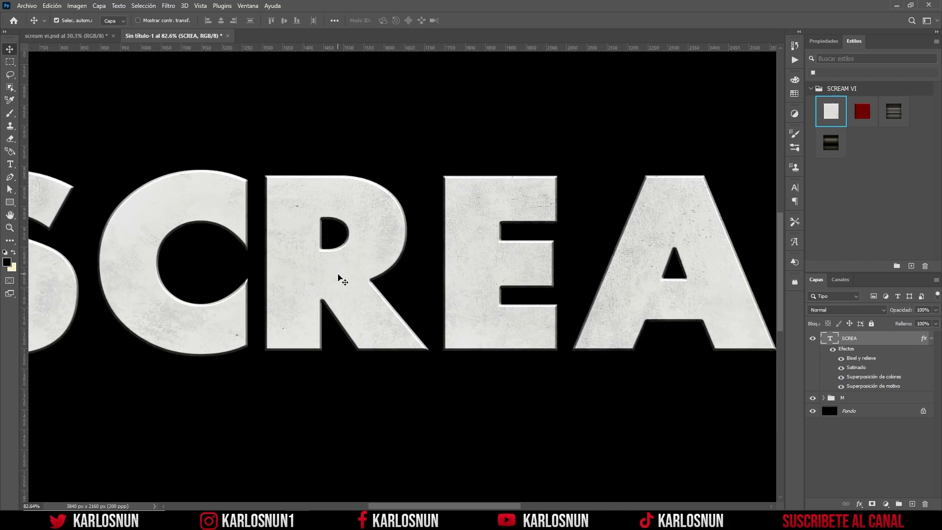
right_click(873, 343)
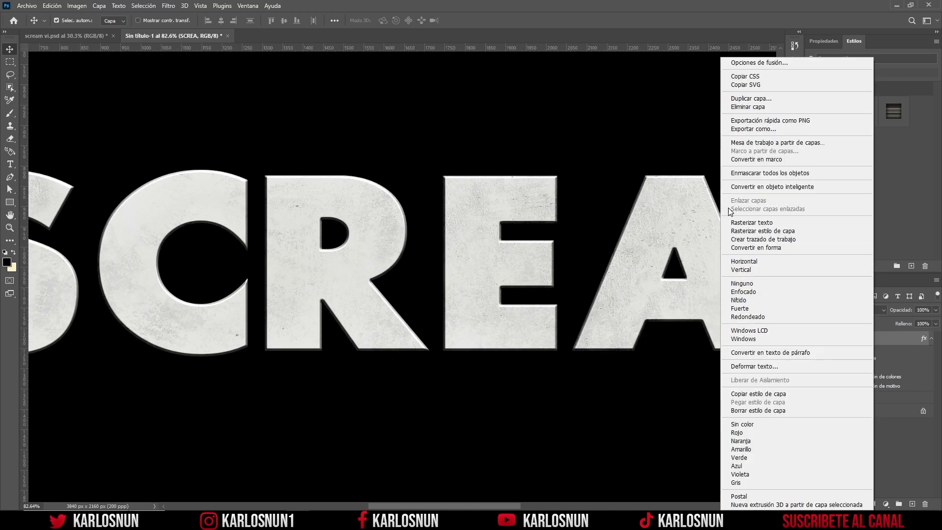
click(746, 63)
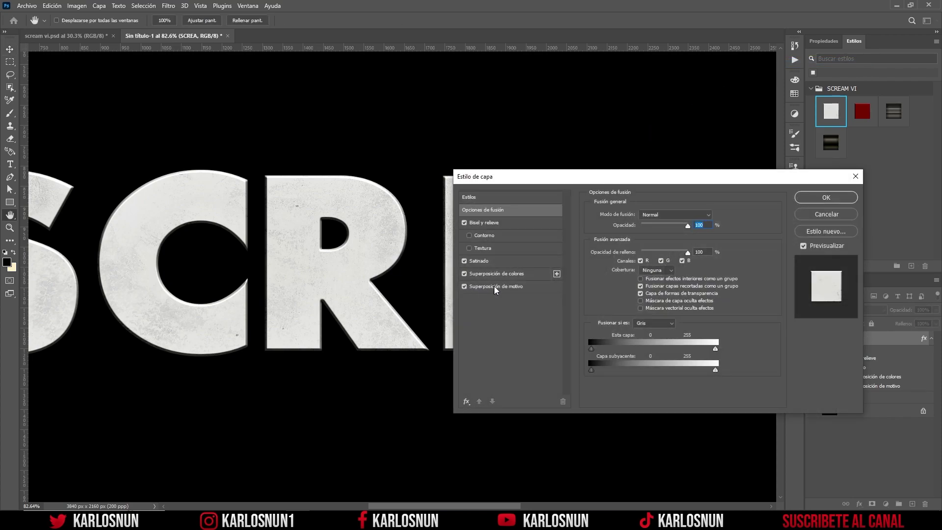
click(495, 287)
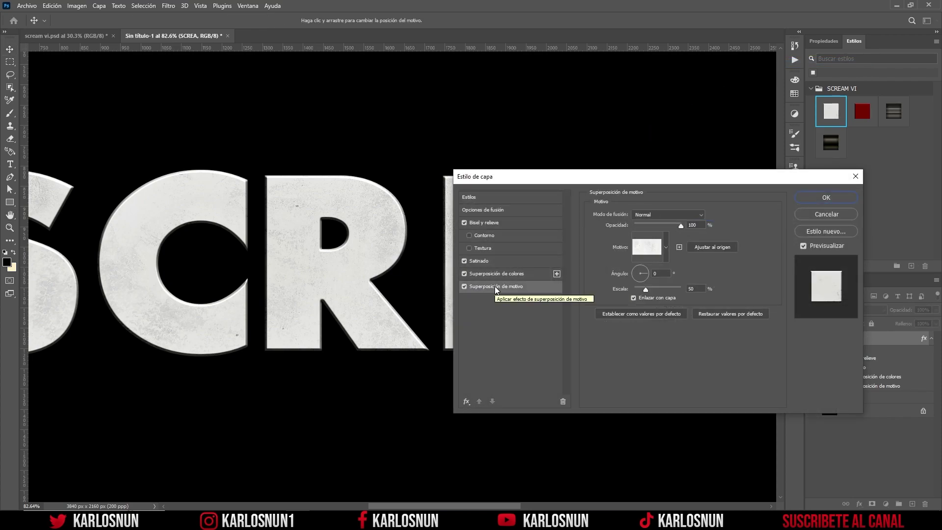
click(508, 276)
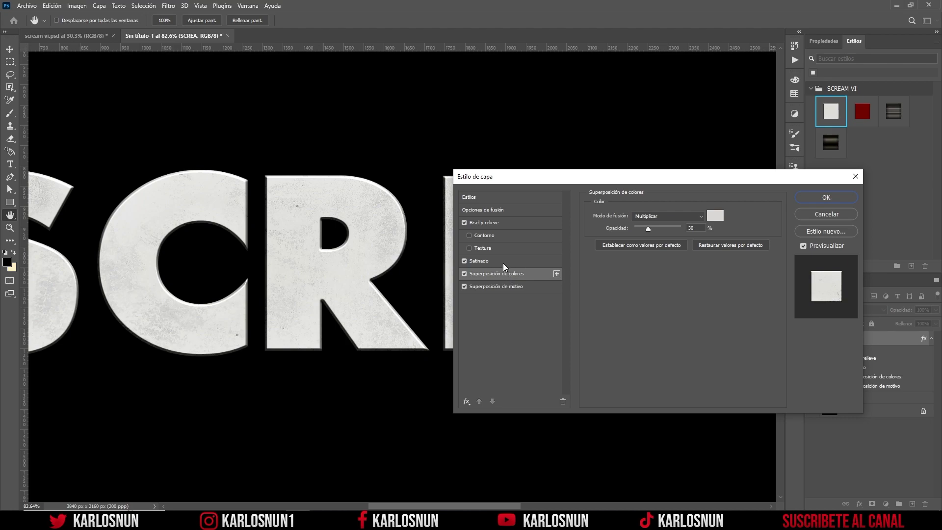
click(504, 263)
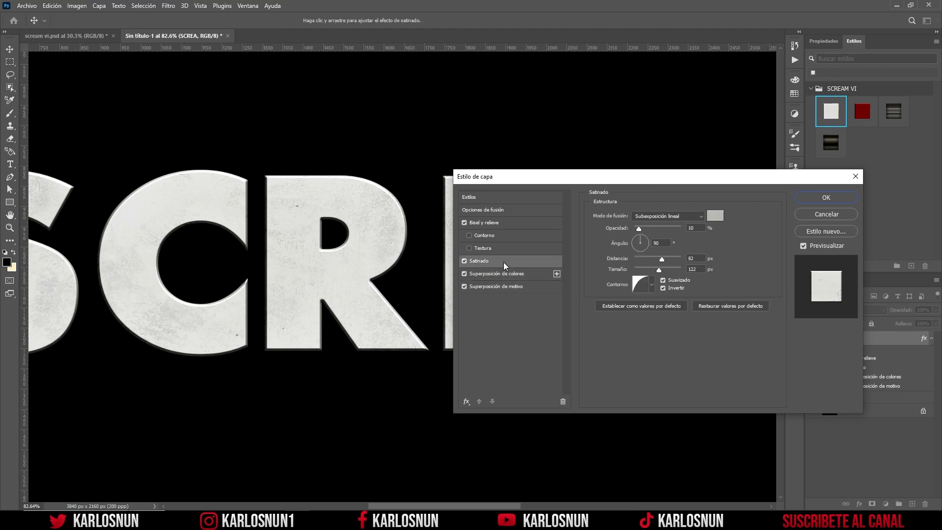
click(505, 222)
click(810, 197)
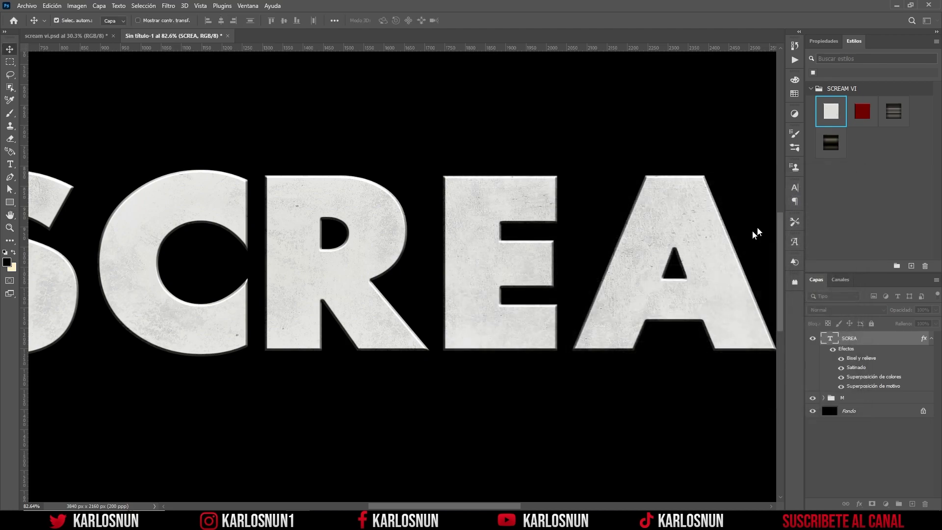
- Expand the M group's layers and check the finished poster for reference
click(842, 400)
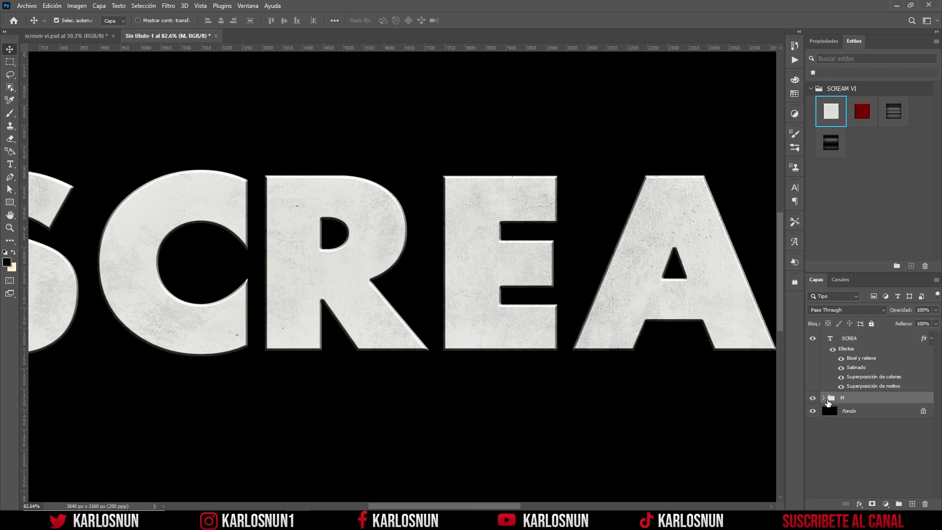
drag(493, 507, 580, 508)
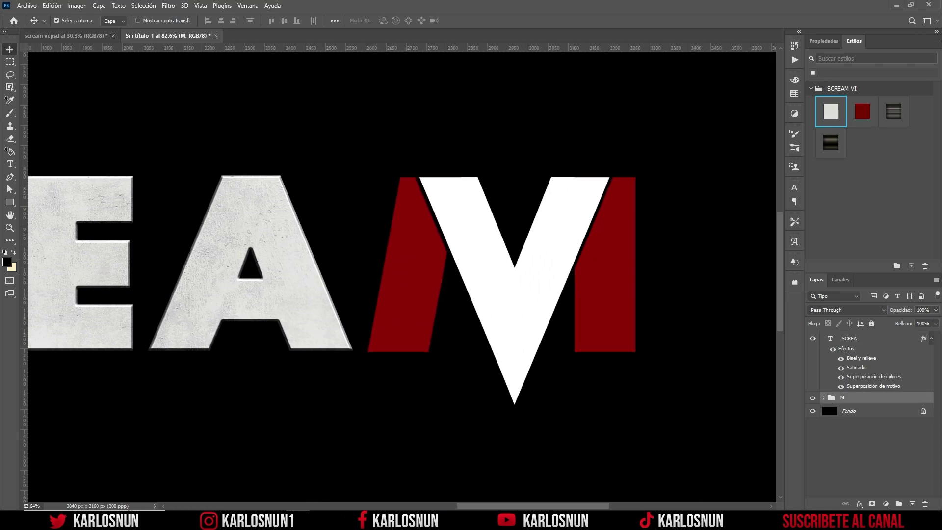
click(825, 399)
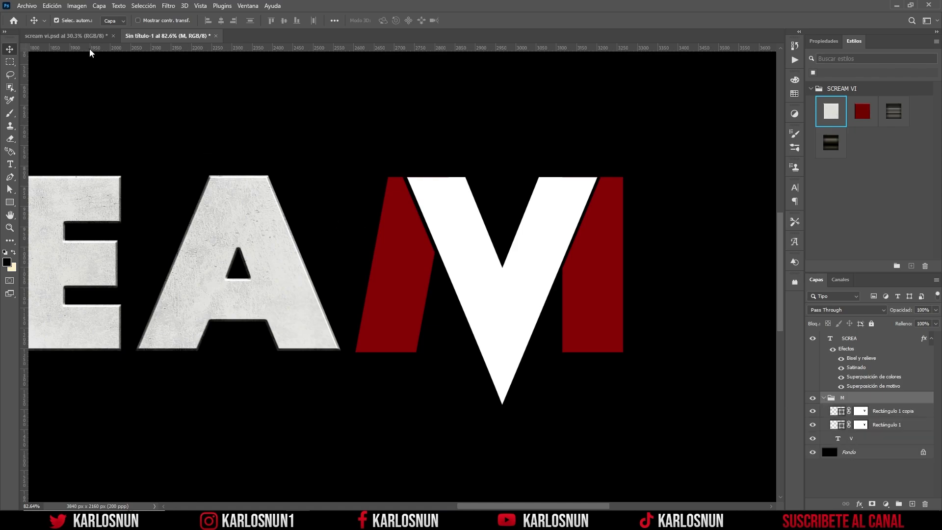
click(68, 36)
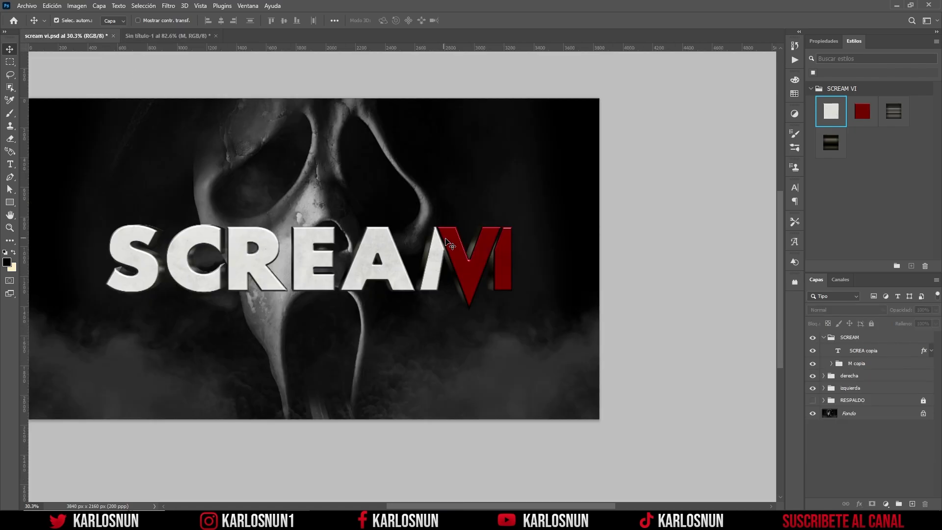
click(167, 36)
- Give the V text layer the red SCREAM VI style with Superposición de colores enabled
click(866, 440)
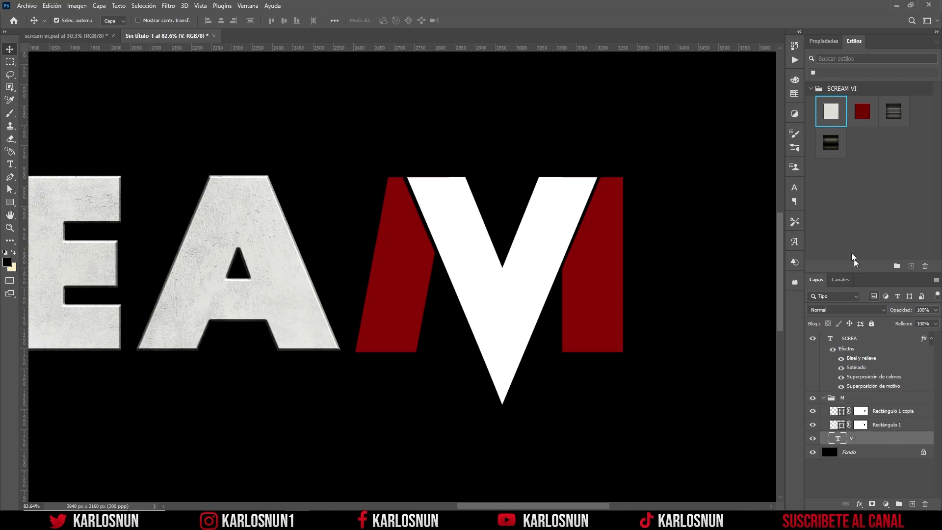
click(860, 114)
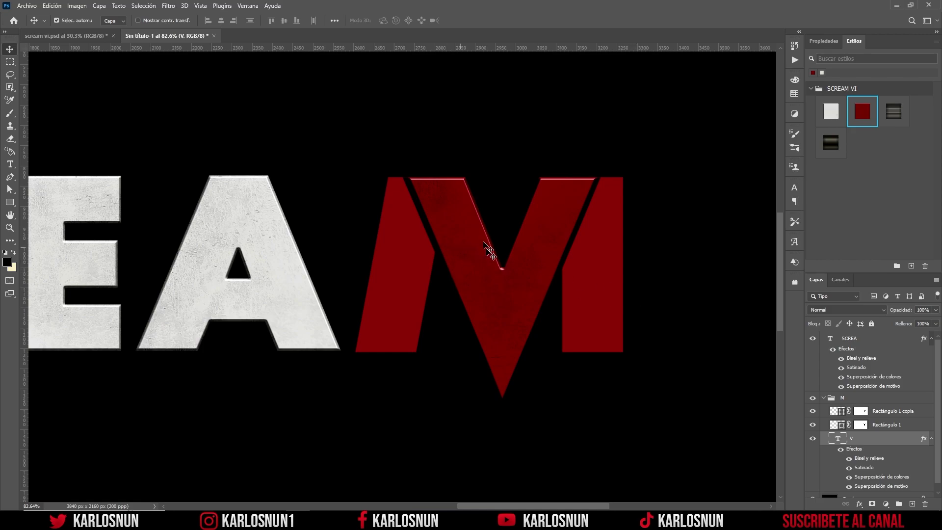
right_click(870, 442)
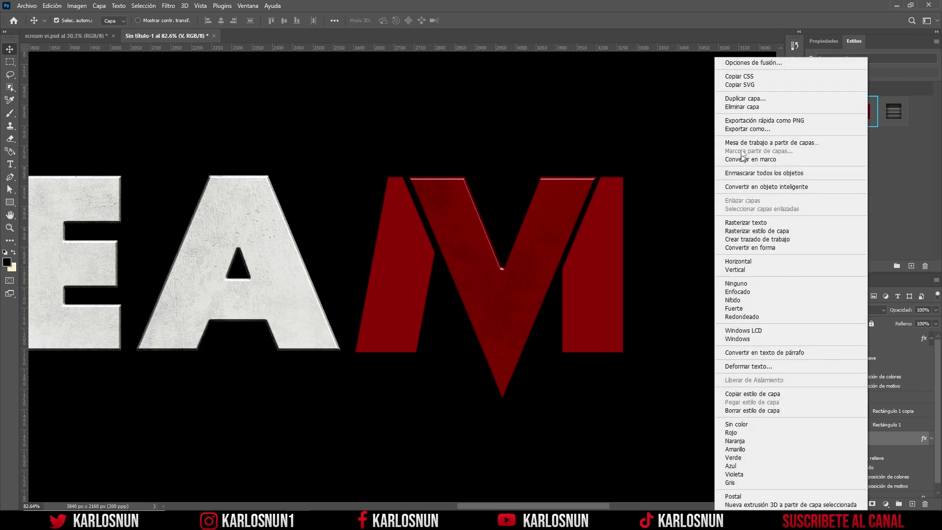
click(751, 62)
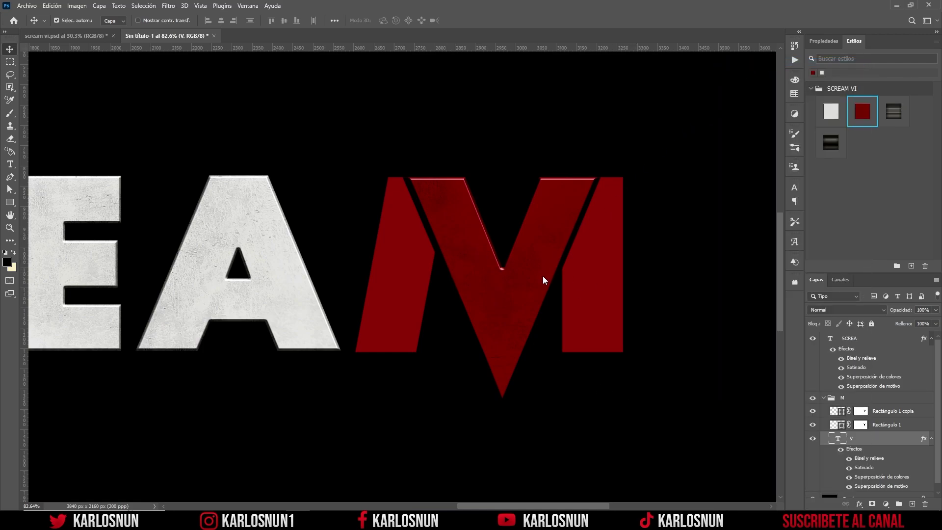
click(511, 278)
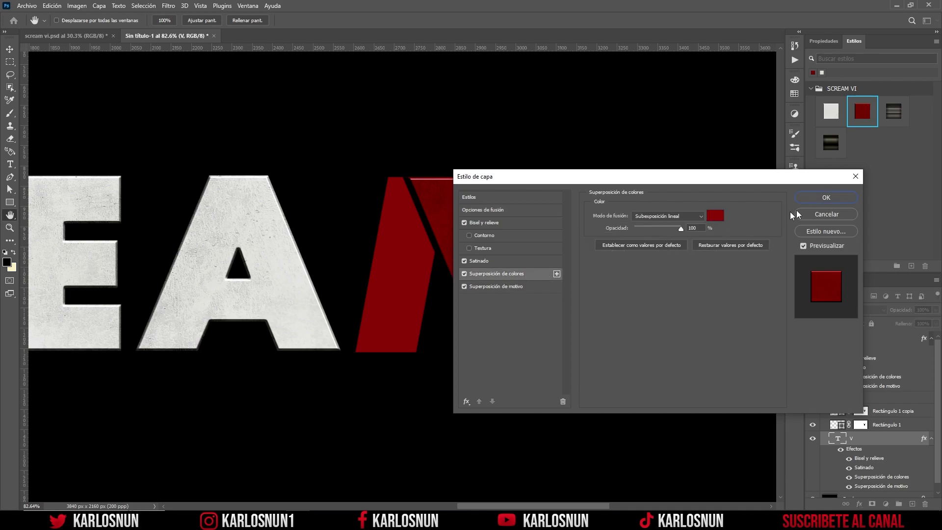
click(828, 199)
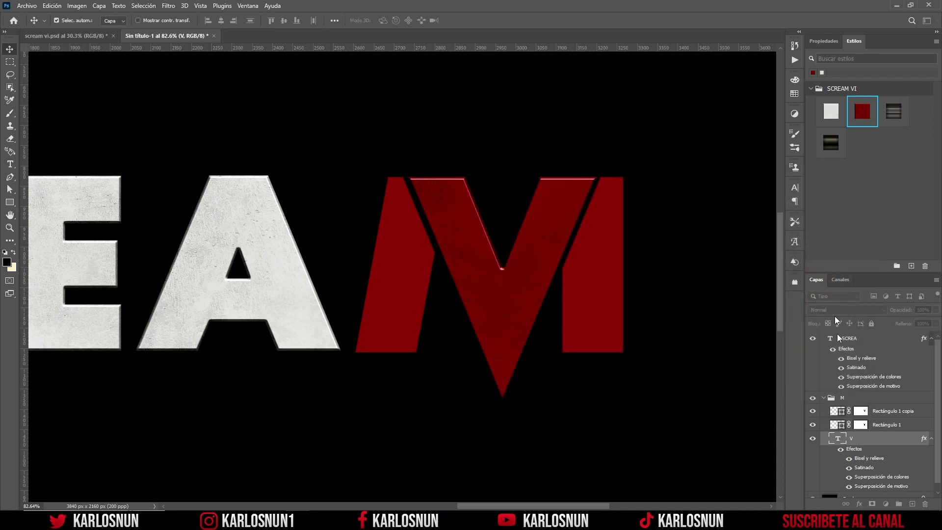
click(931, 440)
click(910, 426)
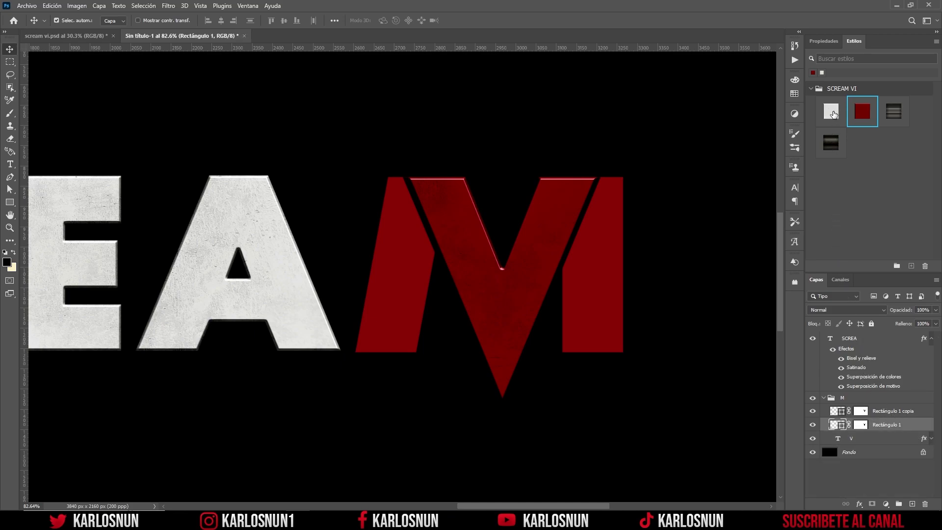
- Apply the white textured style to Rectángulo 1 and the red style to Rectángulo 1 copia
click(832, 112)
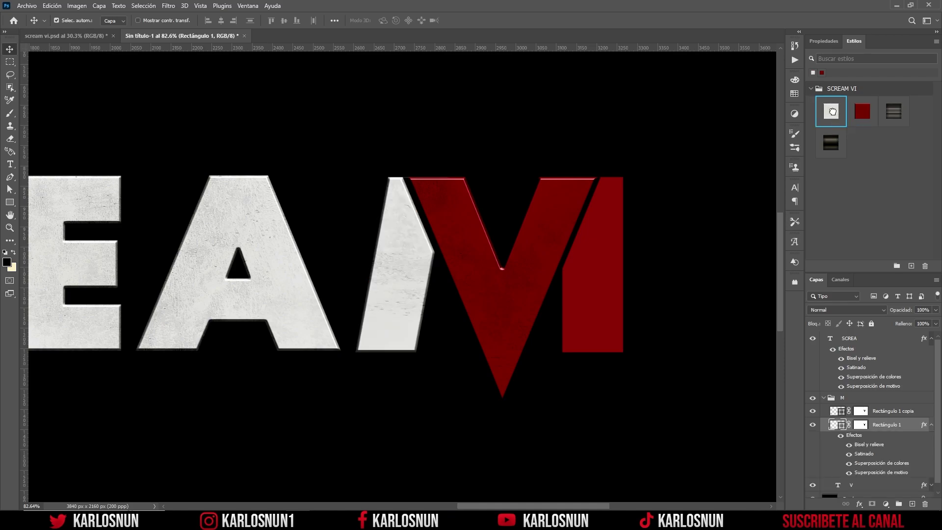
click(912, 413)
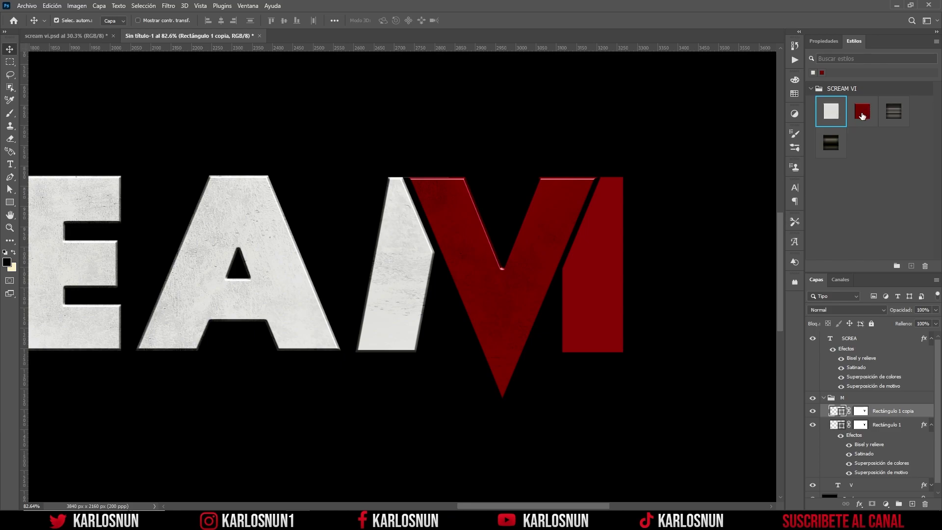
click(862, 114)
scroll(249, 211, down, 2)
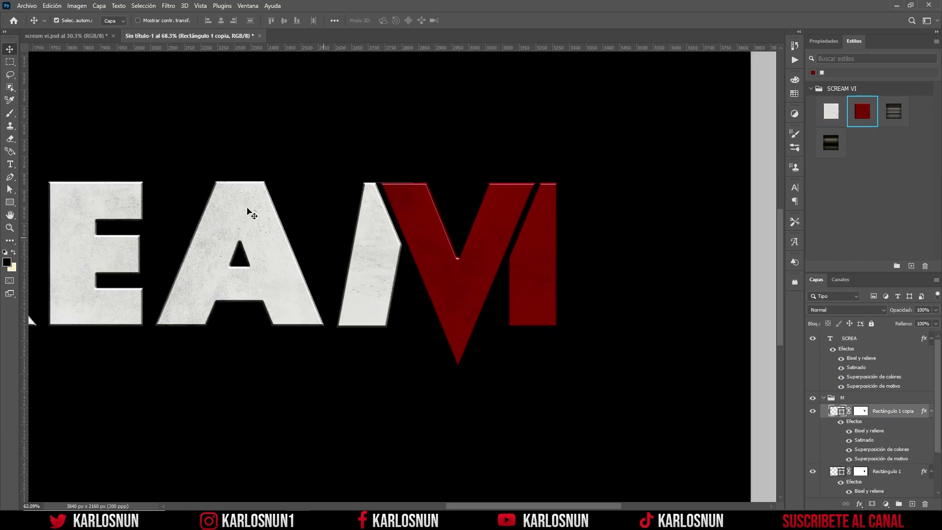
scroll(326, 301, down, 2)
drag(512, 508, 444, 507)
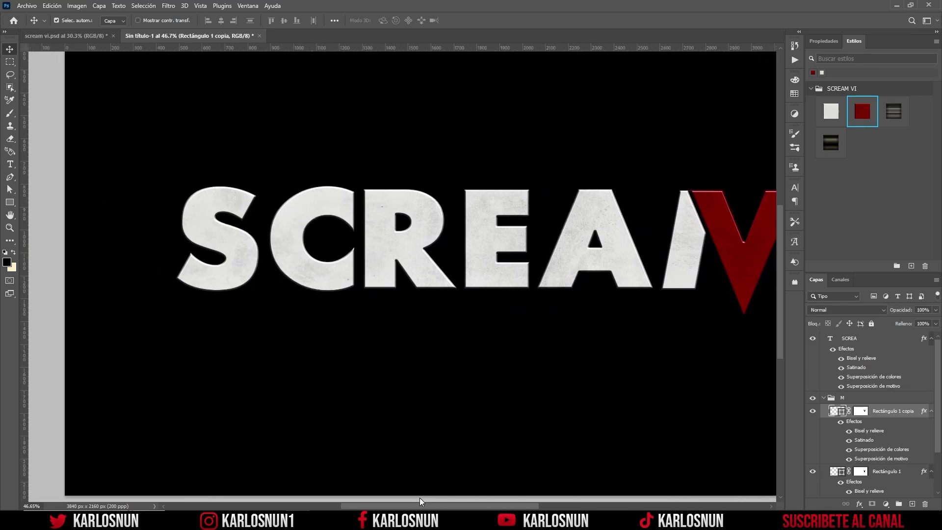
- Compare with the finished poster, collapse the effects lists, and select SCREA plus the M group
click(95, 36)
click(138, 38)
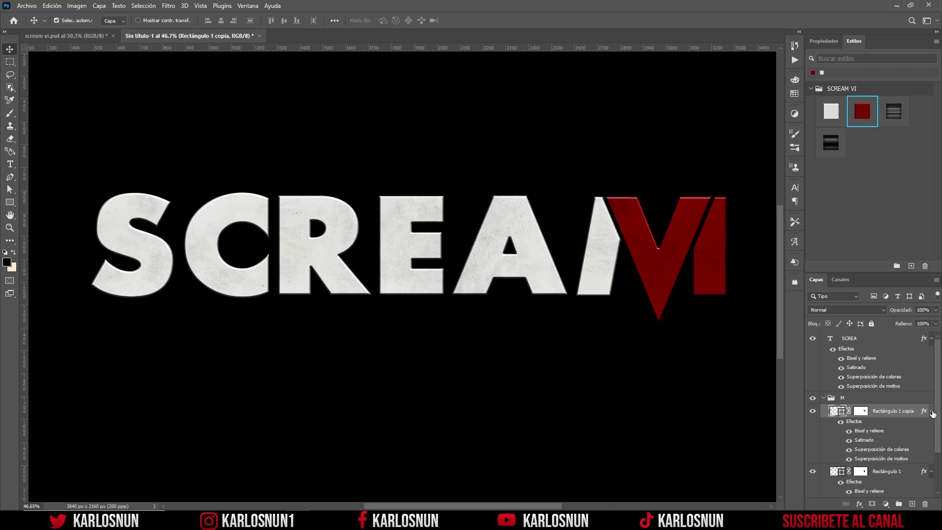
click(932, 411)
click(931, 425)
click(932, 338)
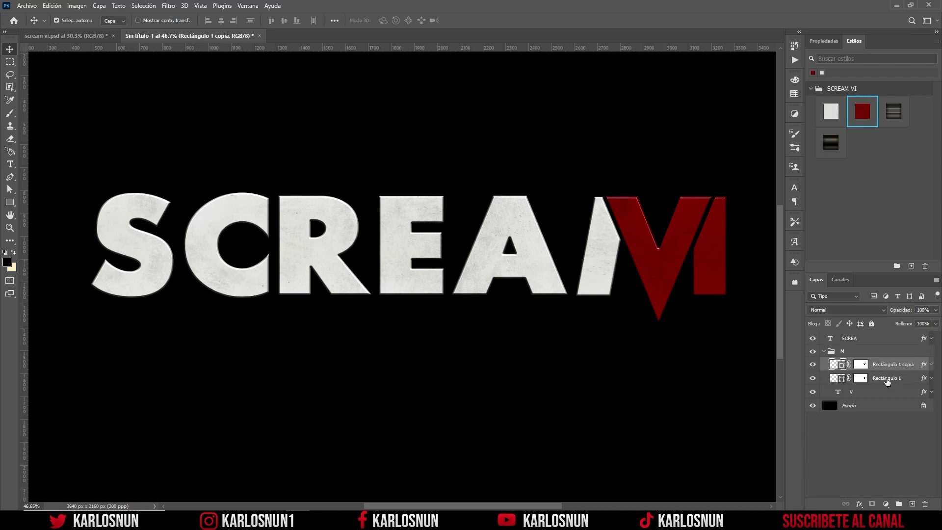
click(879, 339)
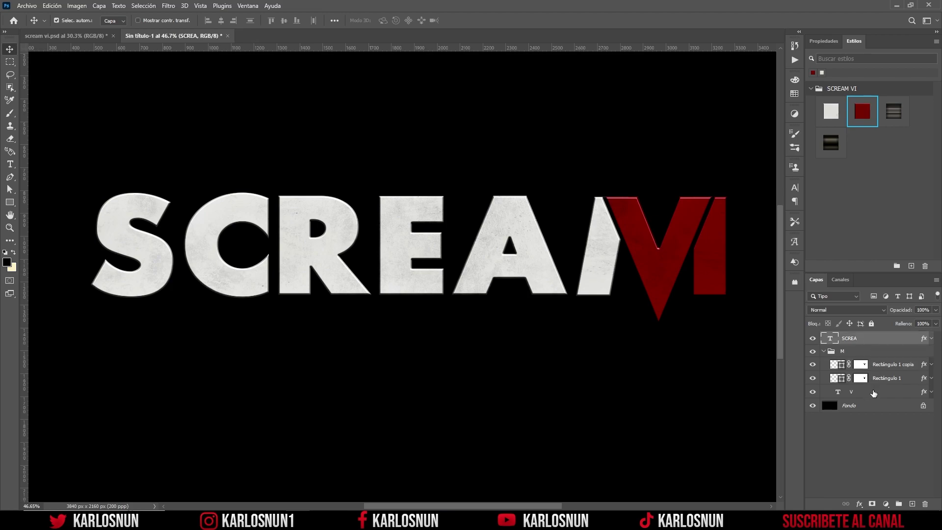
shift+click(870, 395)
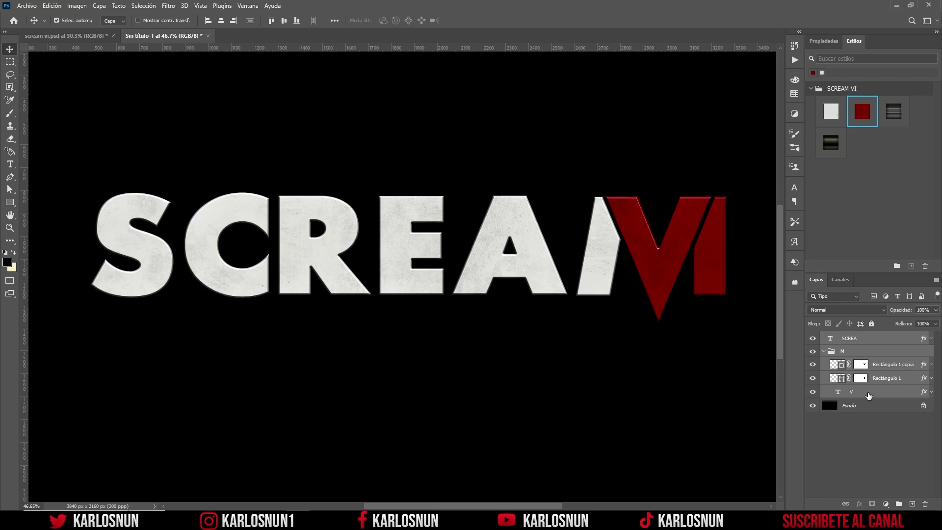
- Group the extruded title layers and duplicate the group
key(ctrl+g)
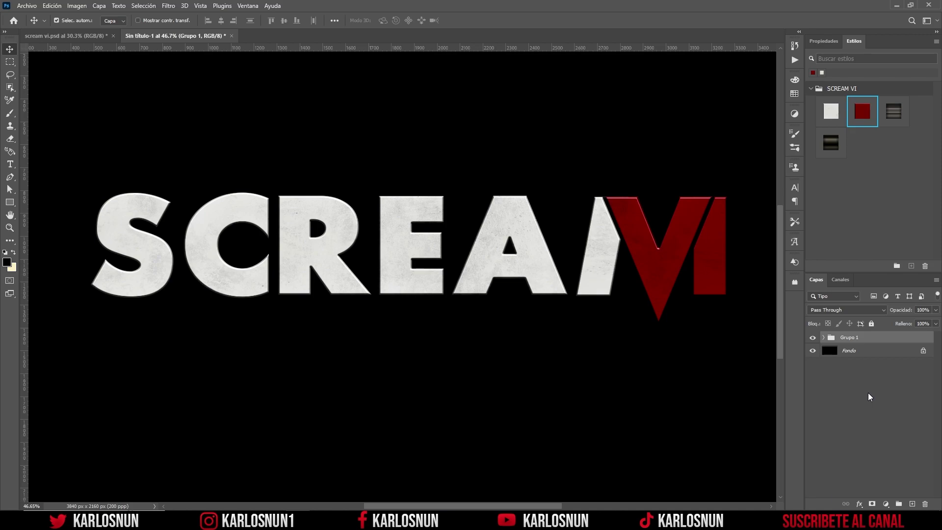
key(ctrl+j)
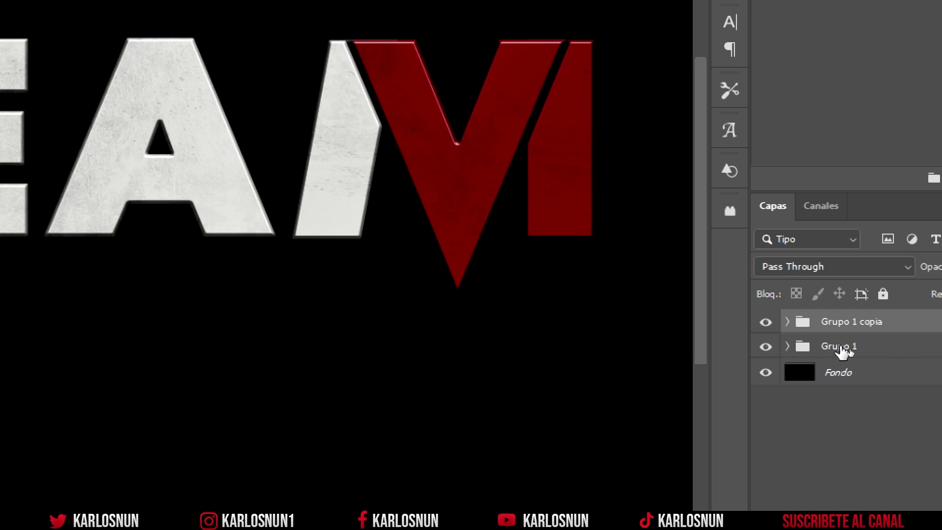
click(841, 348)
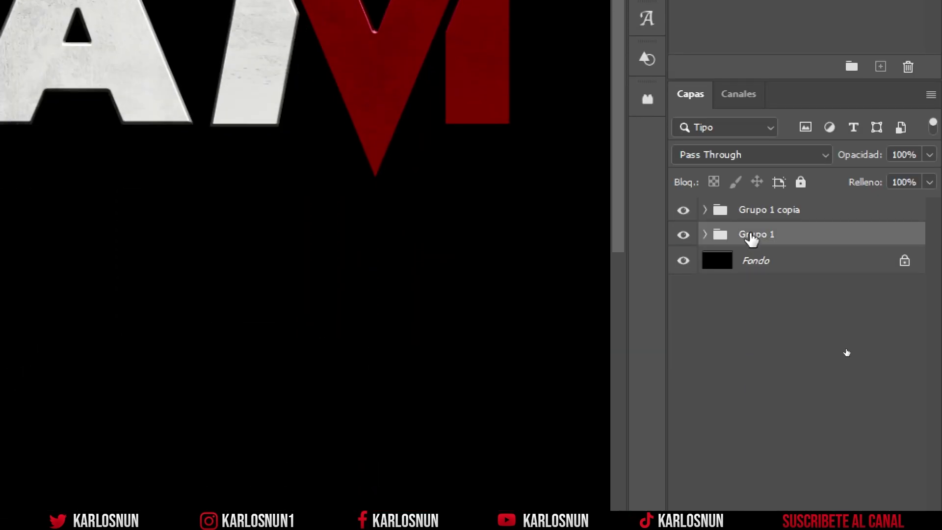
- Rename the original group 3D and the copy TEXTO
double_click(754, 234)
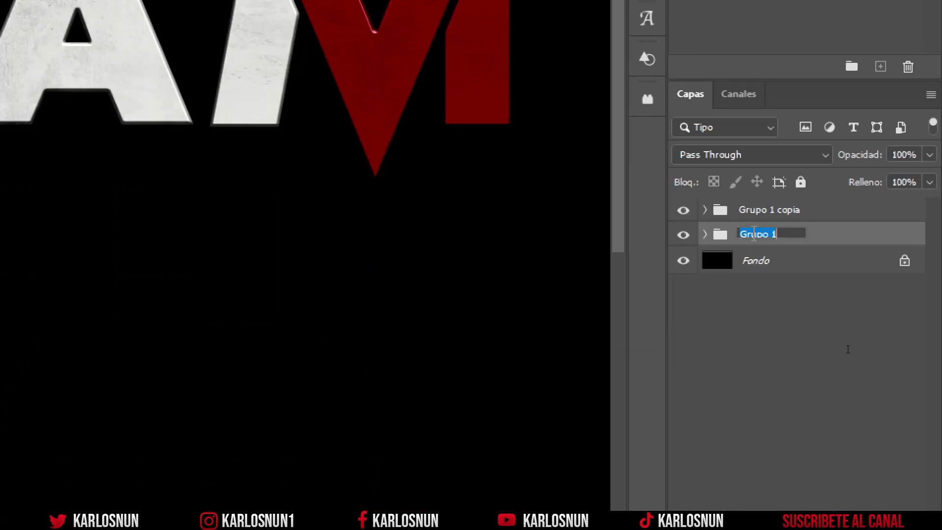
text(3D)
click(792, 252)
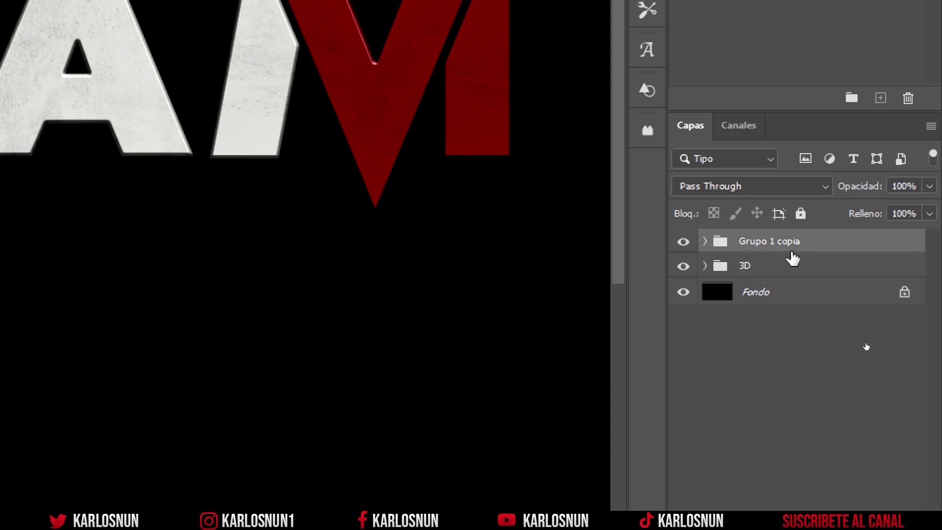
double_click(762, 241)
text(TEXTO)
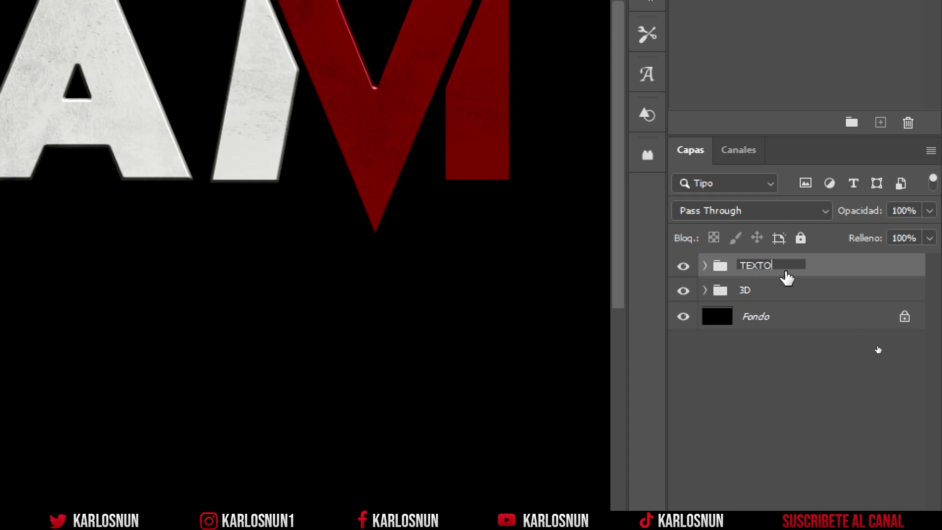
click(846, 276)
click(797, 301)
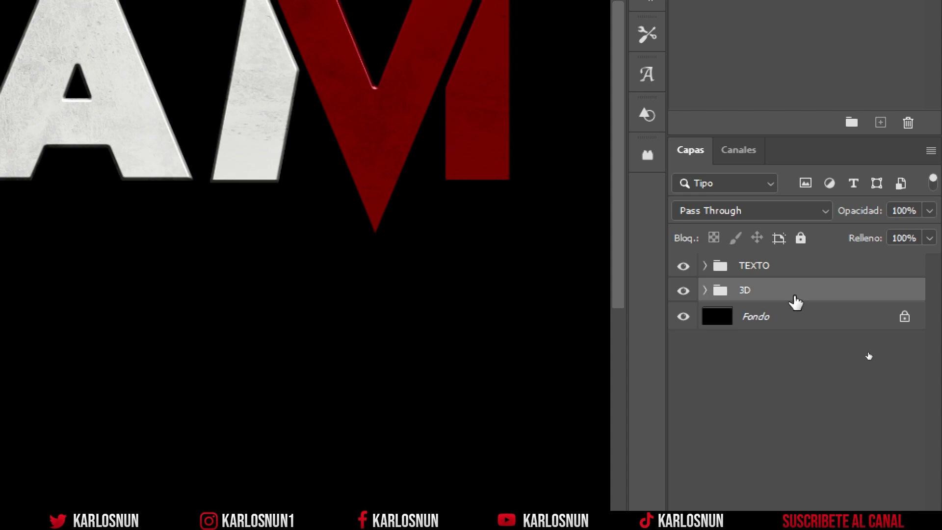
- Convert the 3D group into a smart object, after checking the extruded letters in scream vi.psd
right_click(810, 301)
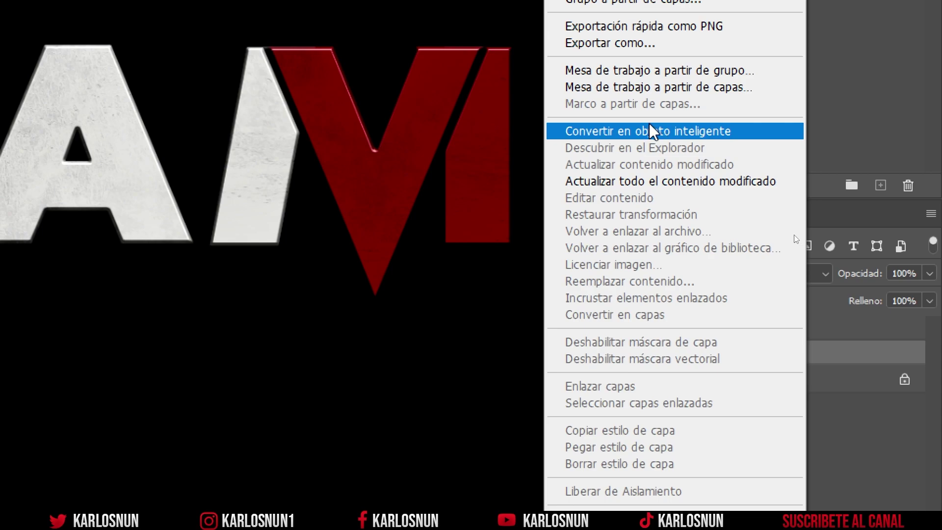
click(645, 133)
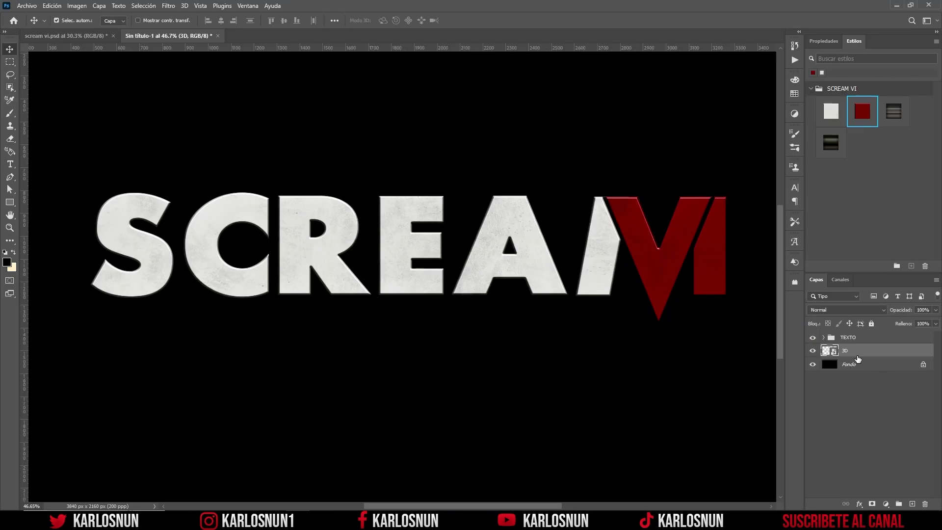
click(97, 37)
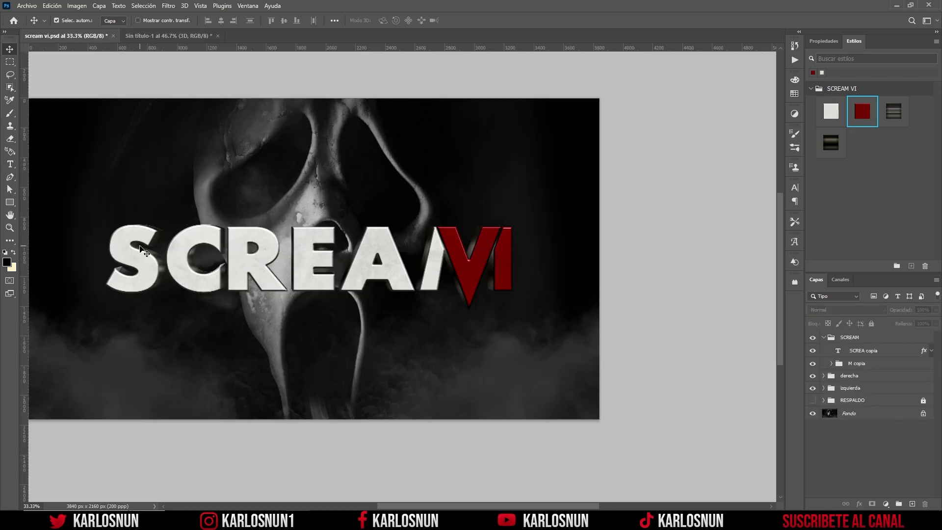
scroll(143, 252, up, 2)
scroll(144, 252, up, 2)
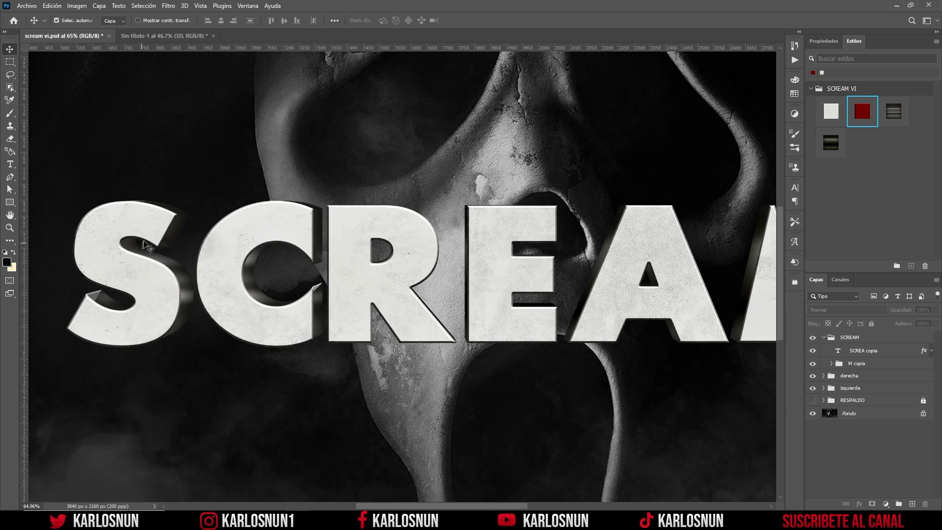
scroll(147, 247, up, 1)
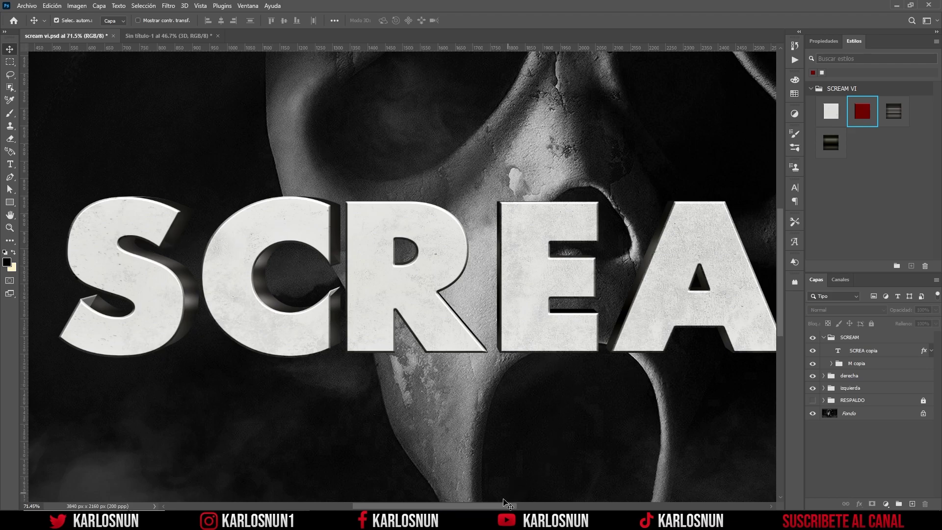
click(191, 35)
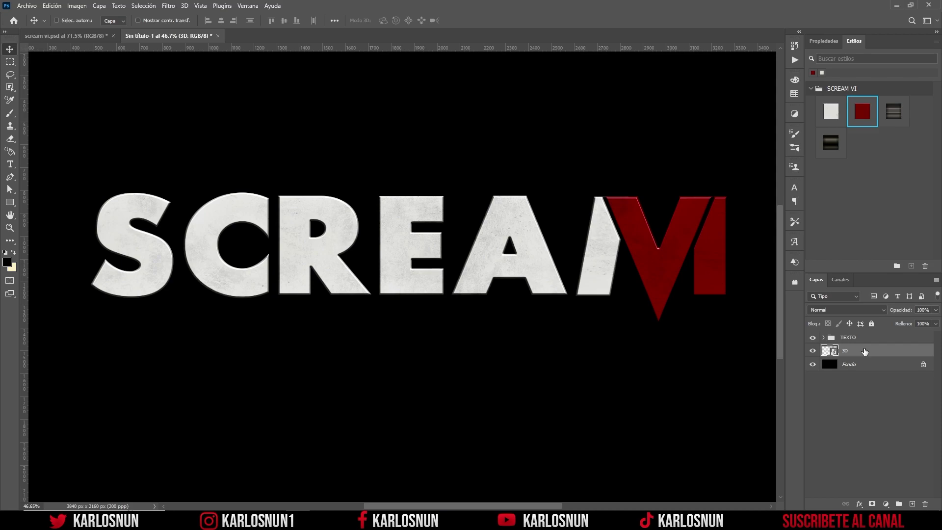
- Duplicate the 3D smart object, naming the original IZQUIERDA and the copy DERECHA
key(ctrl+j)
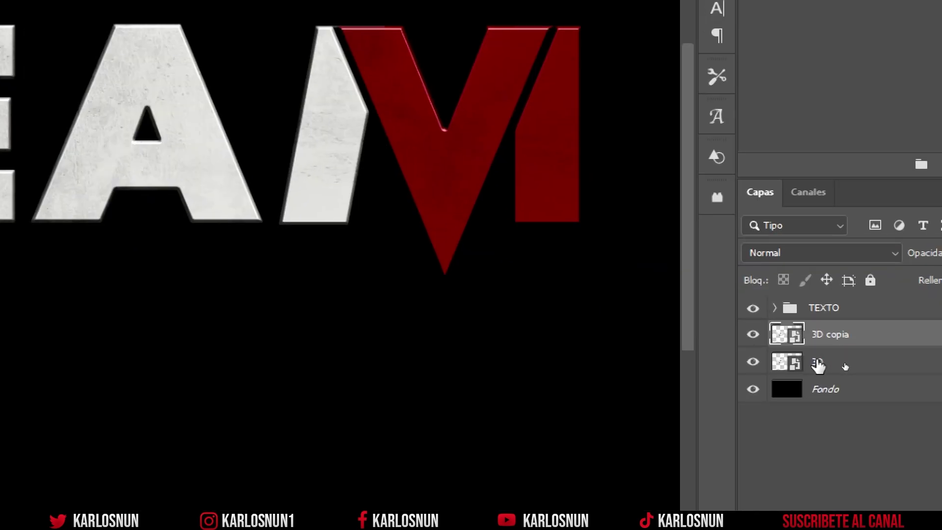
double_click(845, 366)
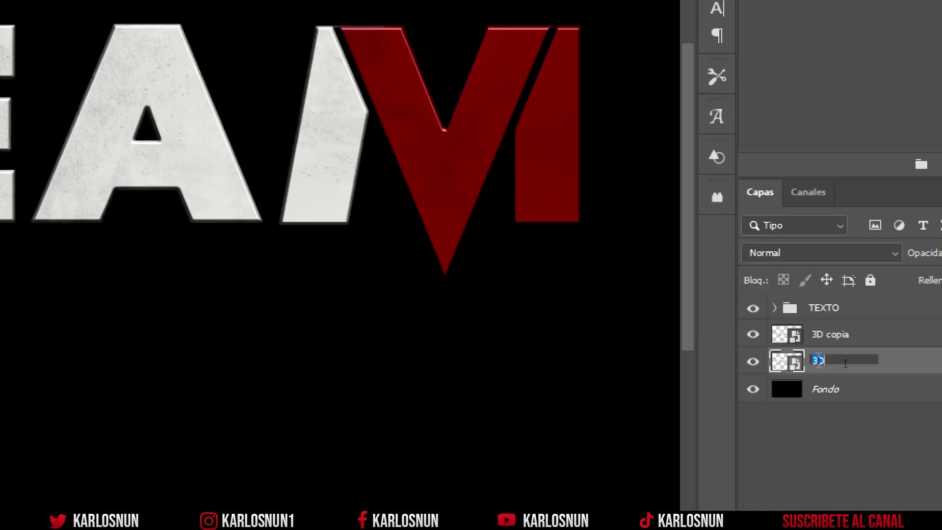
text(IZQUIERDA)
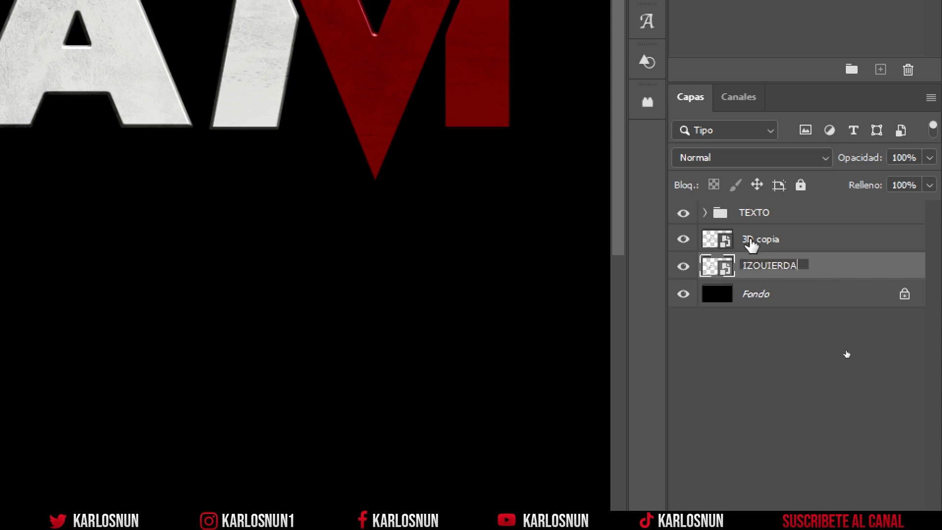
key(Return)
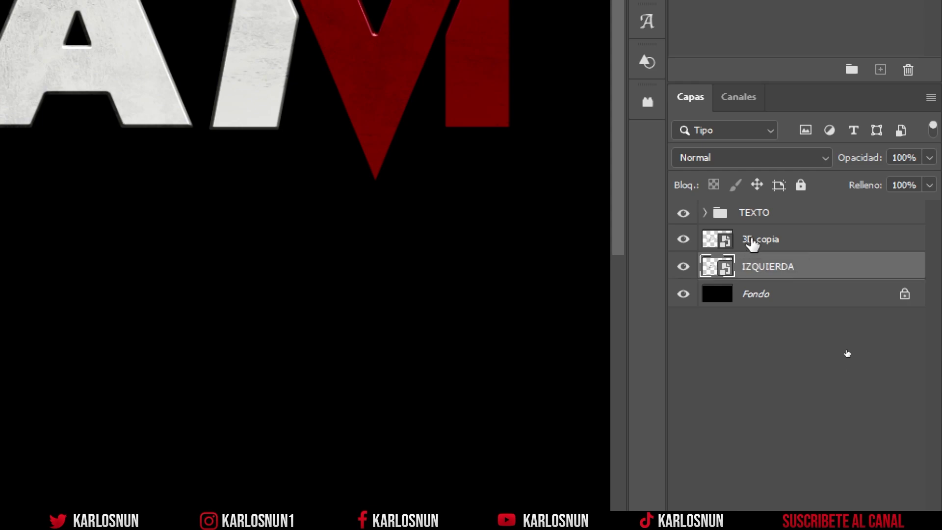
double_click(753, 239)
text(DERE)
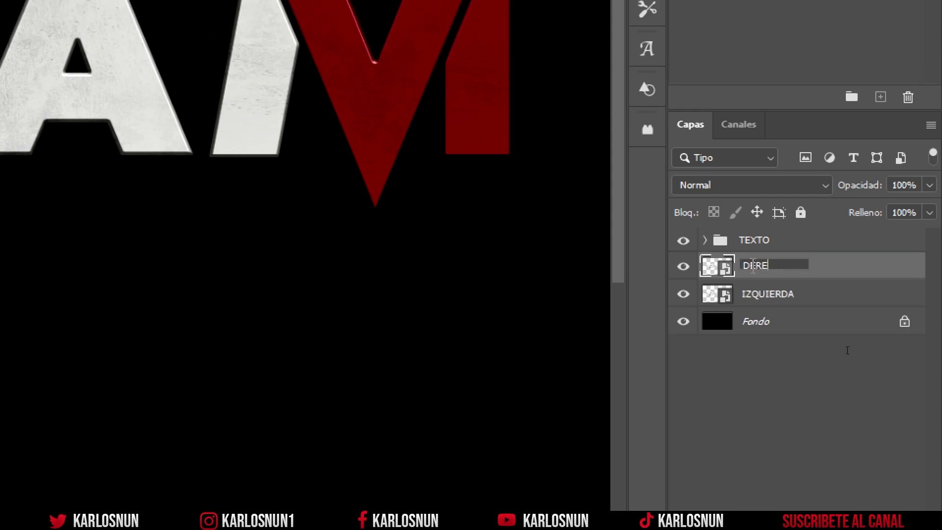
text(CHA)
key(Return)
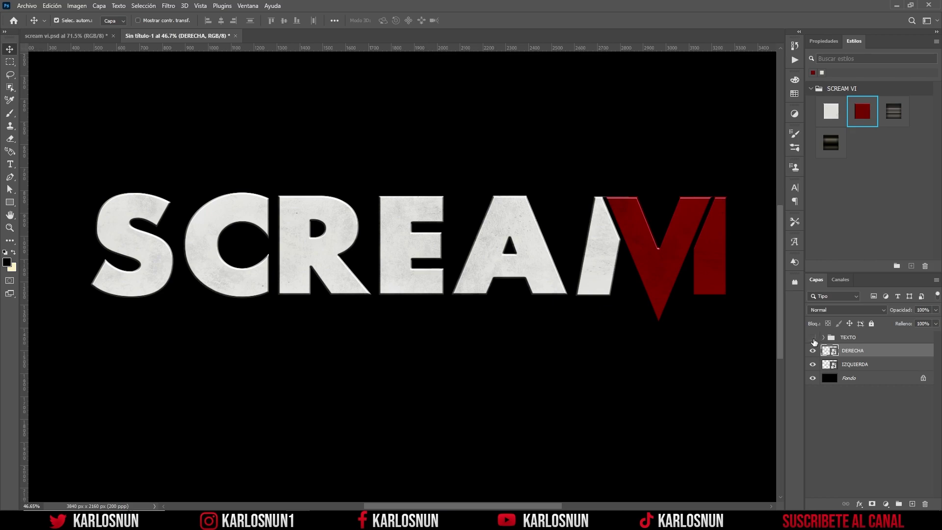
click(867, 368)
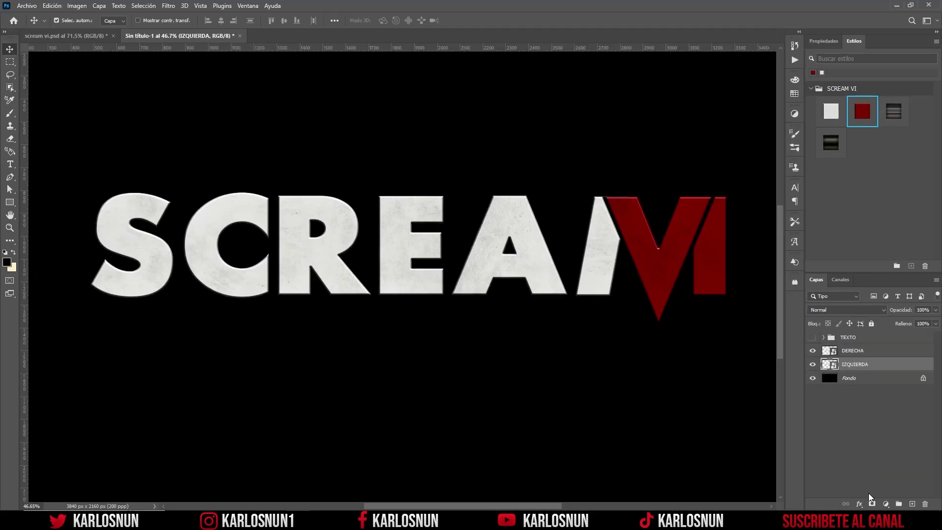
- Add a layer mask to IZQUIERDA, painting black with a hard brush over REAM VI
click(872, 504)
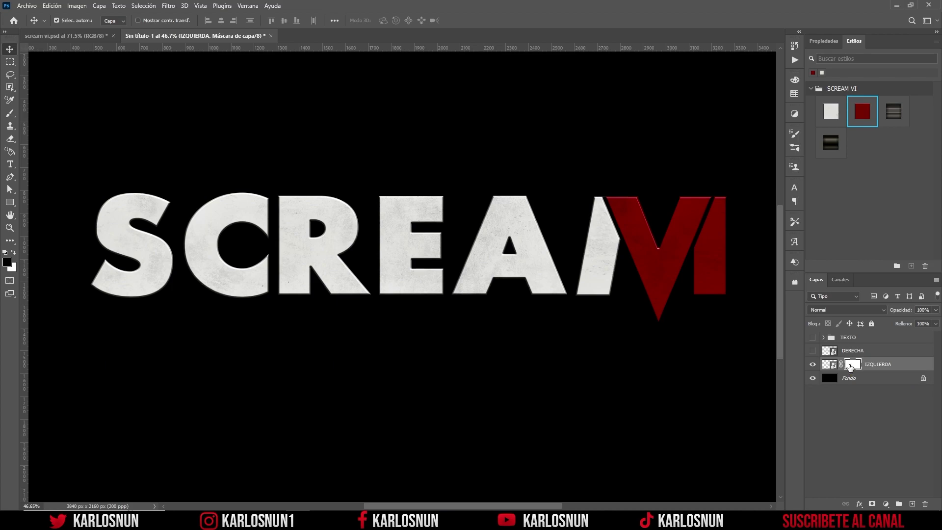
click(9, 62)
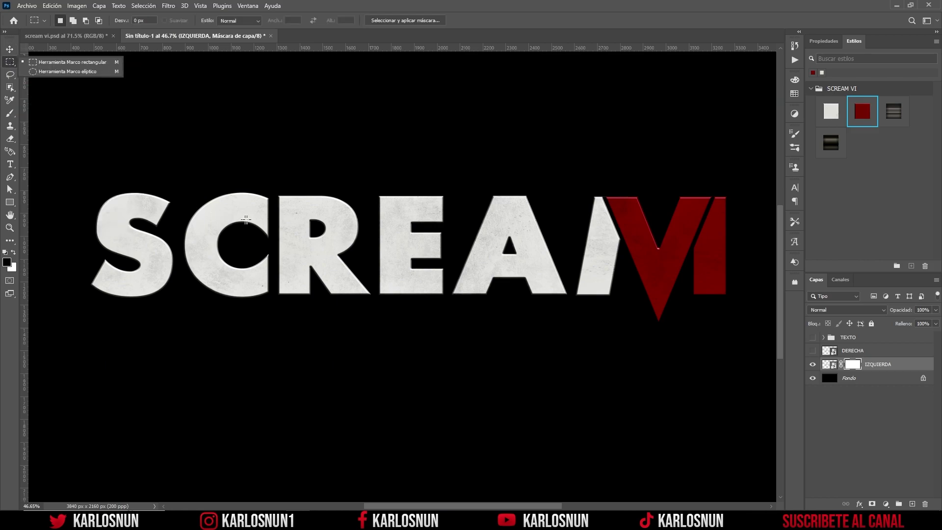
drag(274, 171, 740, 343)
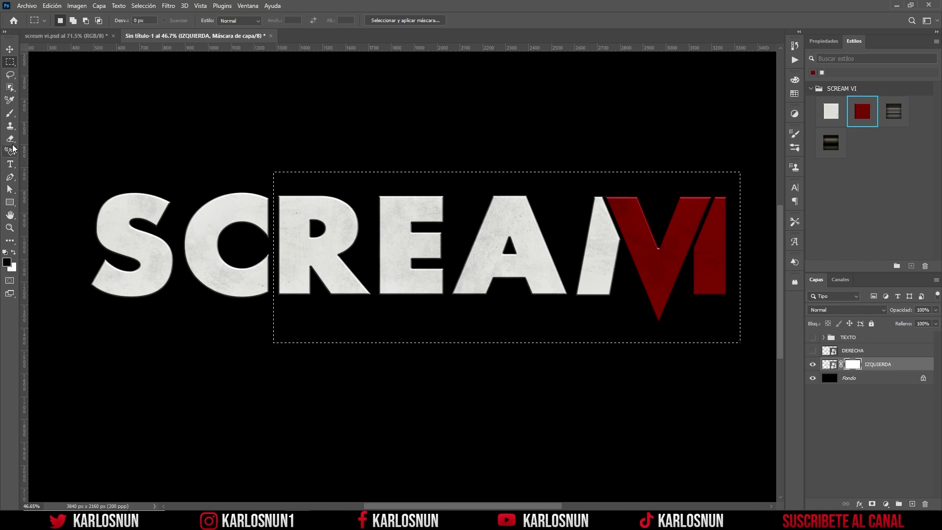
click(11, 114)
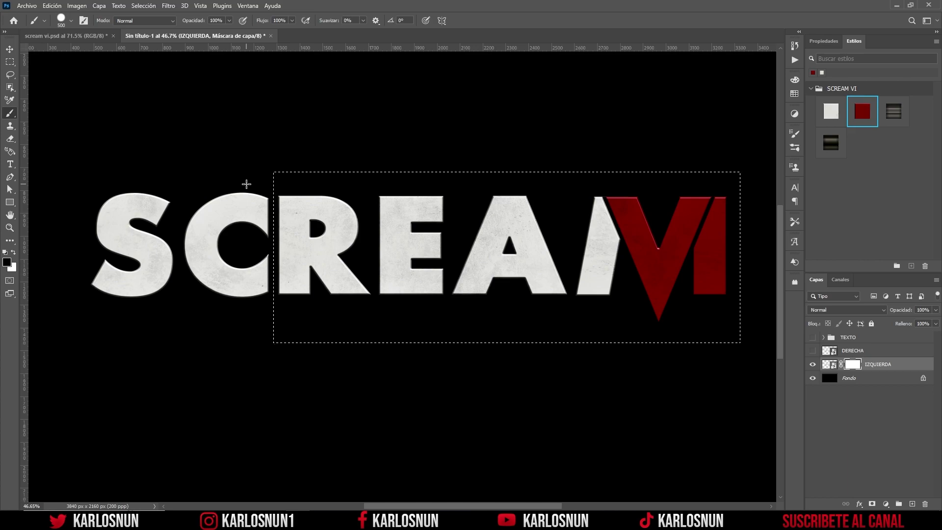
click(72, 21)
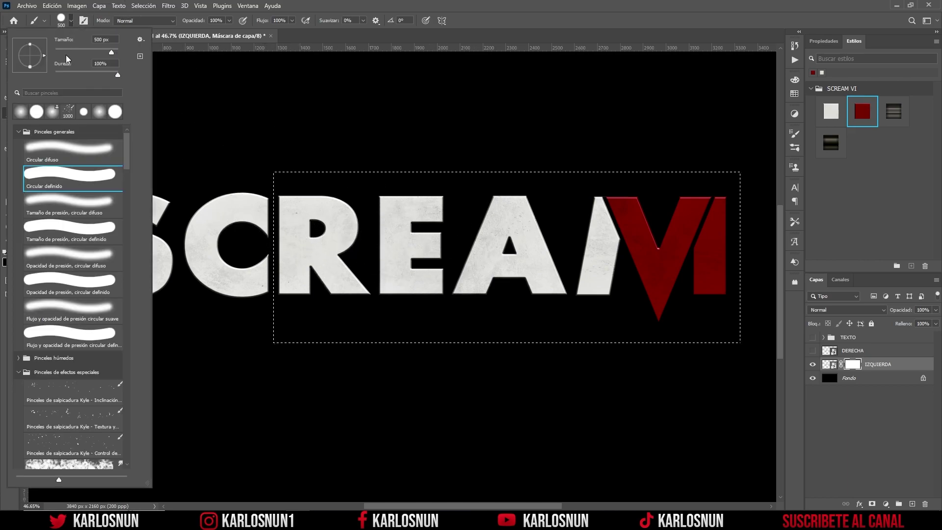
click(72, 24)
mouse_move(284, 168)
mouse_down()
mouse_move(318, 259)
mouse_move(391, 200)
mouse_move(431, 252)
mouse_move(535, 295)
mouse_move(721, 216)
mouse_up()
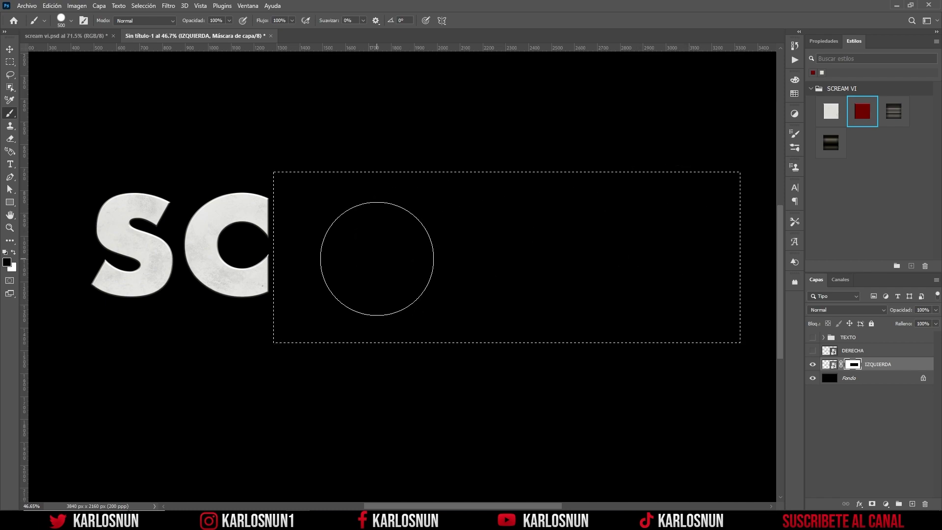
key(ctrl+d)
- Show the DERECHA layer and hide IZQUIERDA
click(9, 49)
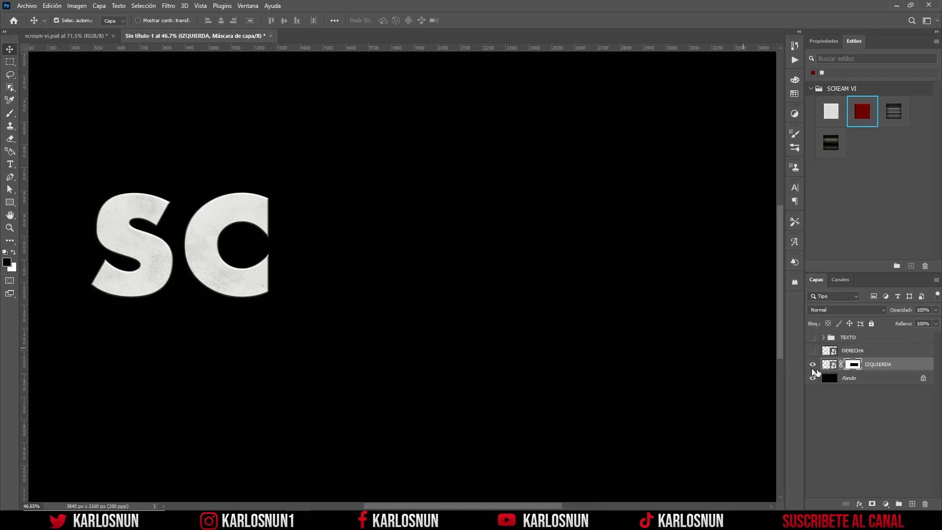
click(813, 351)
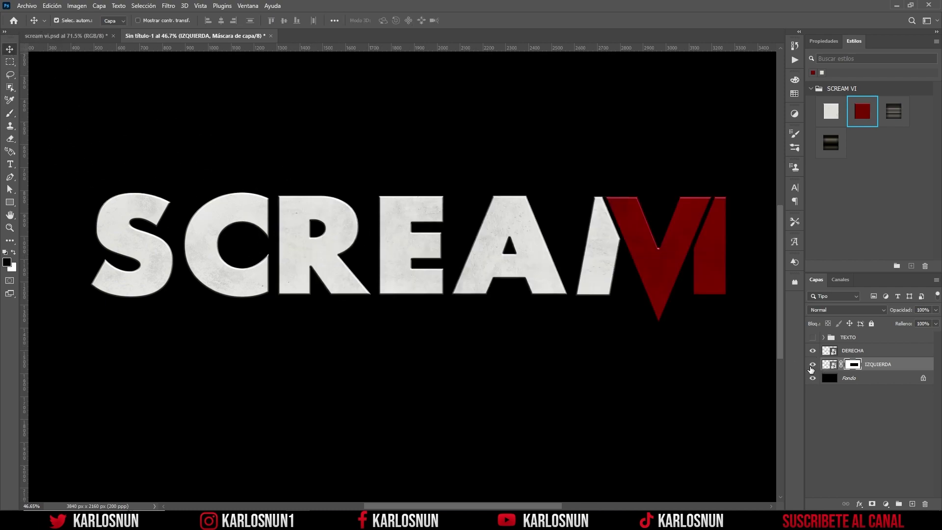
click(813, 366)
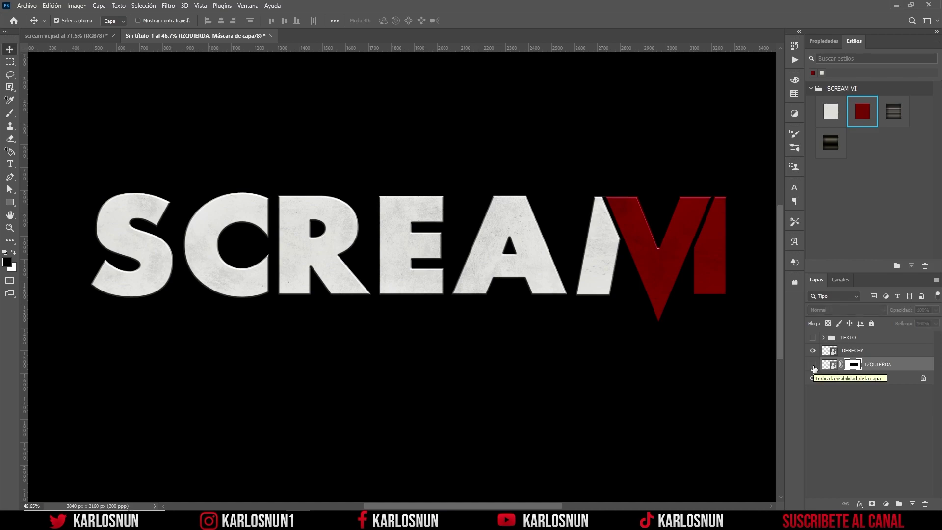
- Add a layer mask to DERECHA, painting black over the SC letters
click(856, 352)
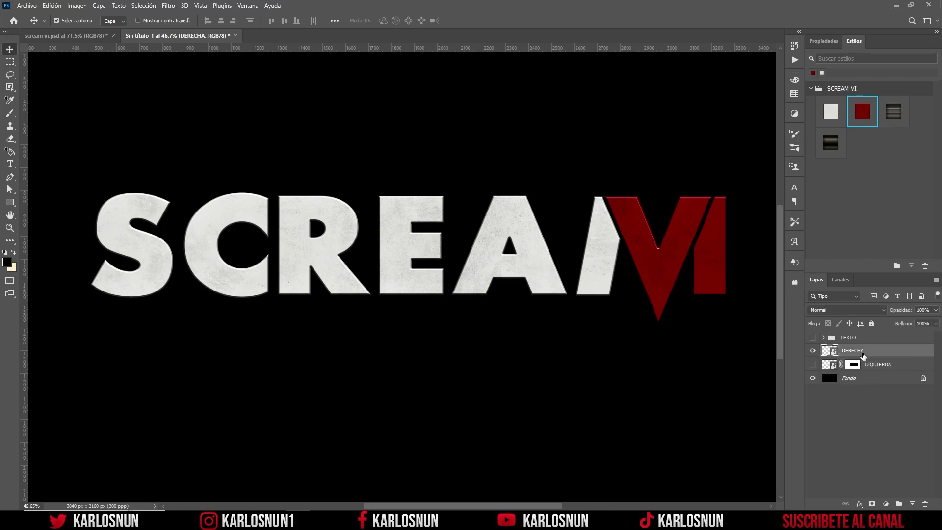
click(872, 504)
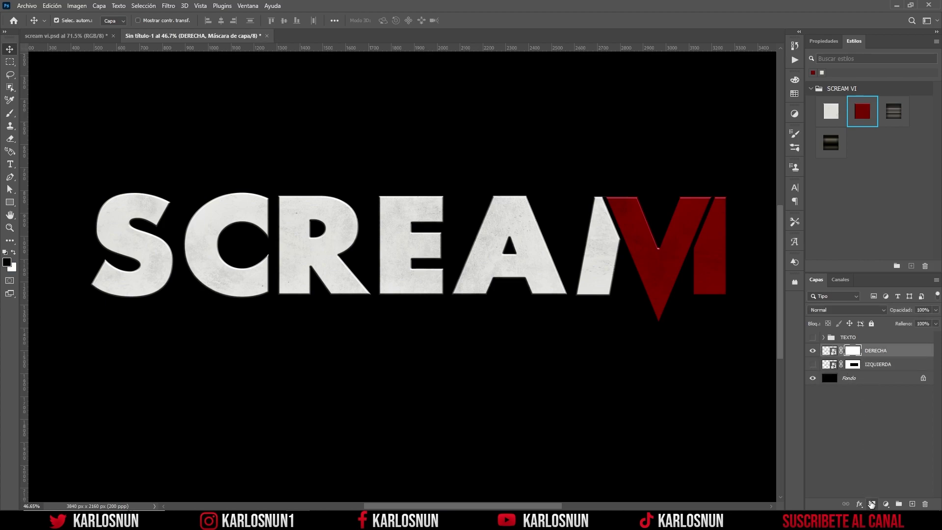
click(10, 62)
drag(71, 159, 274, 339)
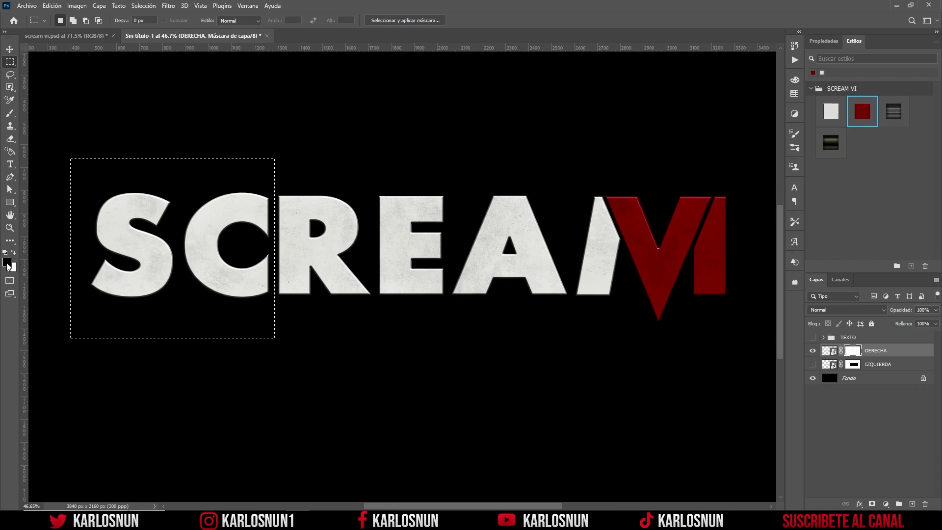
key(b)
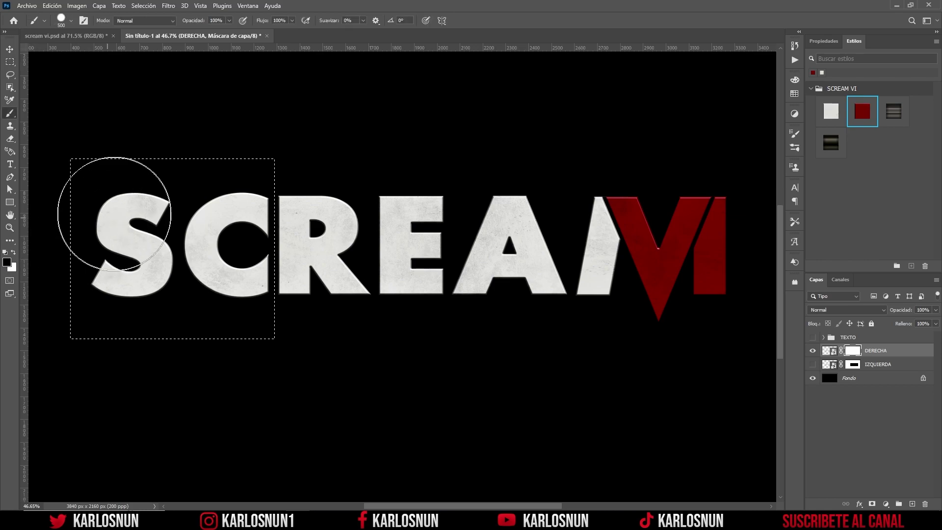
drag(128, 194, 128, 210)
drag(120, 251, 135, 234)
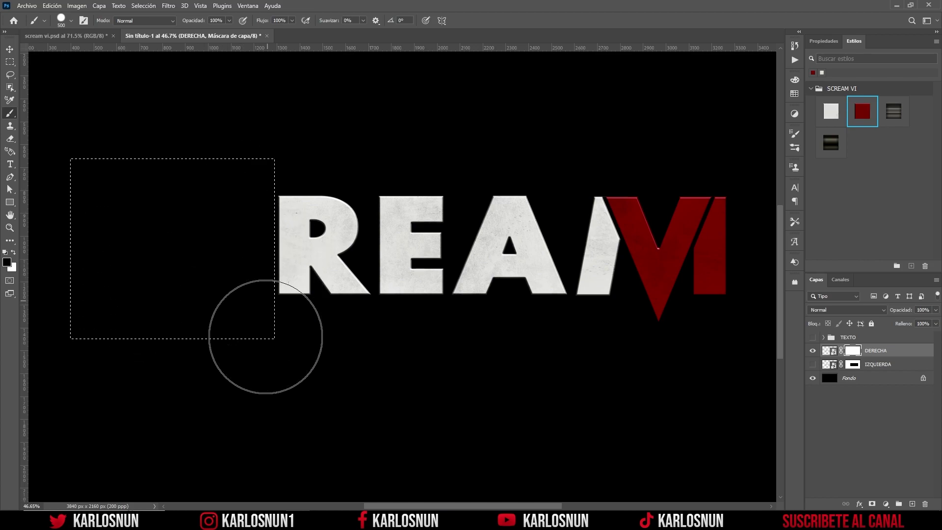
key(ctrl+d)
- Make IZQUIERDA visible again and select it
click(10, 51)
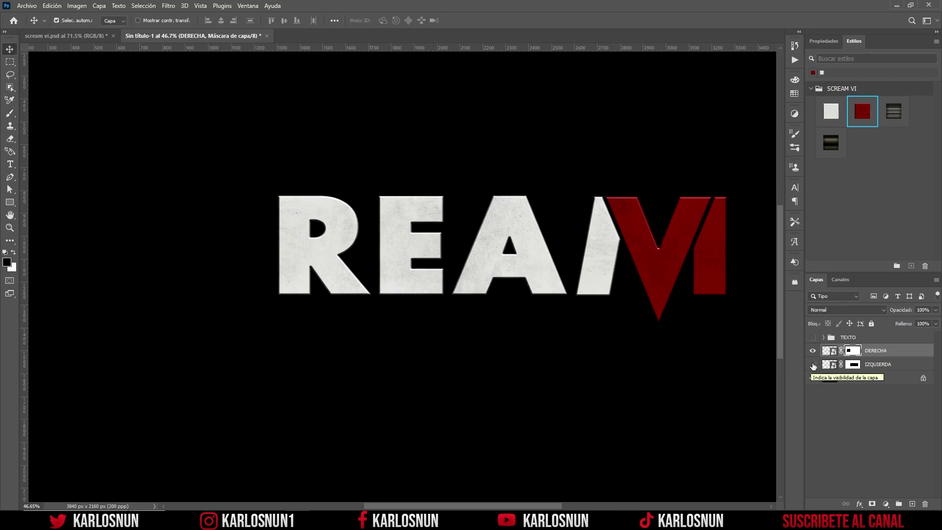
click(813, 364)
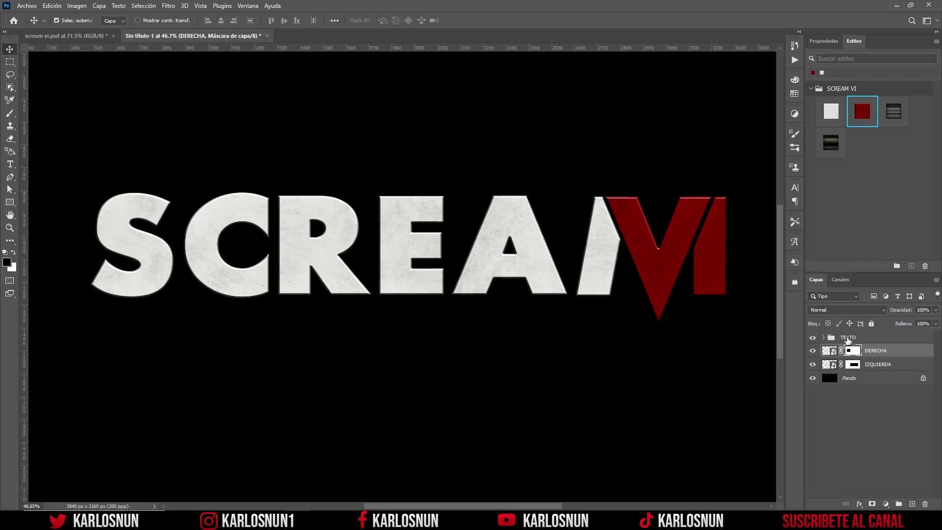
click(900, 368)
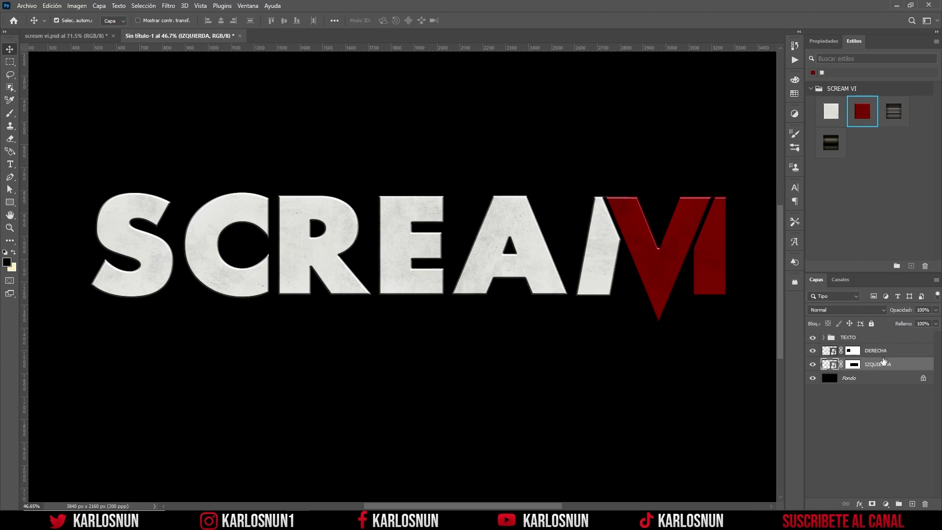
- Apply the inner shadow and gradient style to IZQUIERDA and the dark striped style to DERECHA
click(896, 113)
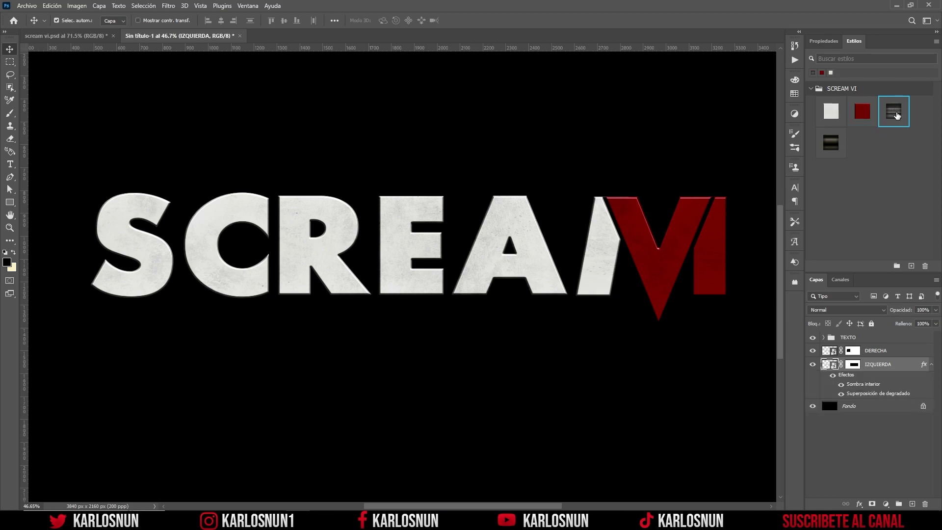
click(813, 338)
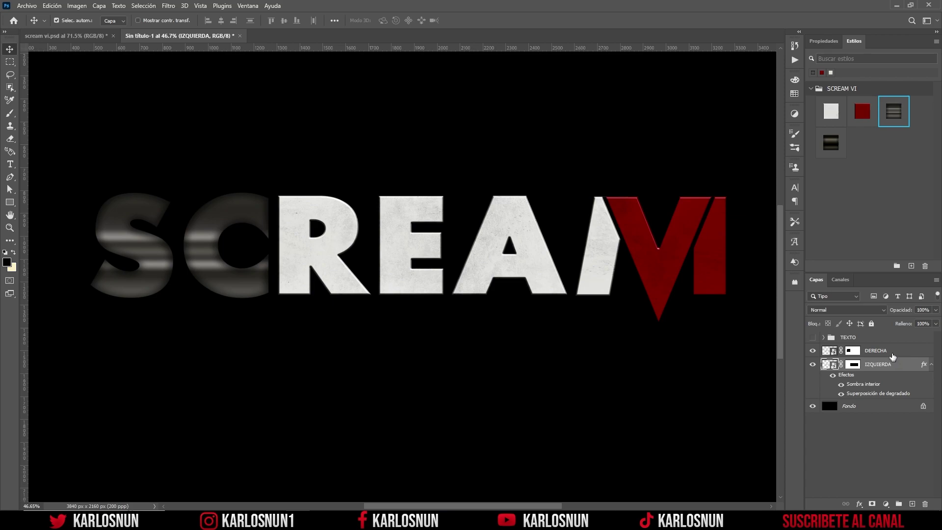
click(883, 352)
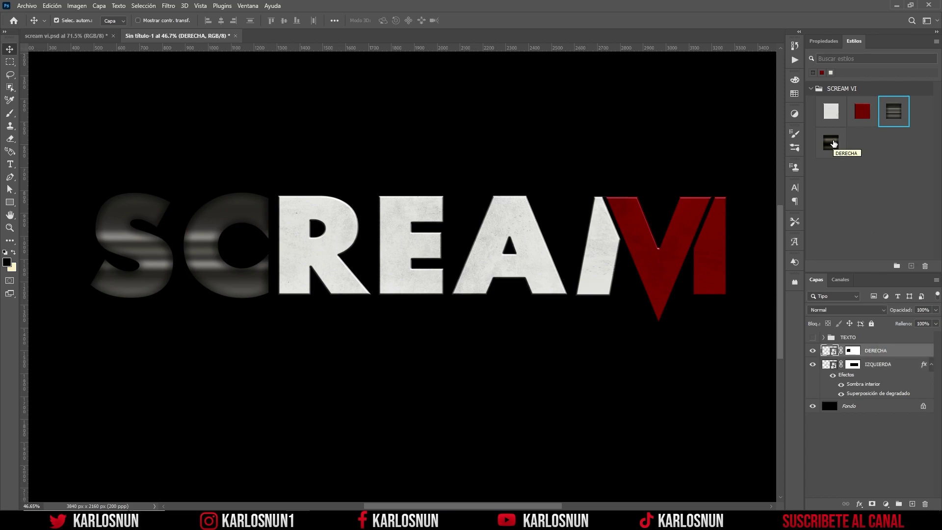
click(835, 143)
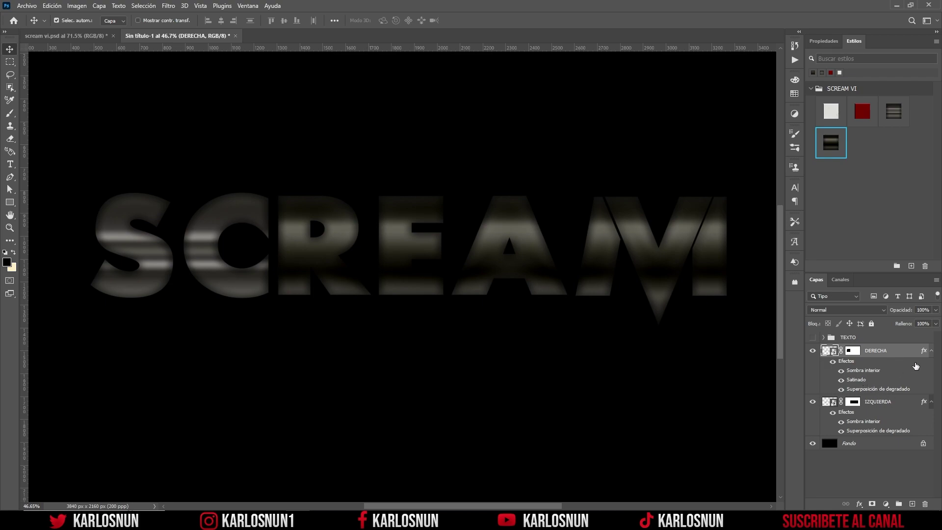
- Collapse both layers' effects lists and show the TEXTO group again
click(932, 350)
click(931, 365)
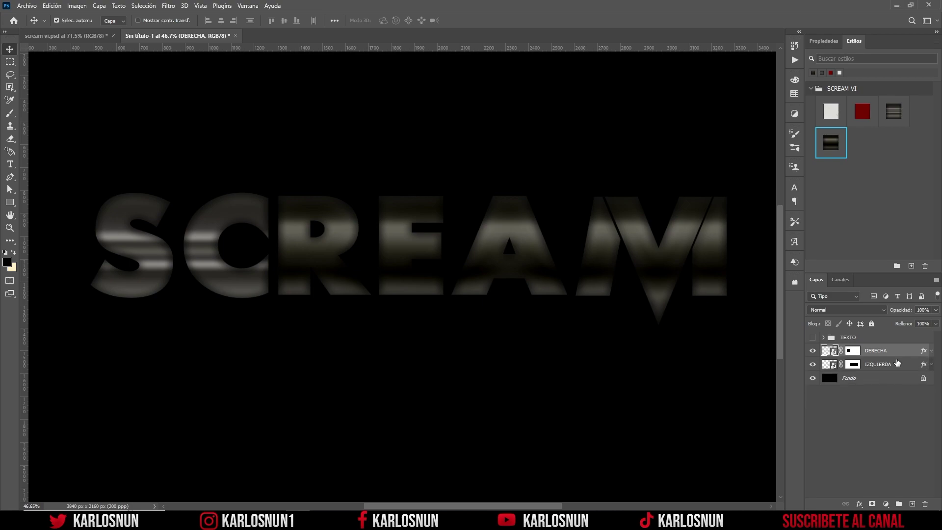
click(813, 337)
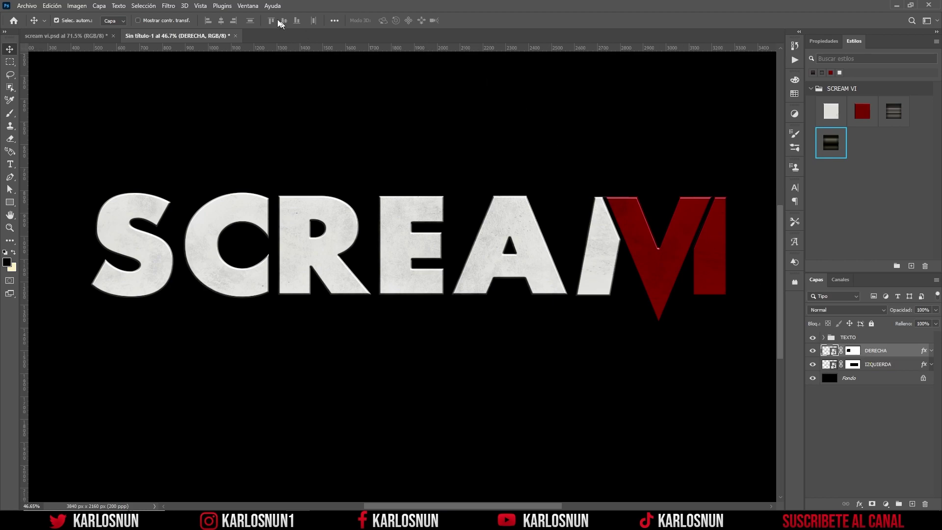
- Load SCREAM3D.atn into the Actions panel and check its DERECHA and IZQUIERDA actions
click(247, 6)
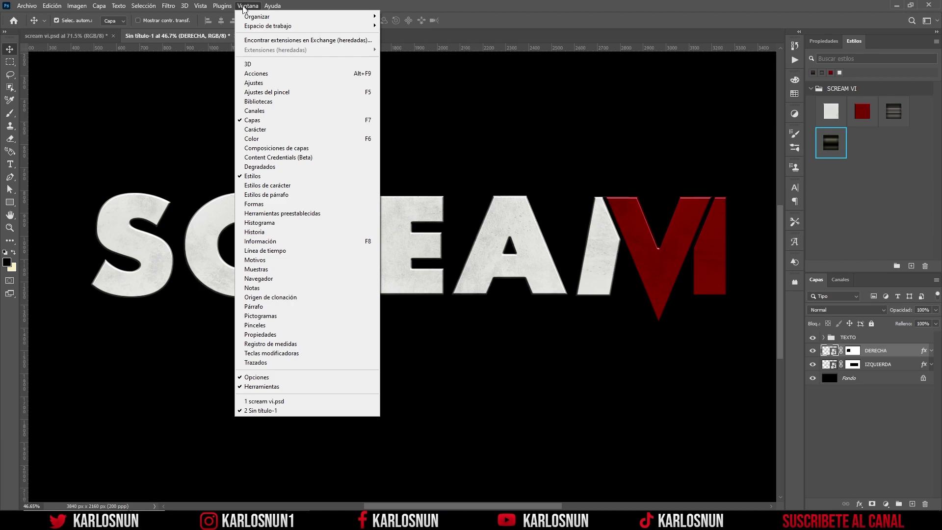
click(297, 75)
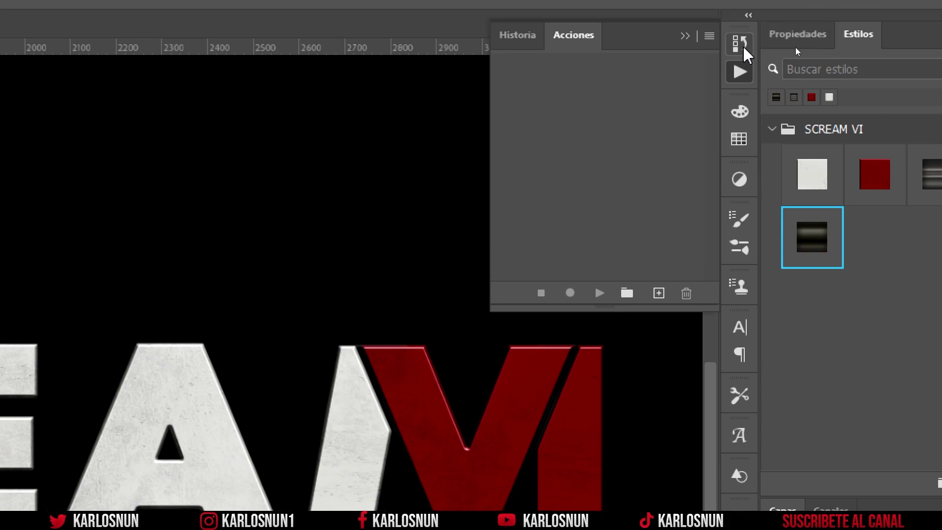
click(713, 39)
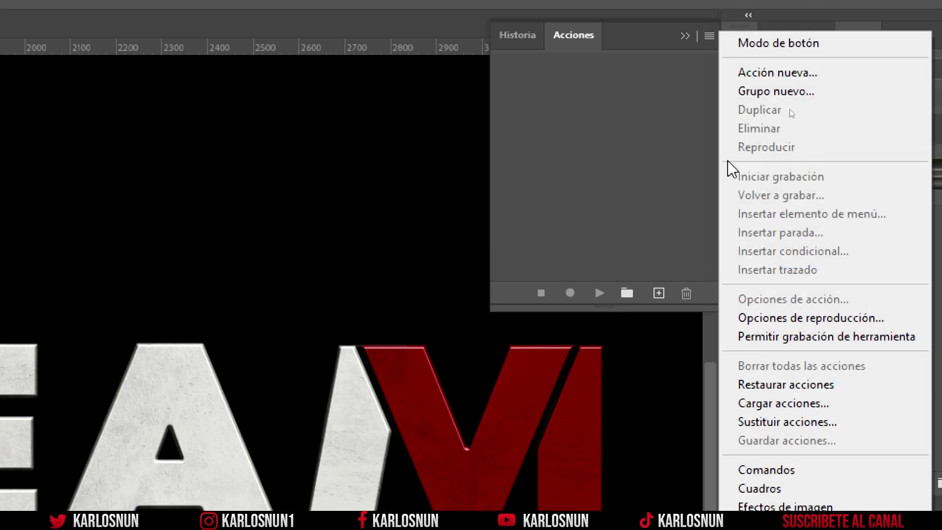
click(796, 409)
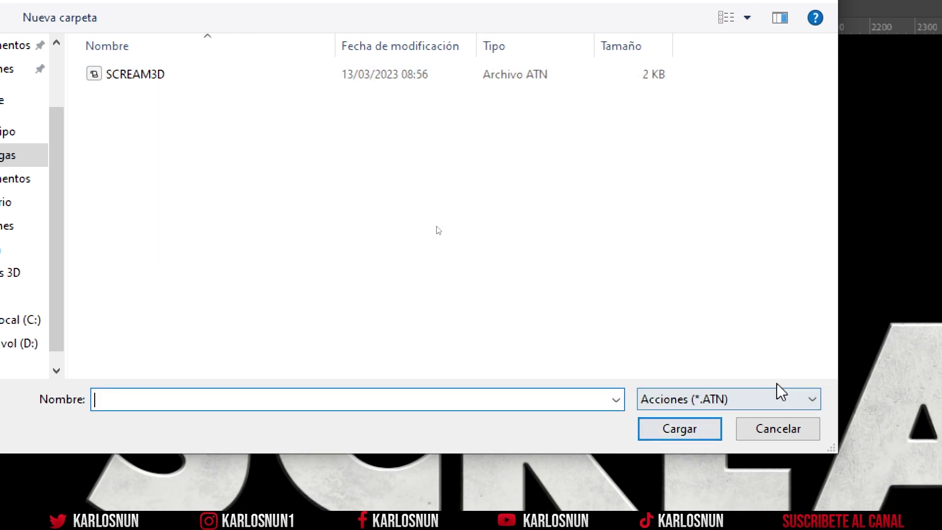
click(130, 76)
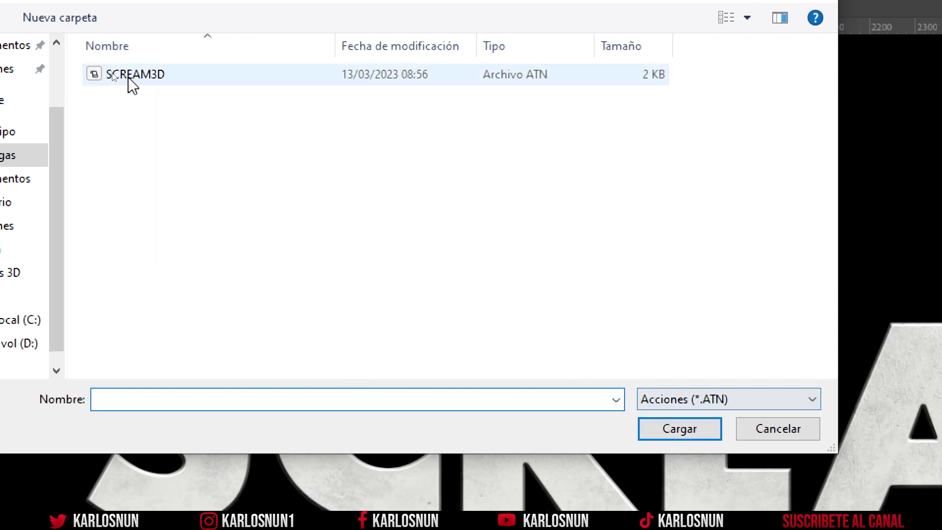
click(679, 430)
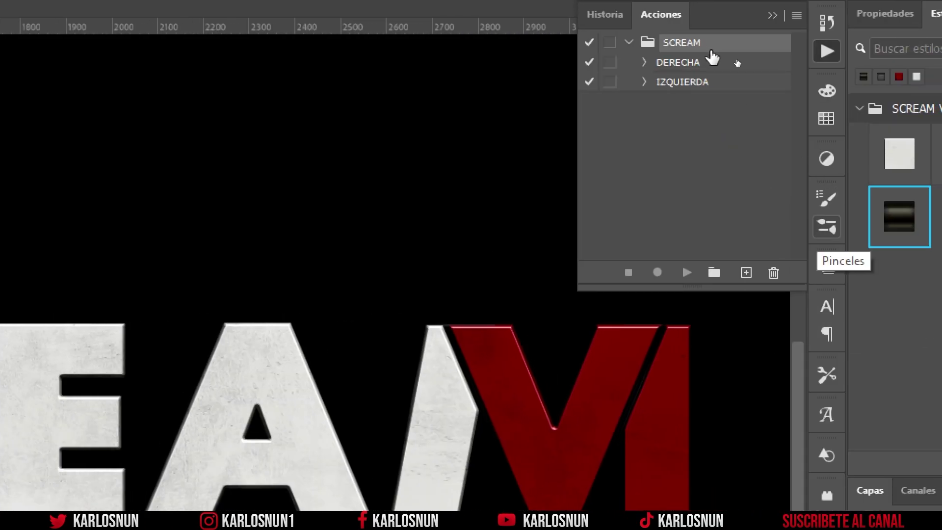
click(737, 64)
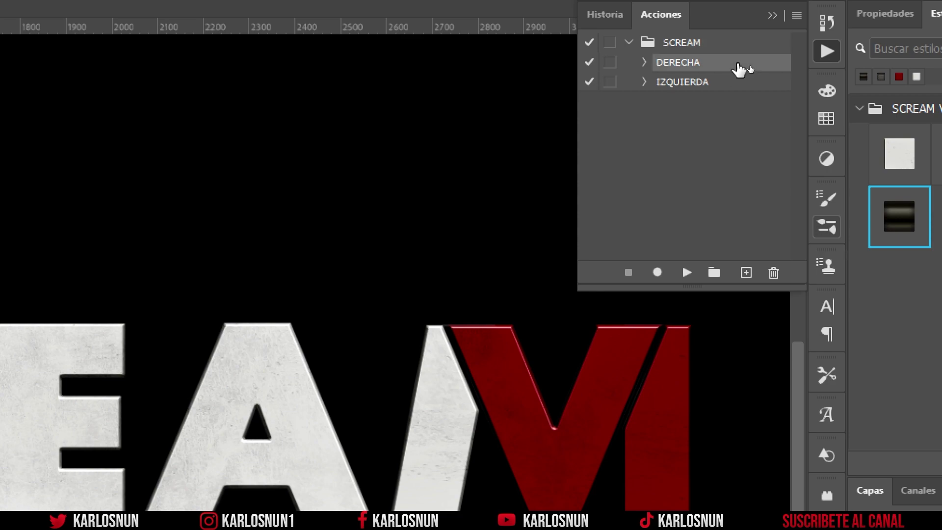
click(726, 86)
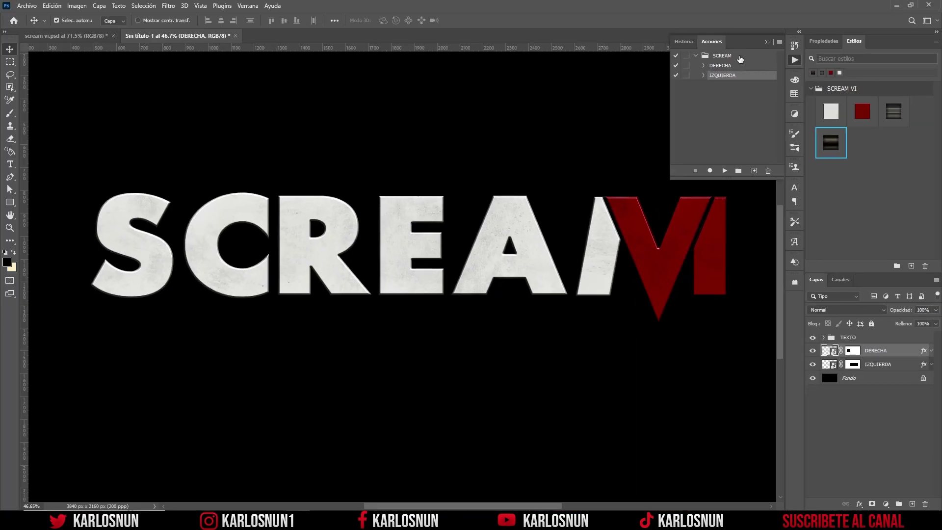
- Run the IZQUIERDA action on the IZQUIERDA layer to extrude the SC letters
click(896, 366)
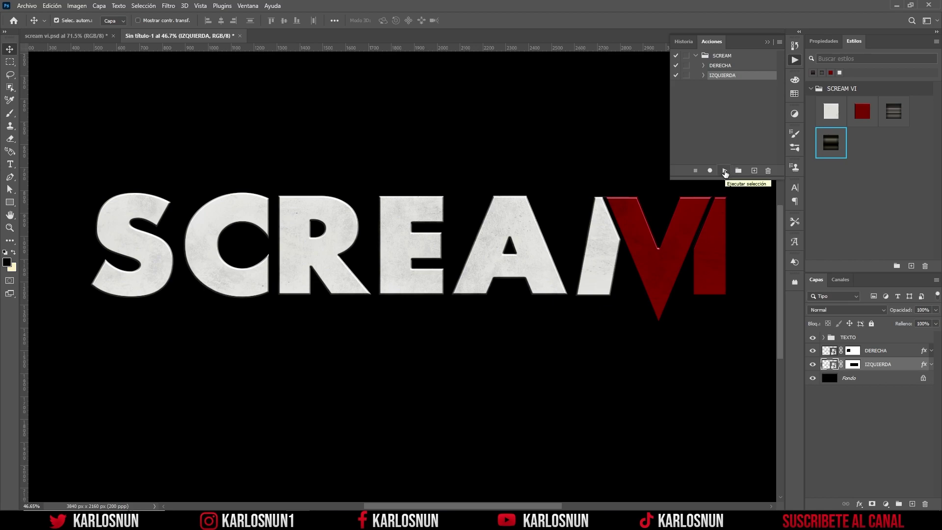
click(725, 171)
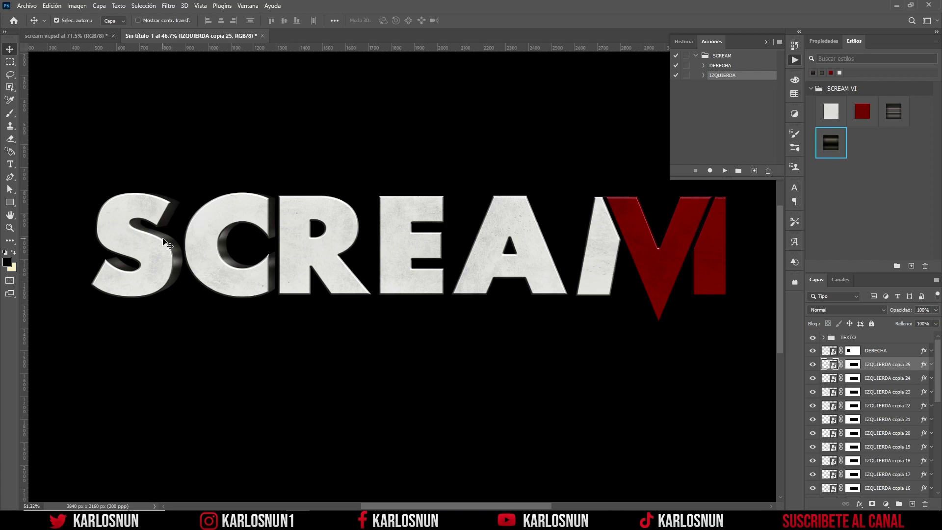
scroll(163, 240, up, 3)
scroll(166, 242, up, 3)
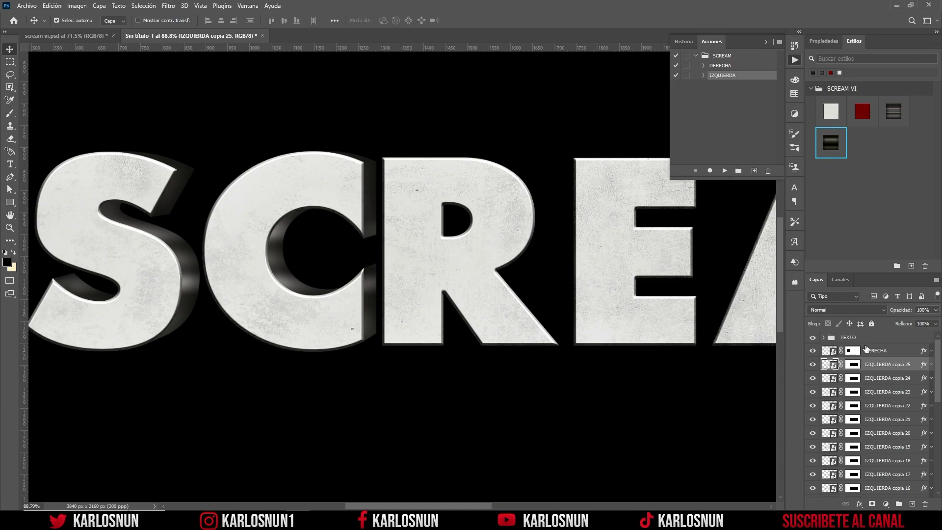
- Run the DERECHA action four times on DERECHA, stacking copies for extrusion depth
click(894, 351)
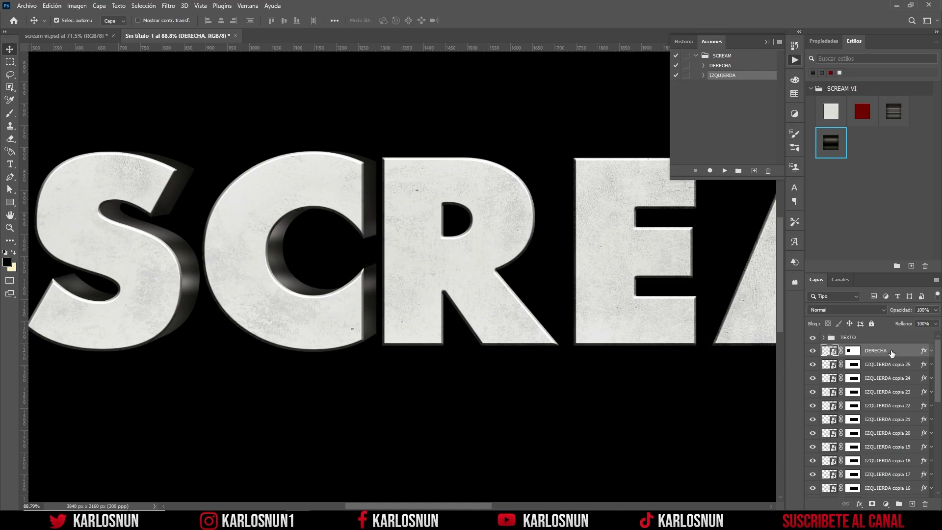
click(739, 66)
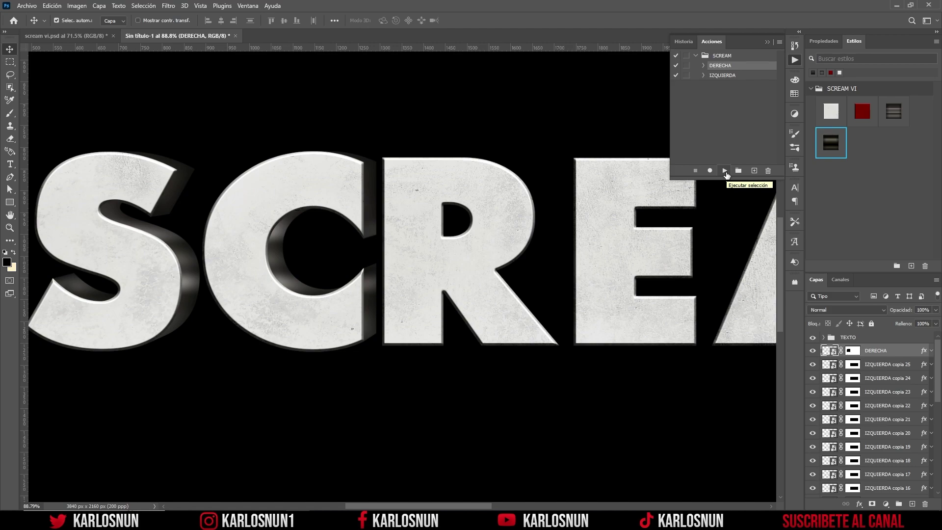
click(726, 171)
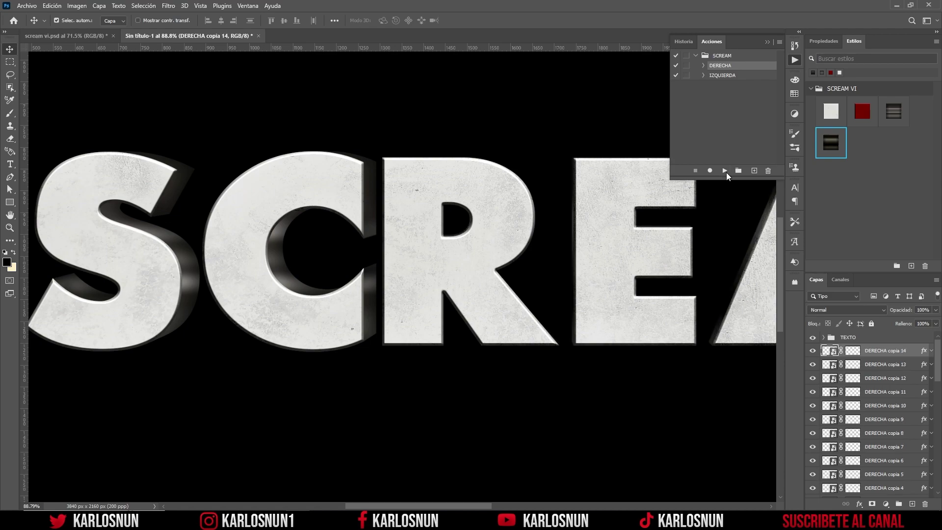
click(725, 171)
click(726, 170)
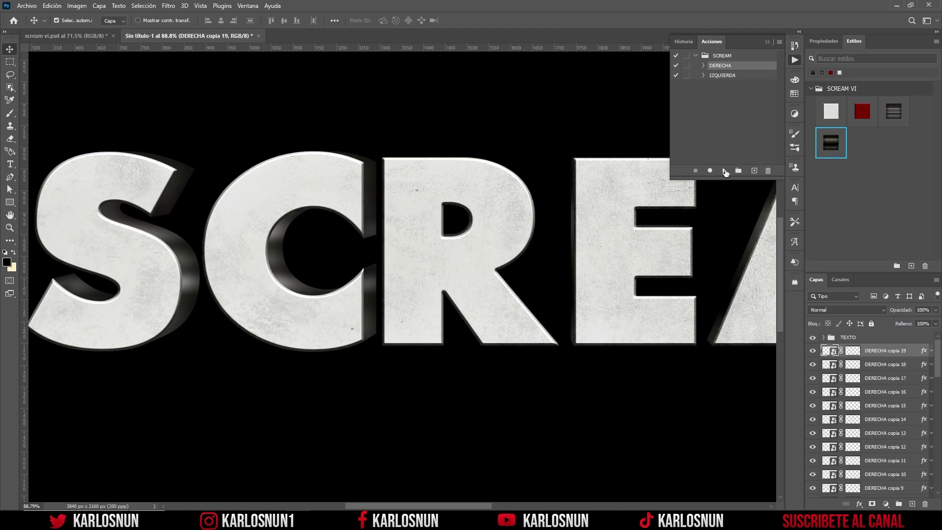
click(726, 171)
click(794, 60)
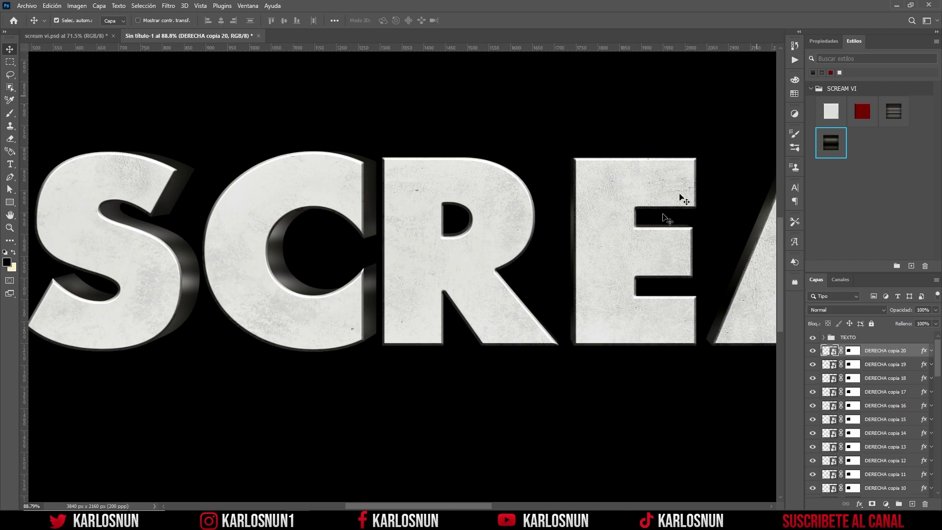
drag(474, 505, 572, 507)
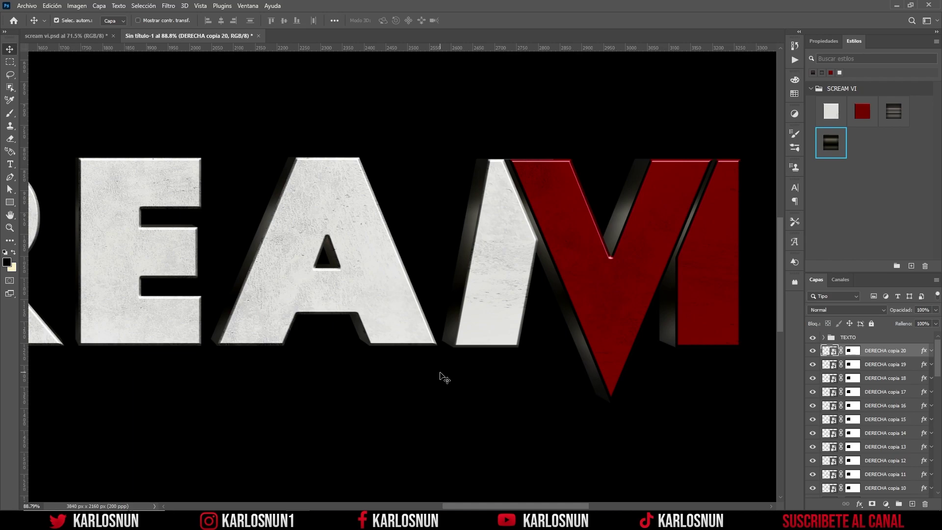
scroll(459, 368, down, 1)
scroll(456, 371, down, 1)
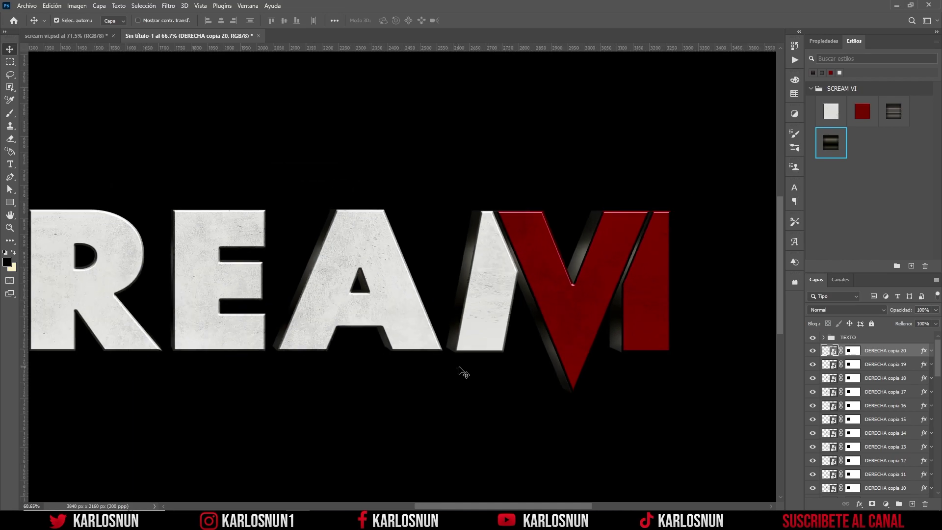
scroll(454, 375, down, 2)
scroll(449, 379, down, 1)
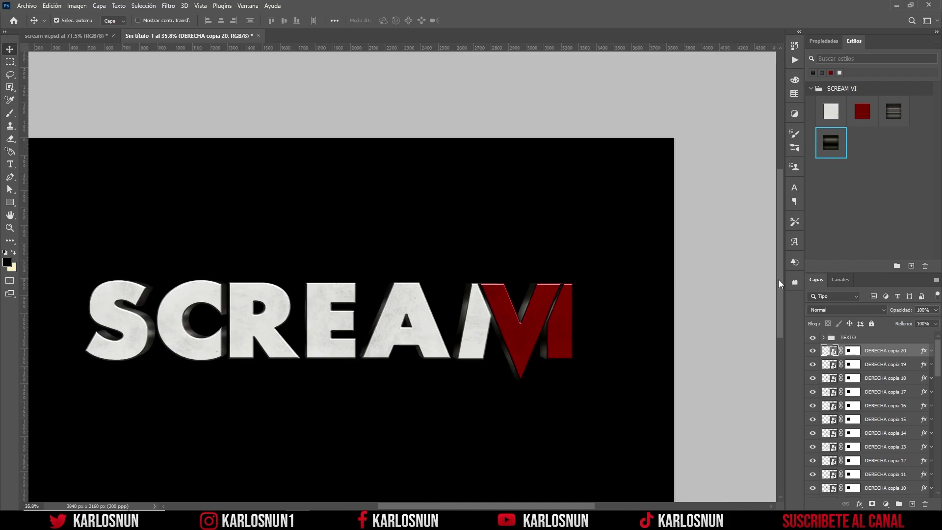
- View the whole finished scream vi.psd poster, zoomed out for comparison
drag(779, 283, 769, 319)
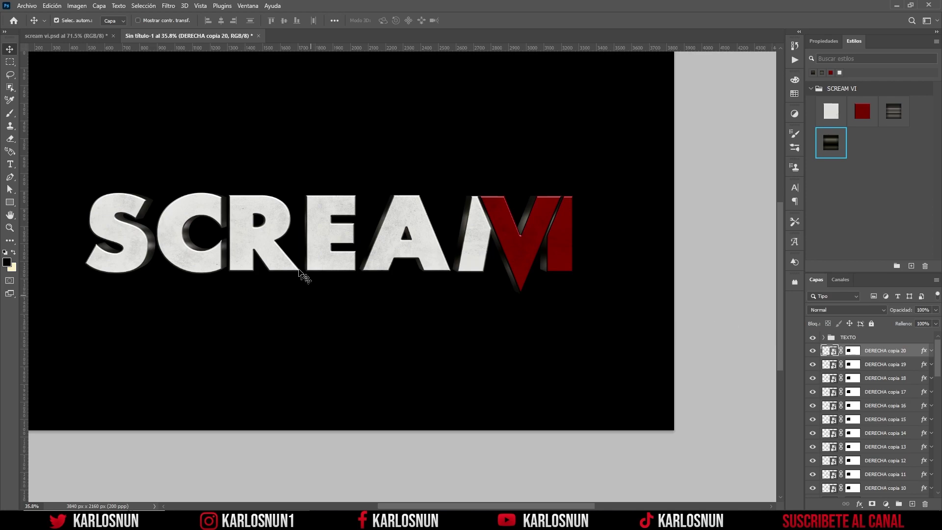
click(95, 37)
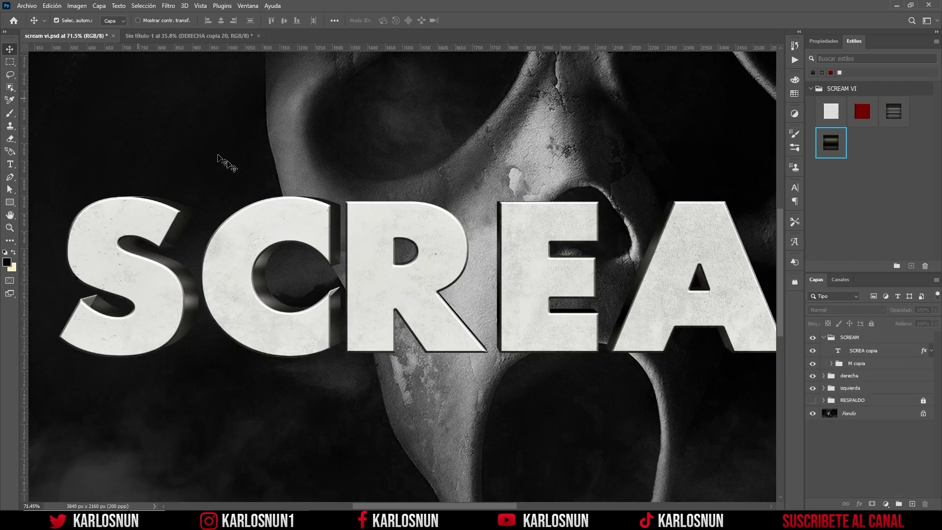
scroll(449, 325, down, 2)
scroll(452, 326, down, 1)
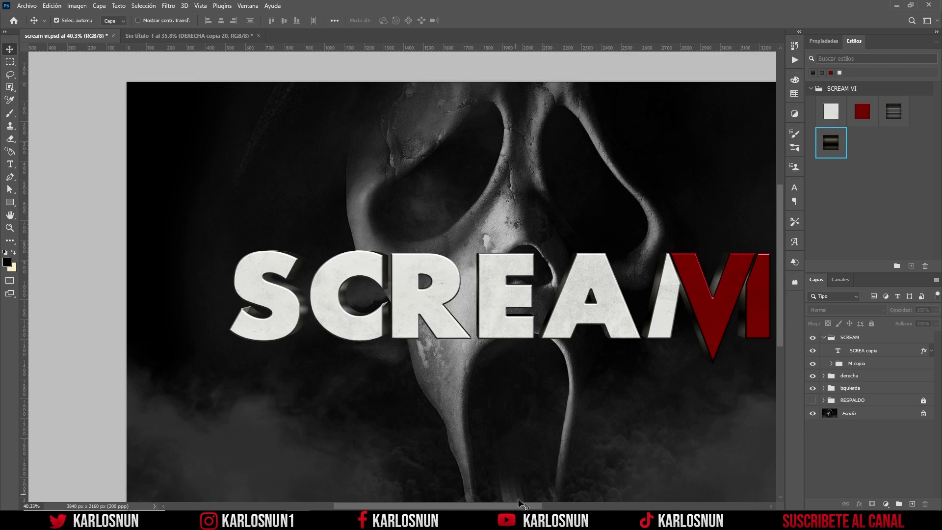
mouse_move(523, 506)
mouse_down()
mouse_move(566, 509)
mouse_move(545, 510)
mouse_up()
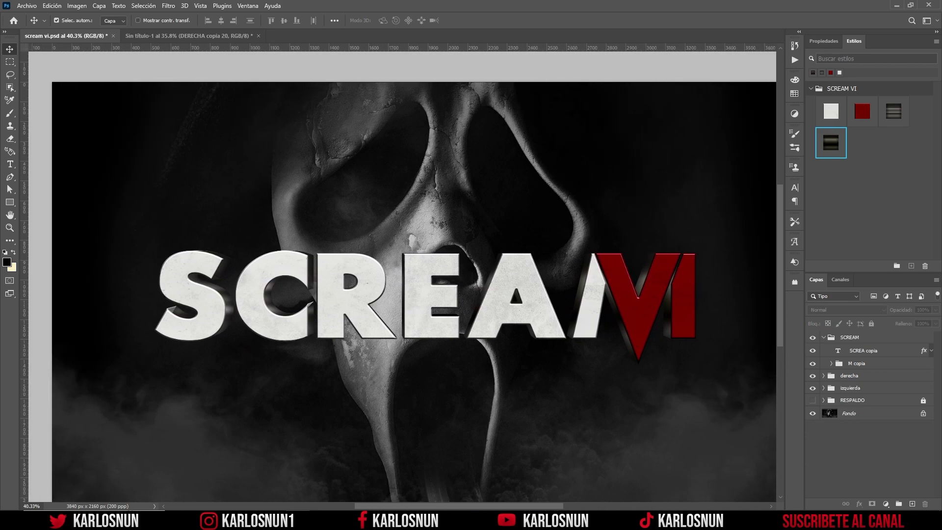